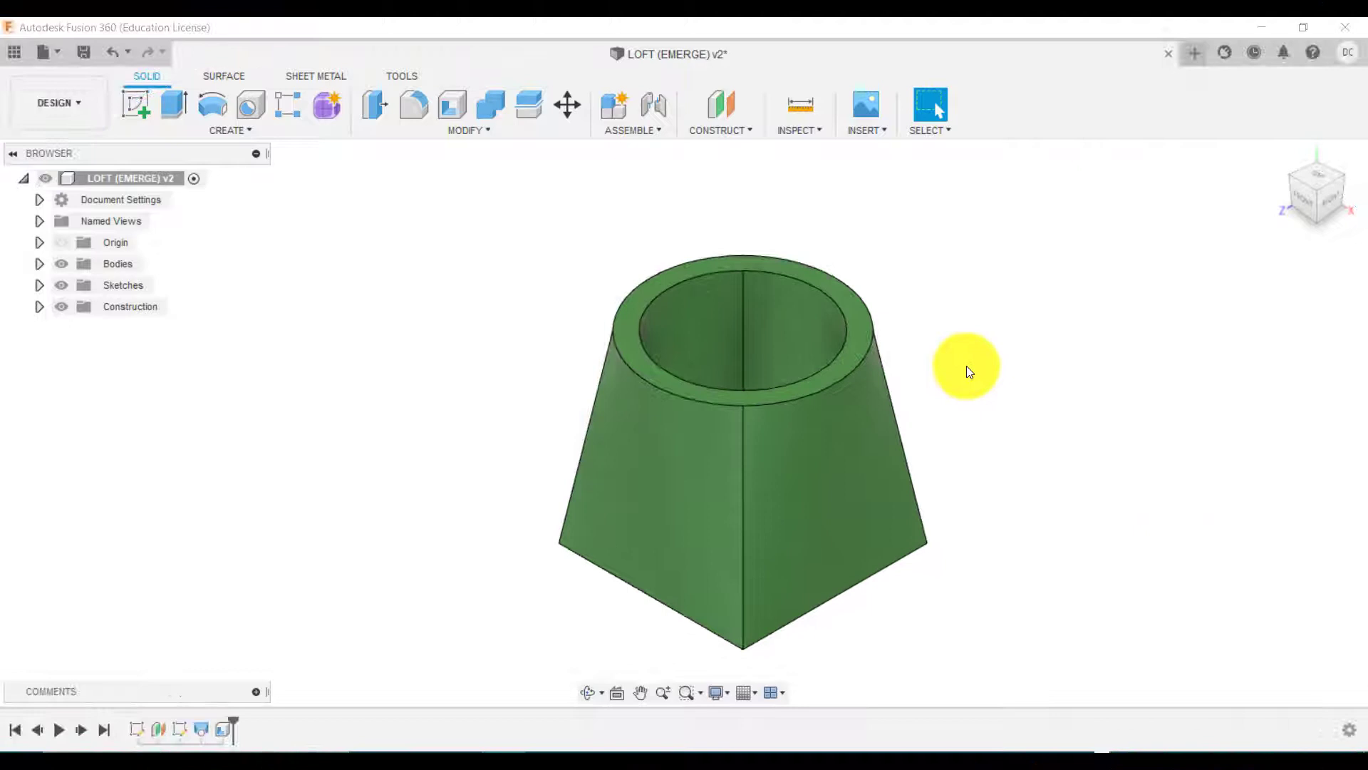
Examine the finished hollow loft model, its square and circular profile sketches and its shell feature from several angles
shift+middle_drag(888, 289, 948, 312)
click(1284, 158)
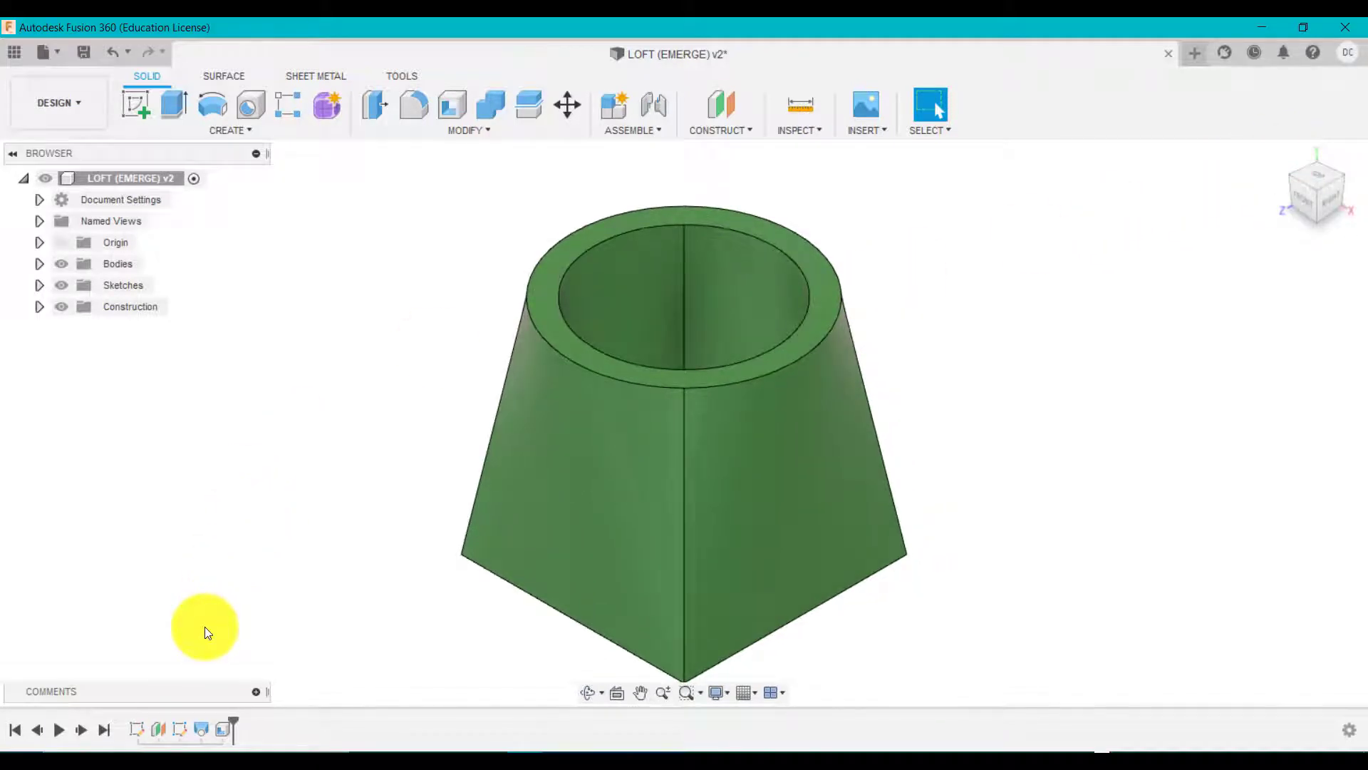
click(137, 728)
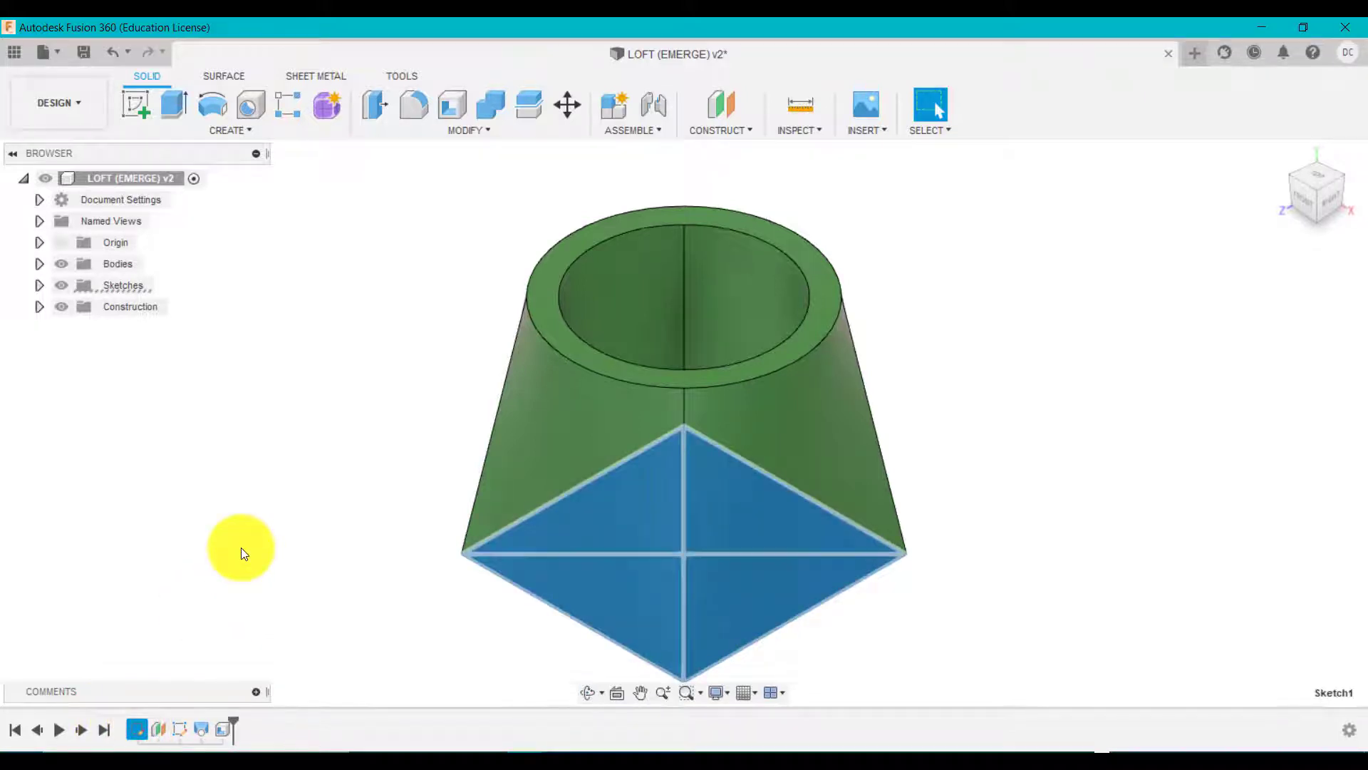
click(182, 731)
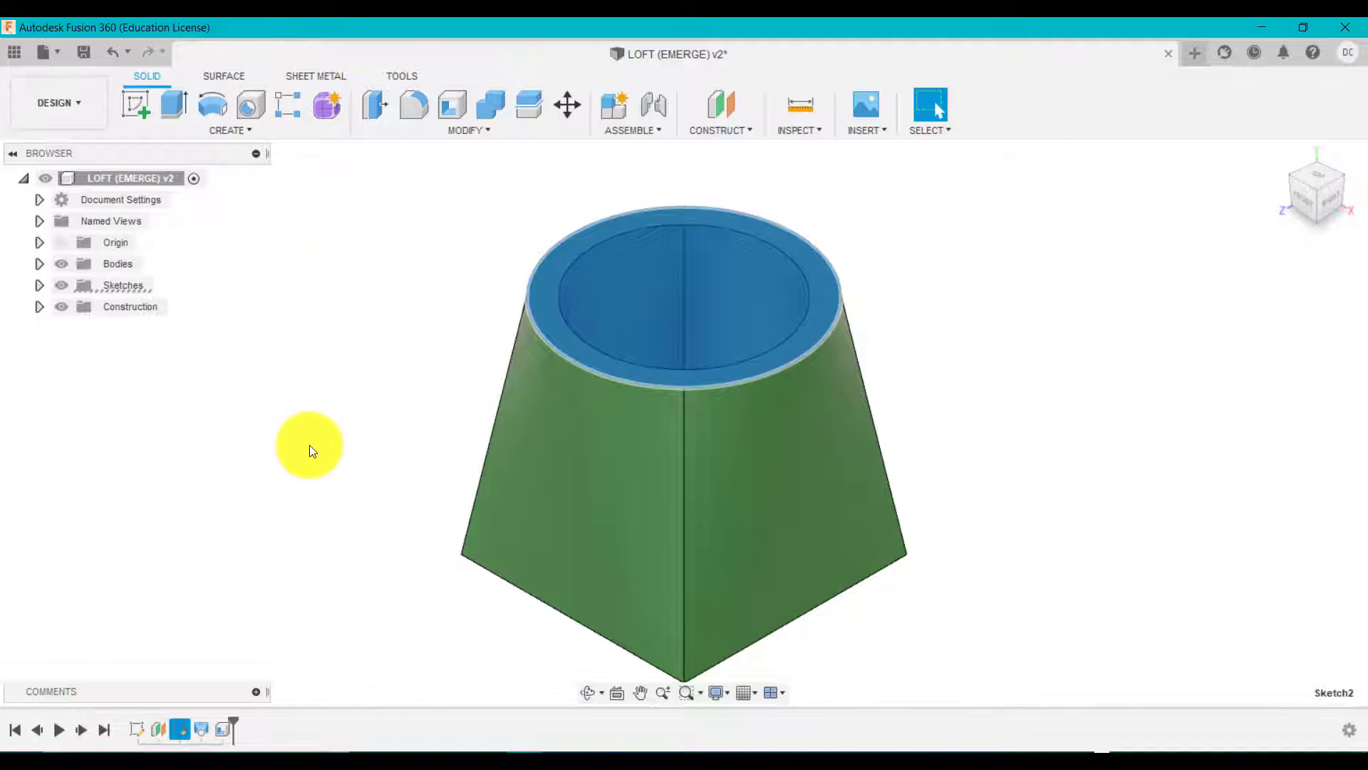
click(141, 726)
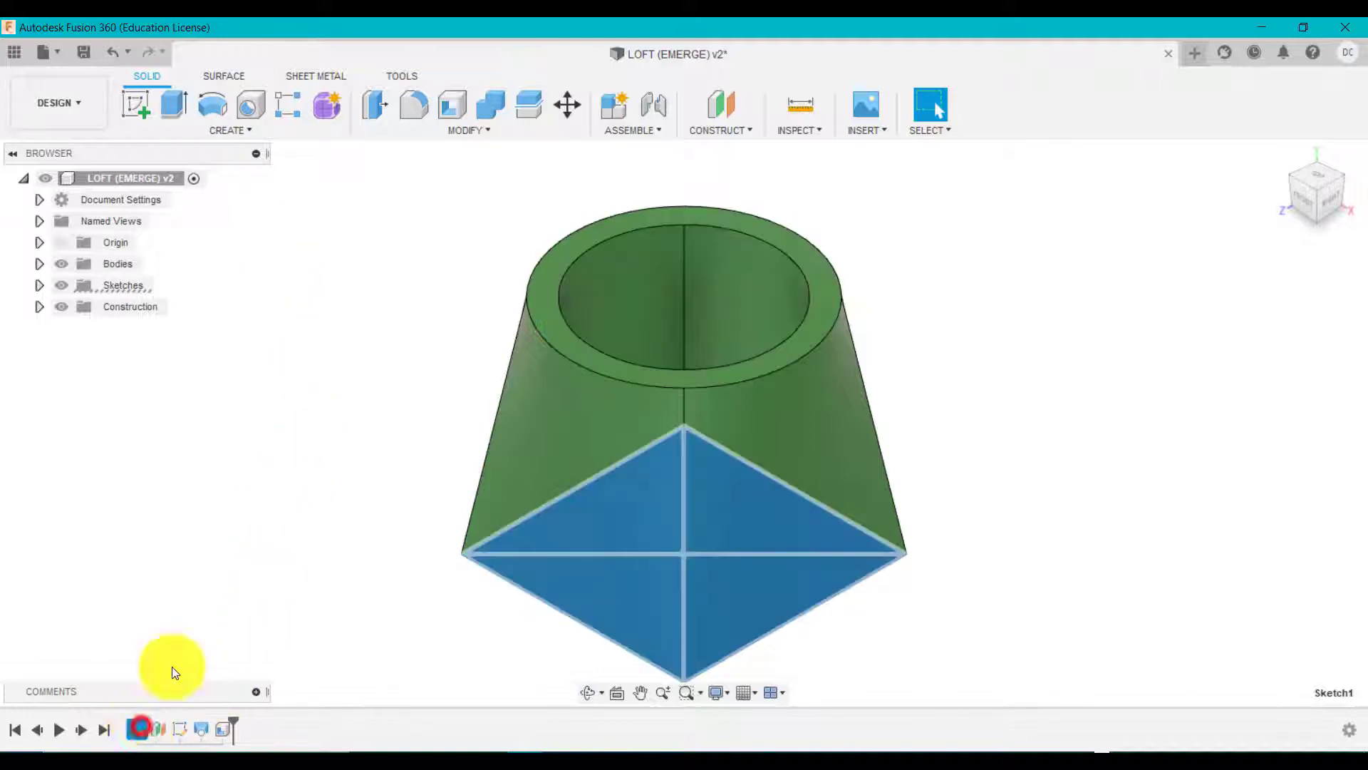
click(288, 473)
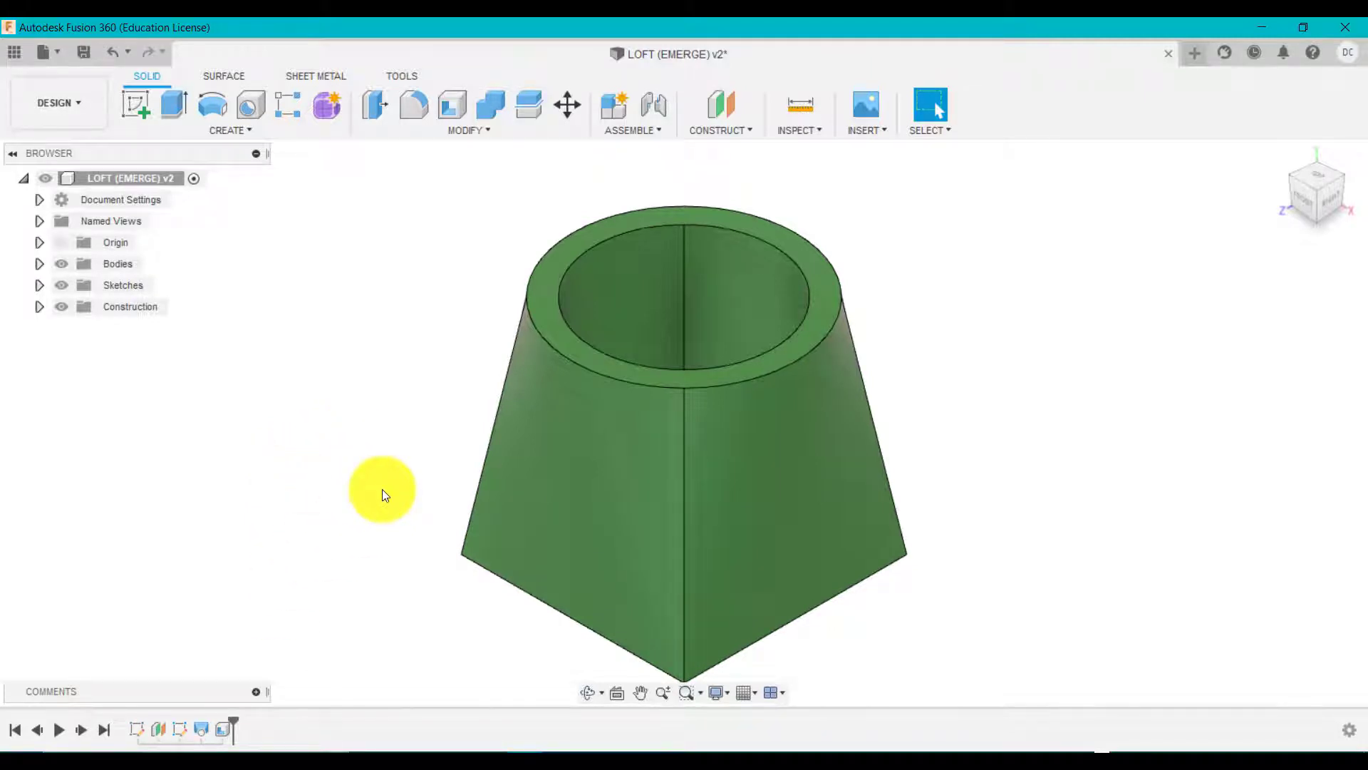
click(224, 728)
click(311, 446)
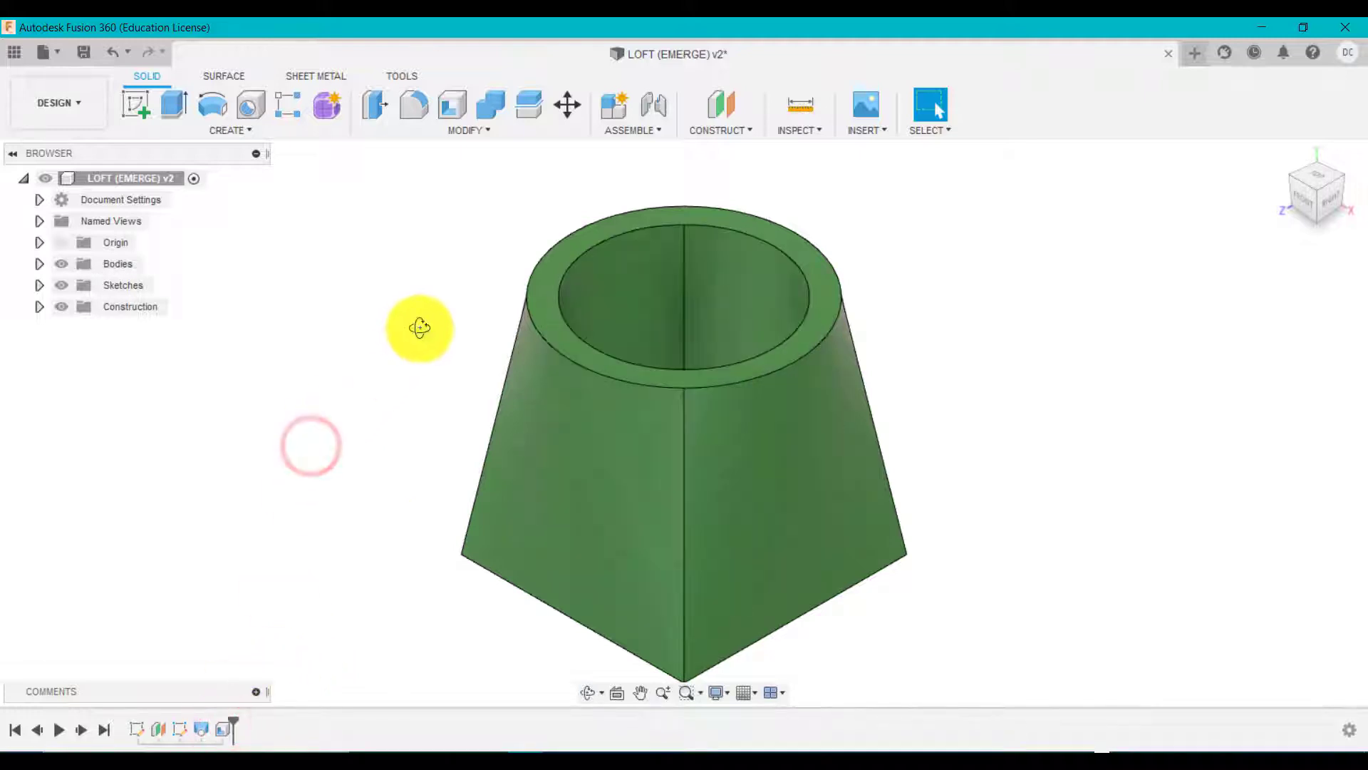
shift+middle_drag(418, 327, 488, 342)
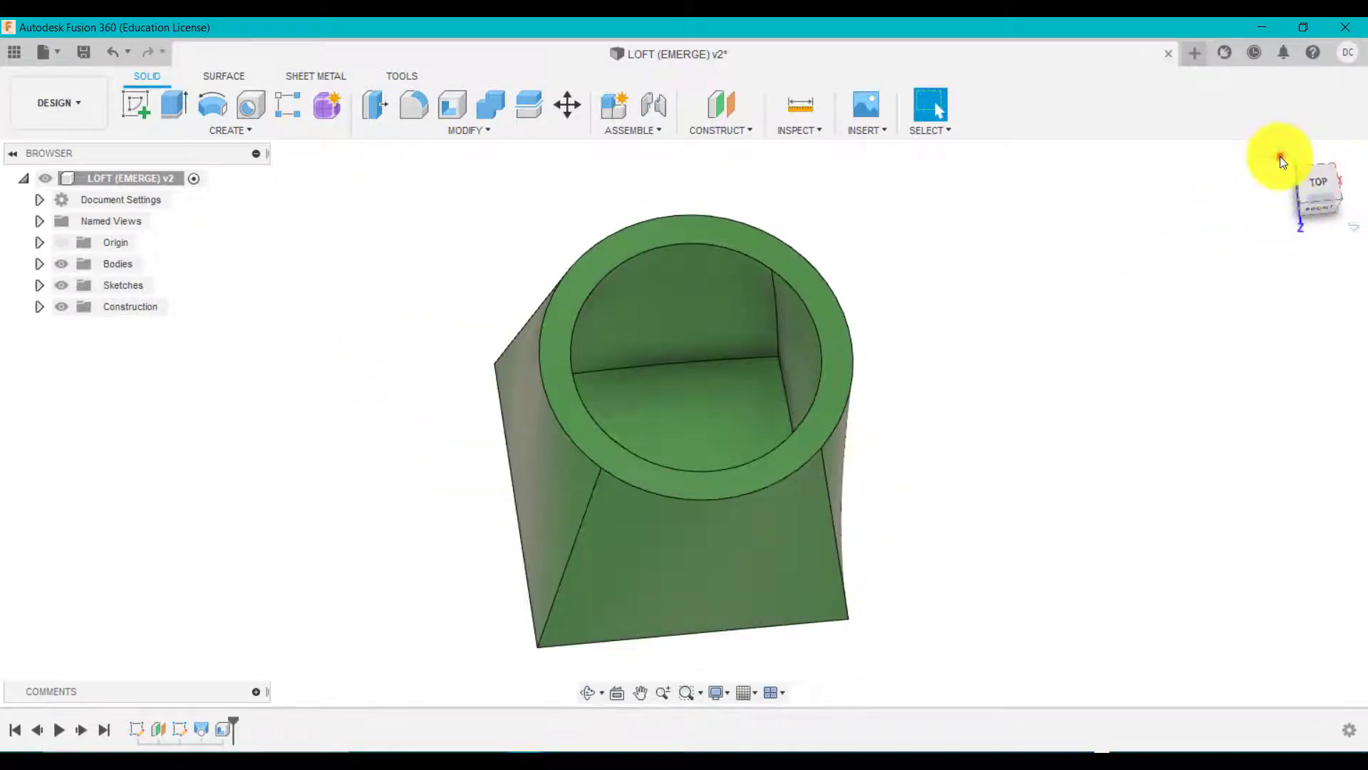
click(1279, 156)
Create a new design with the origin visible and start a sketch on the horizontal XZ plane
click(1195, 53)
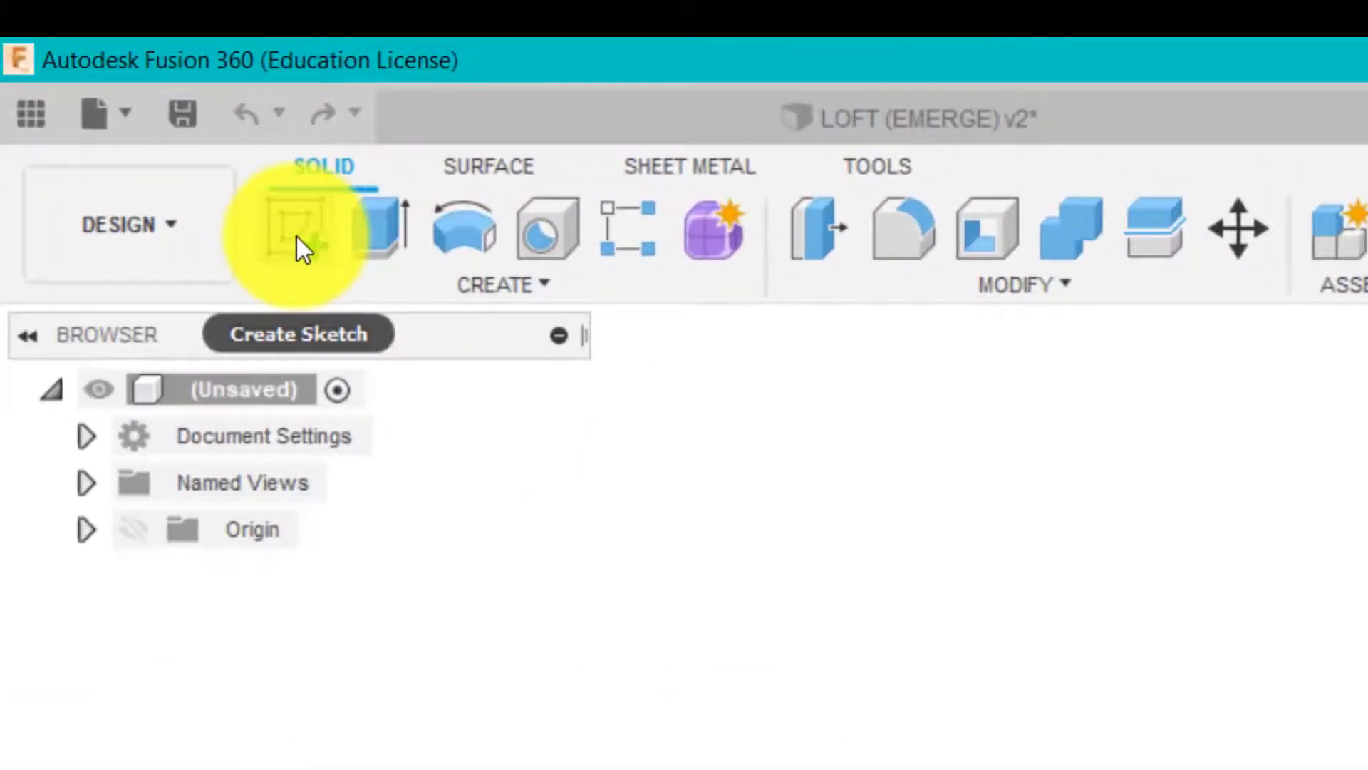
click(139, 536)
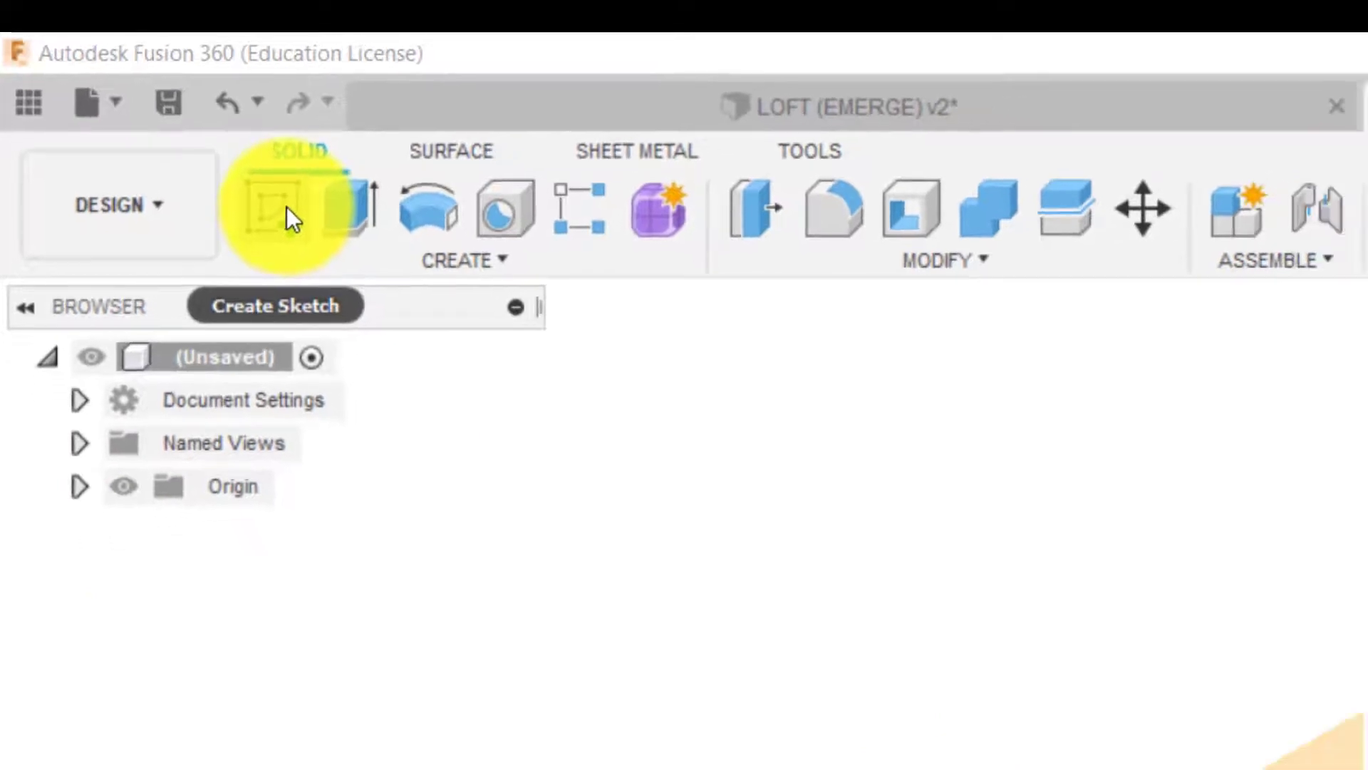
click(286, 214)
click(705, 452)
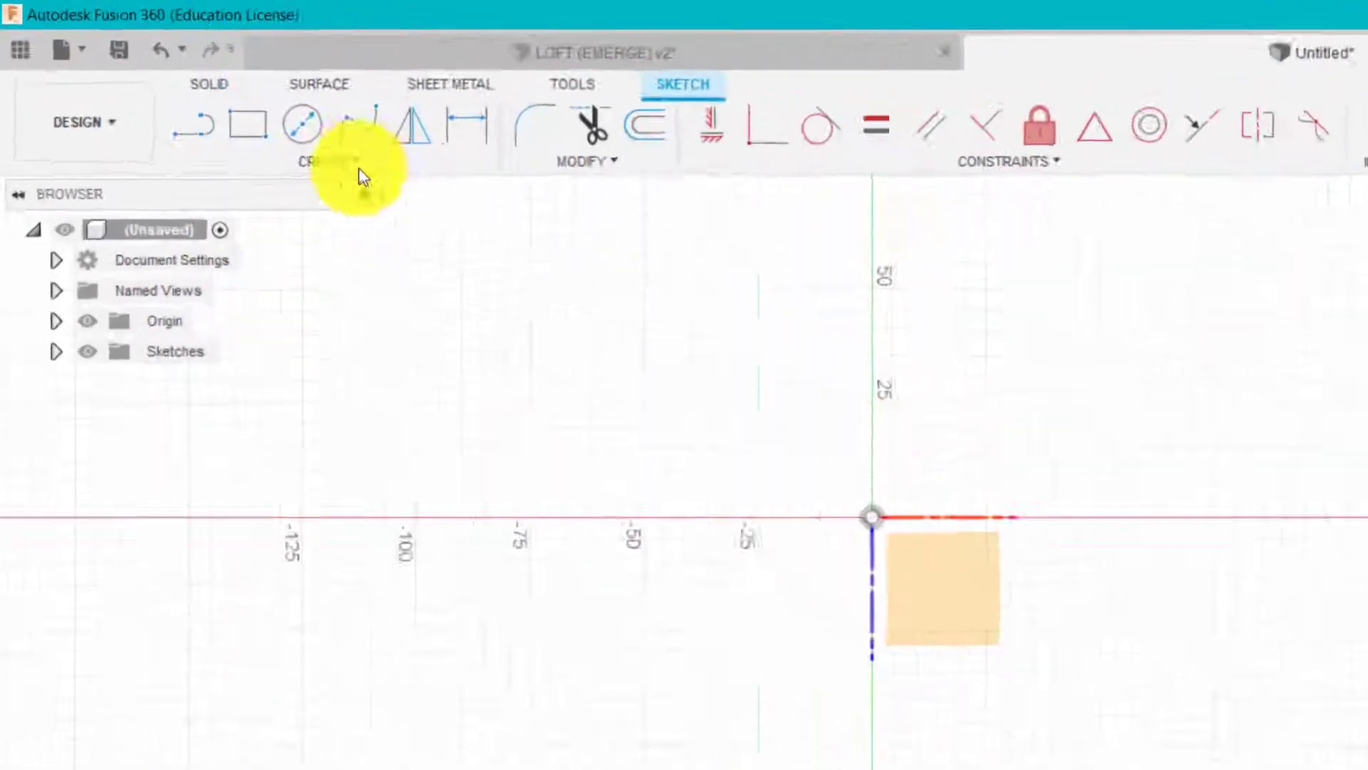
Draw a 100 mm by 100 mm center rectangle on the origin and finish the sketch
click(243, 110)
mouse_move(254, 147)
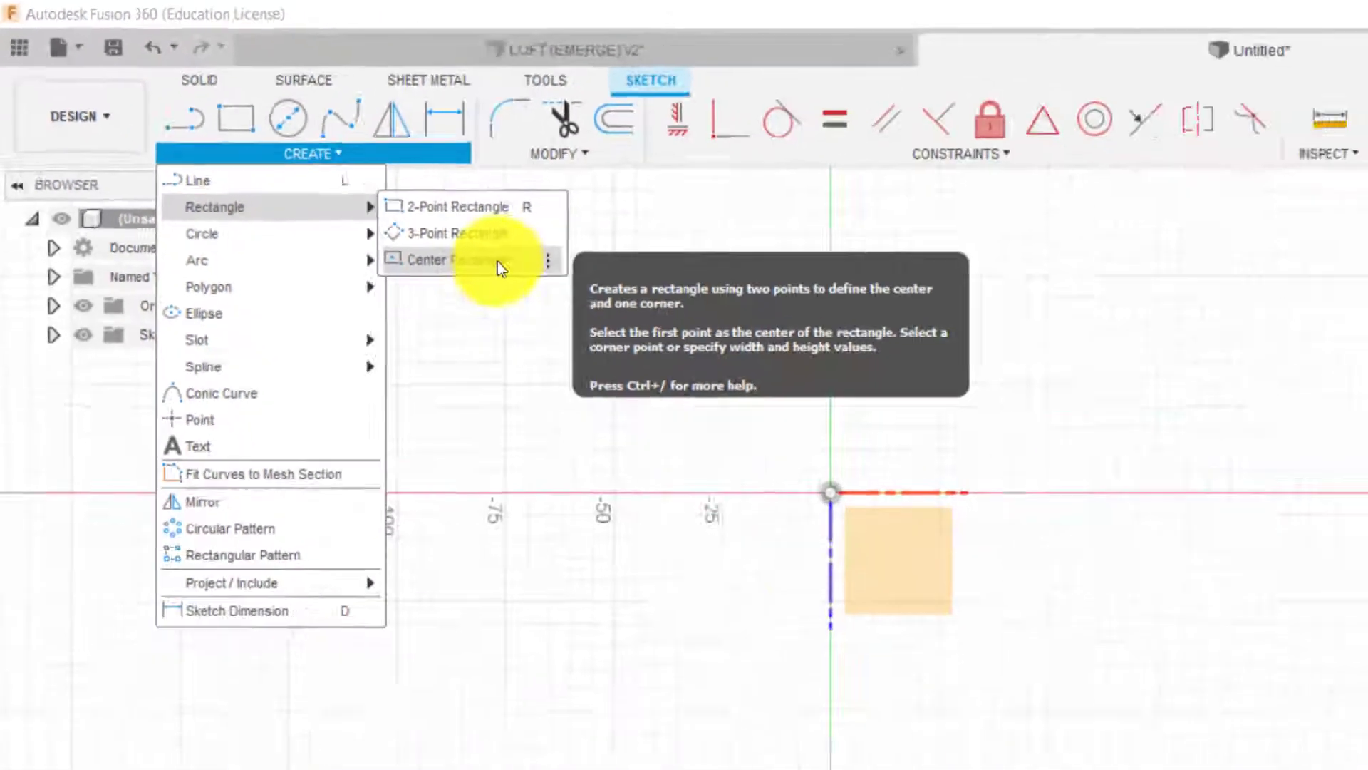
click(843, 445)
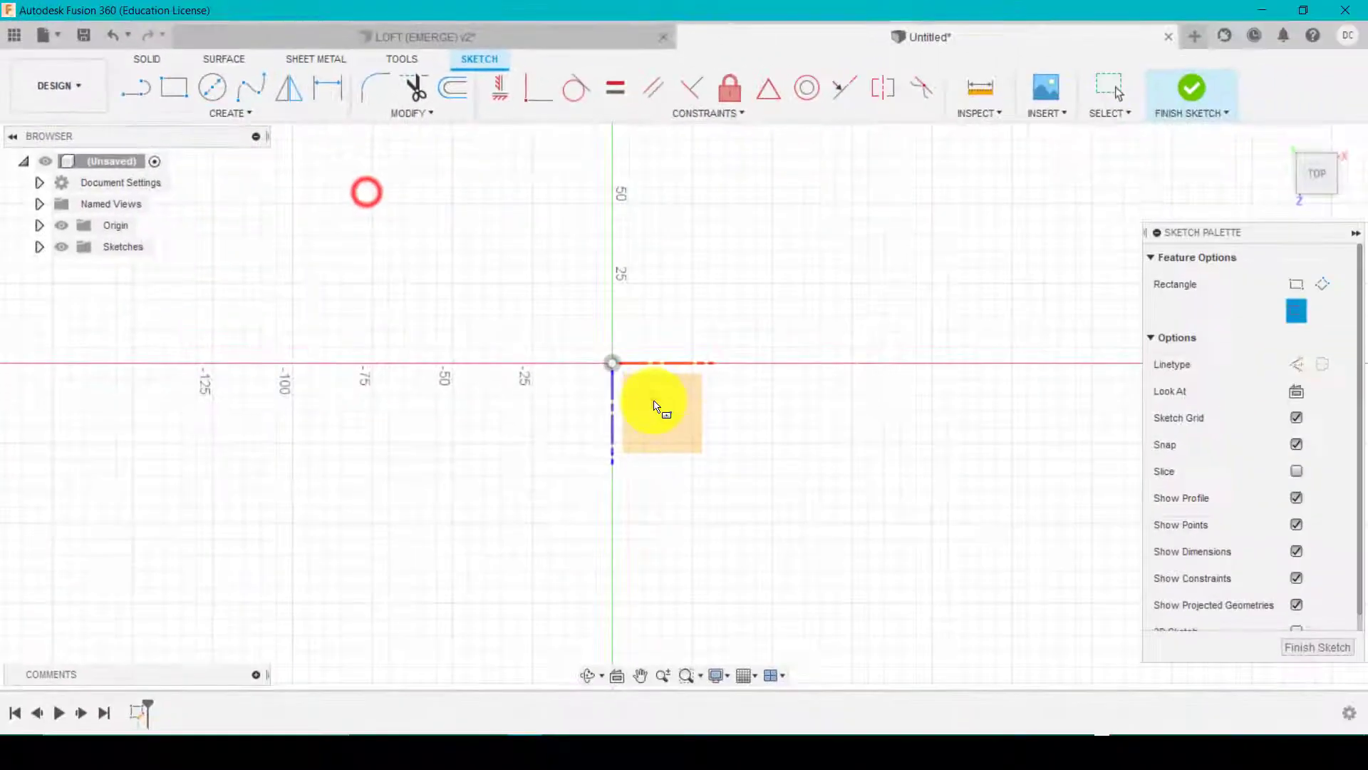
click(612, 363)
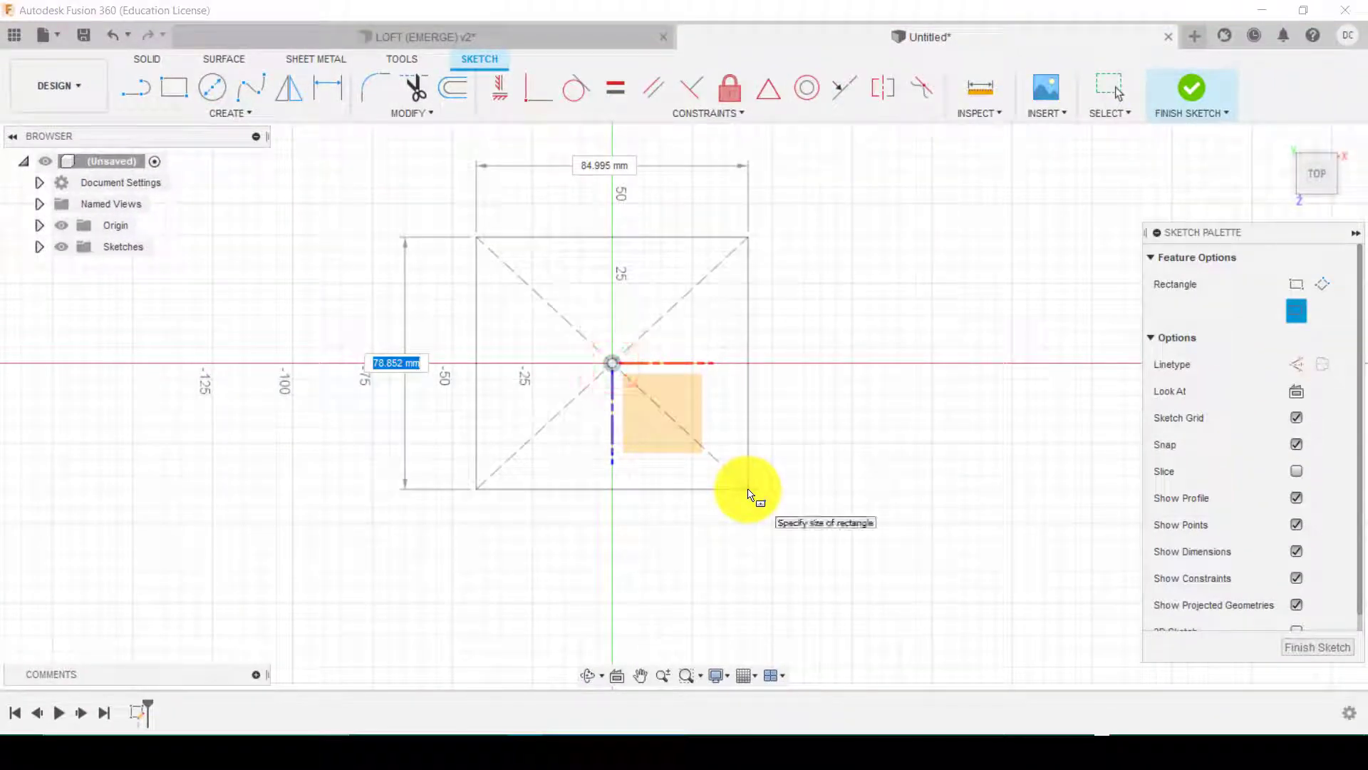
text(100)
key(Tab)
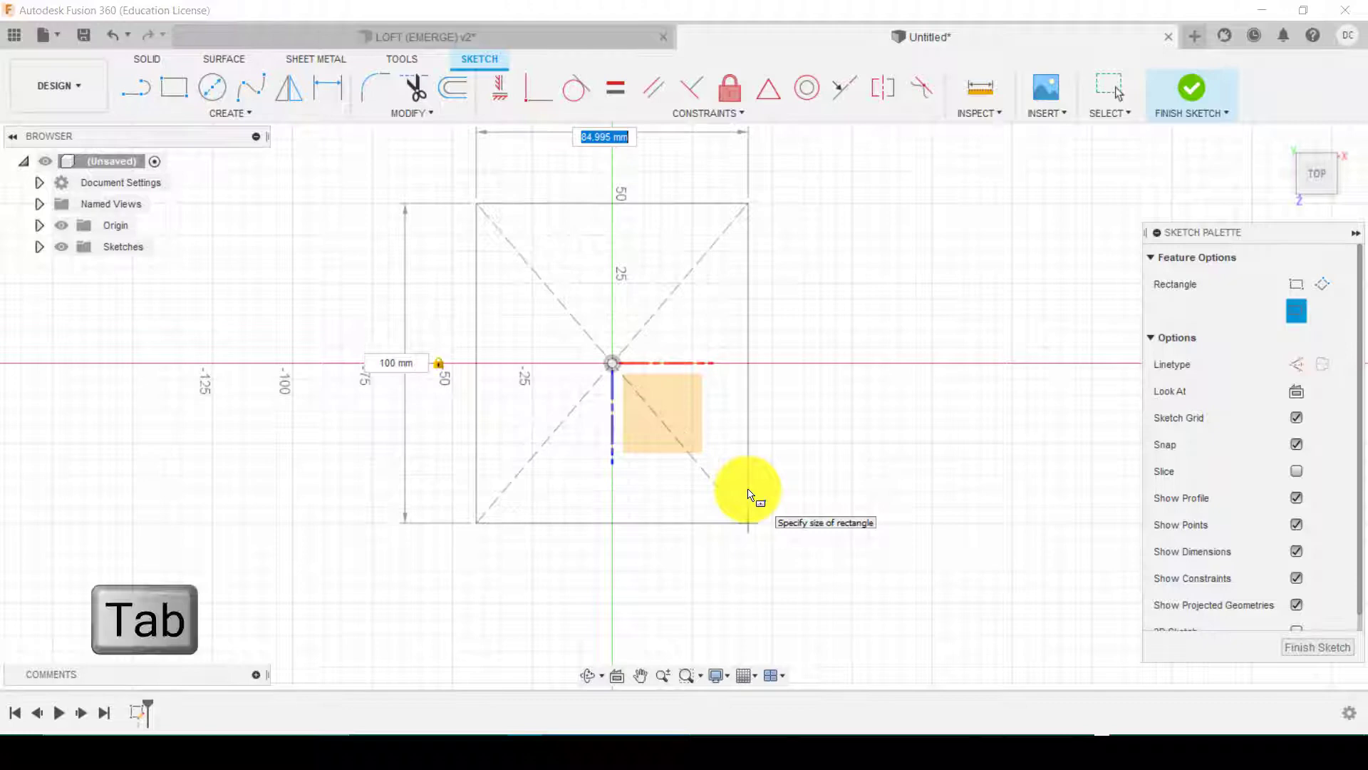
text(100)
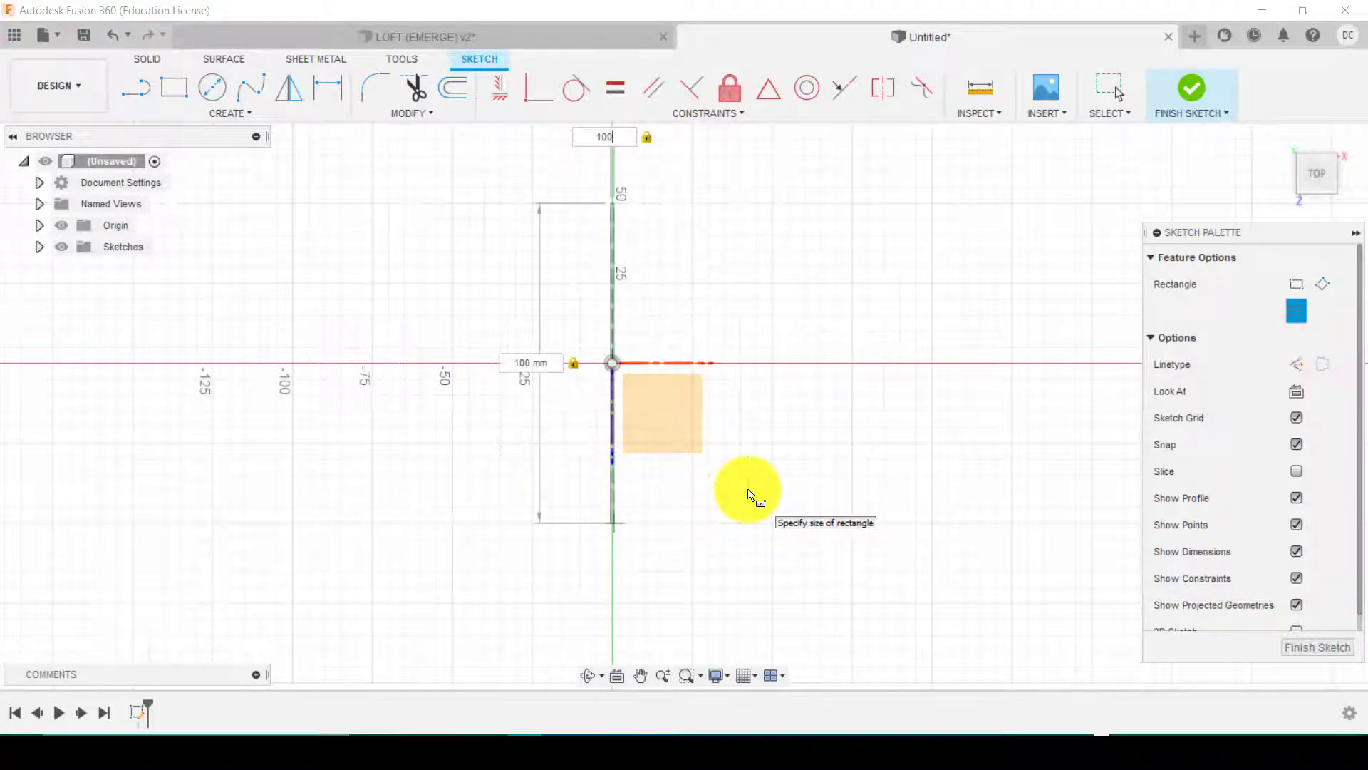
key(Return)
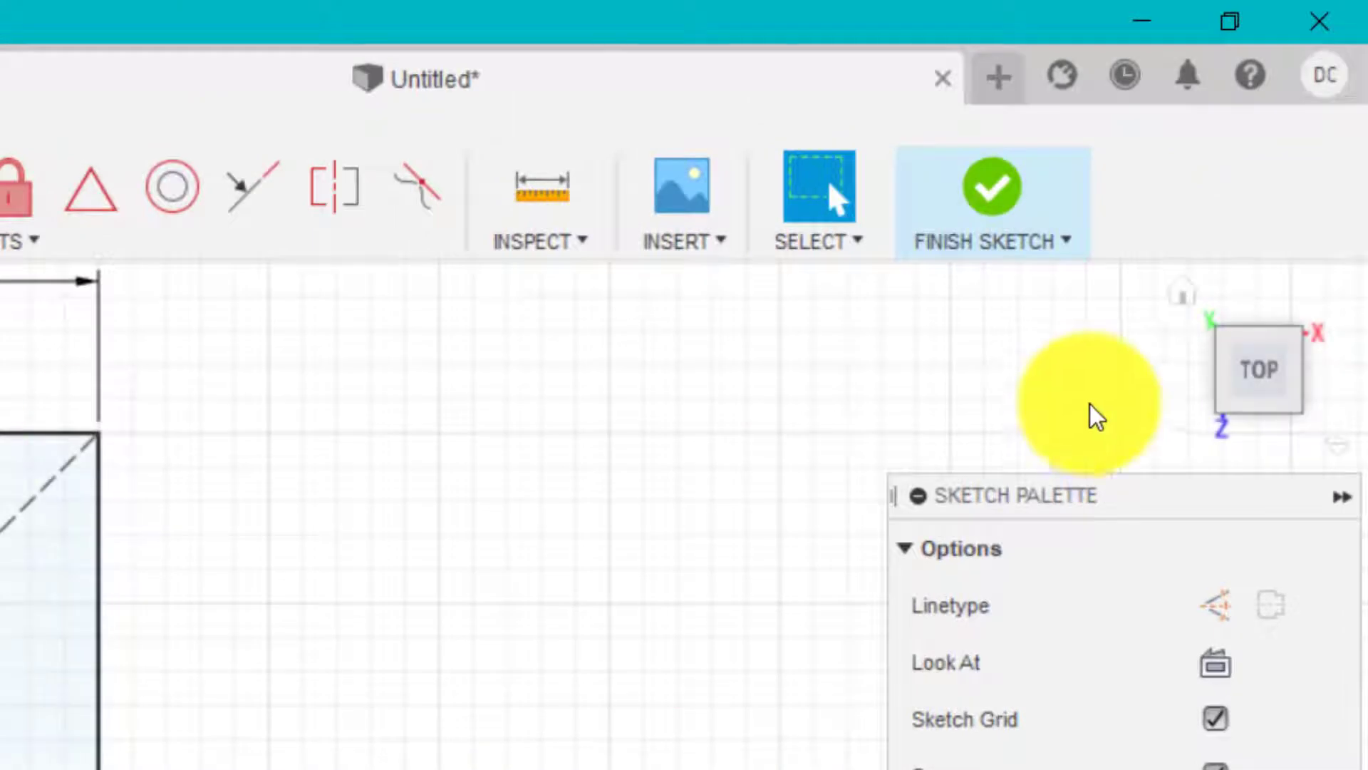
click(993, 190)
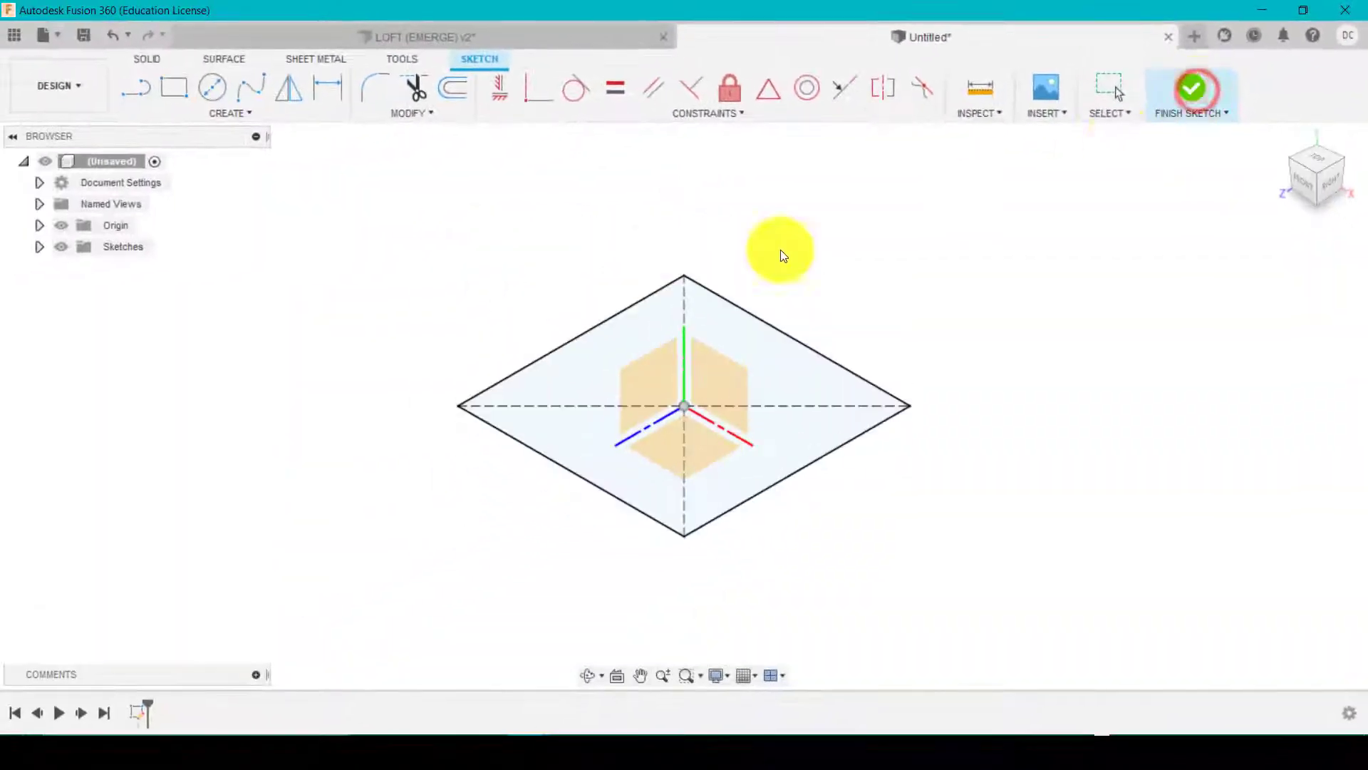
Construct an offset plane 100 mm above the XZ origin plane
click(733, 116)
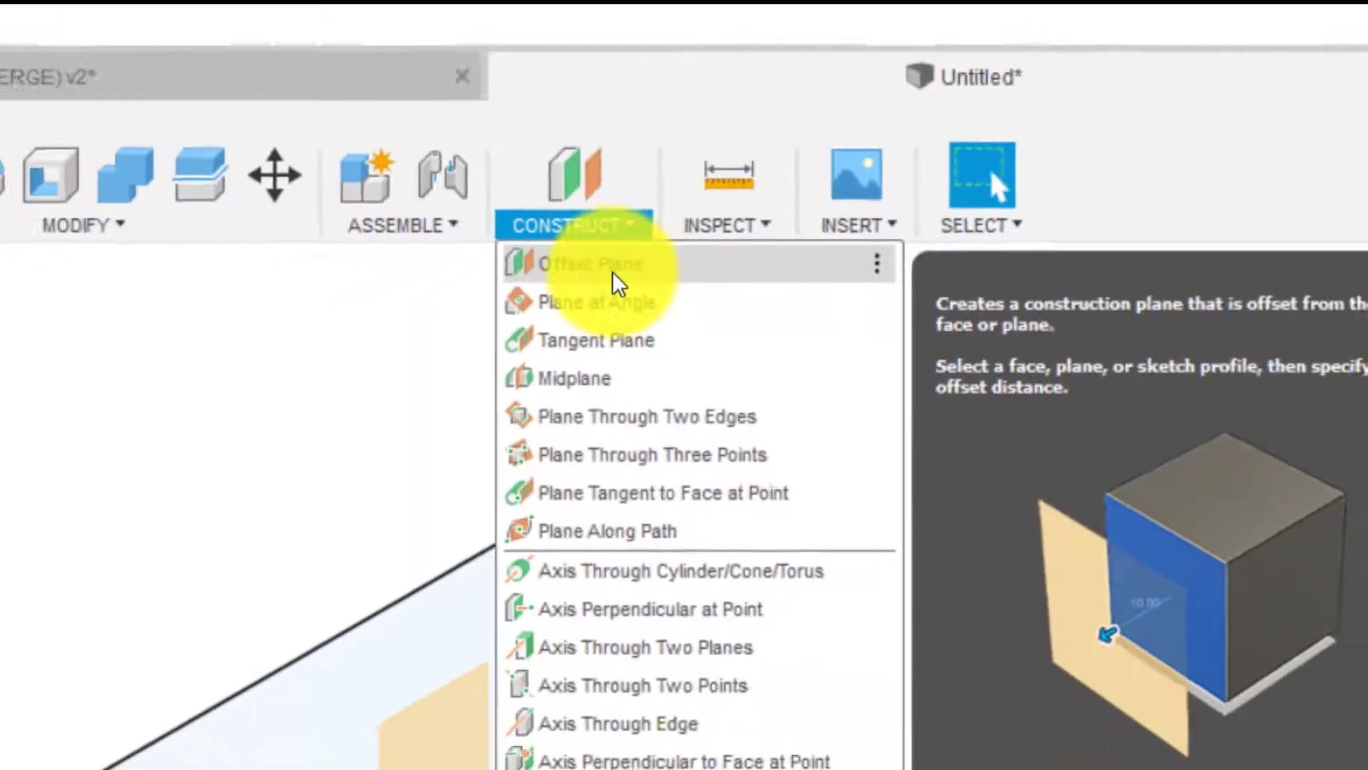
click(566, 314)
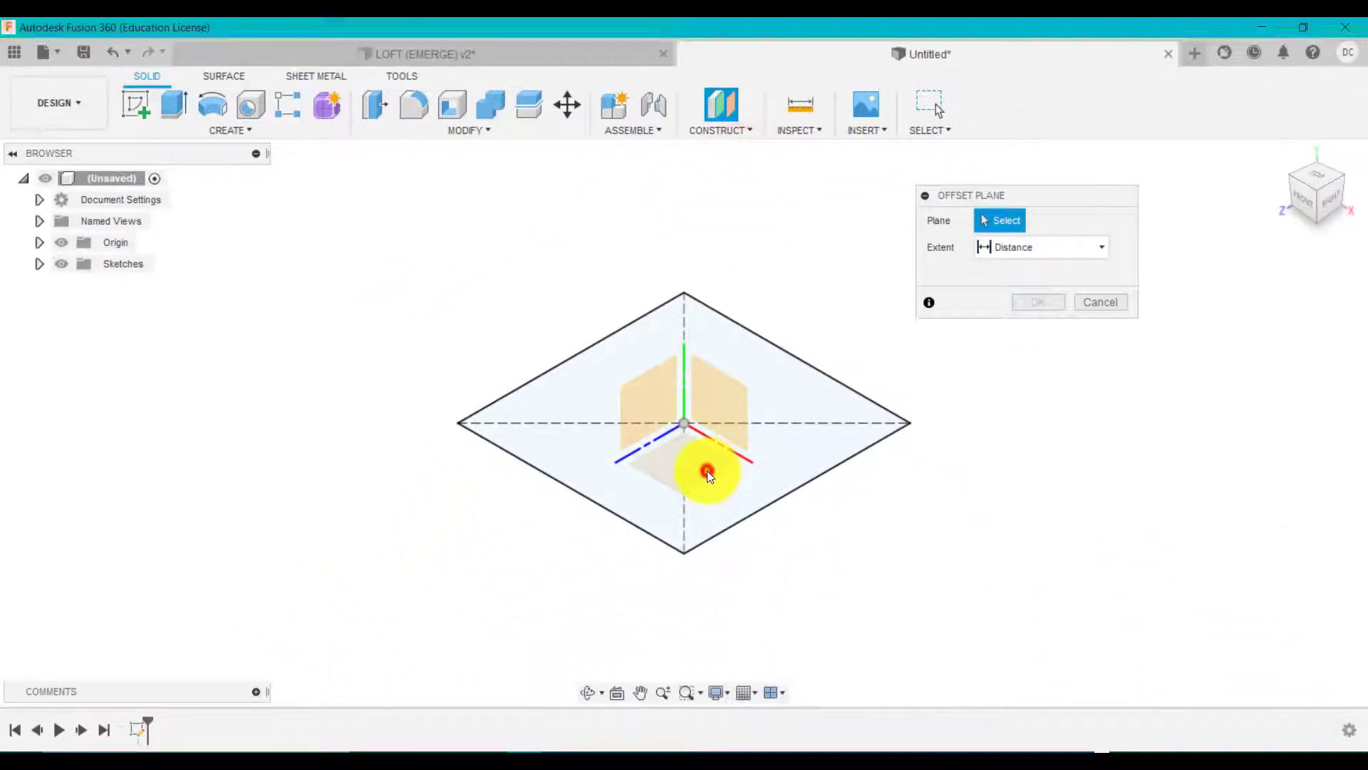
click(706, 472)
drag(701, 454, 690, 202)
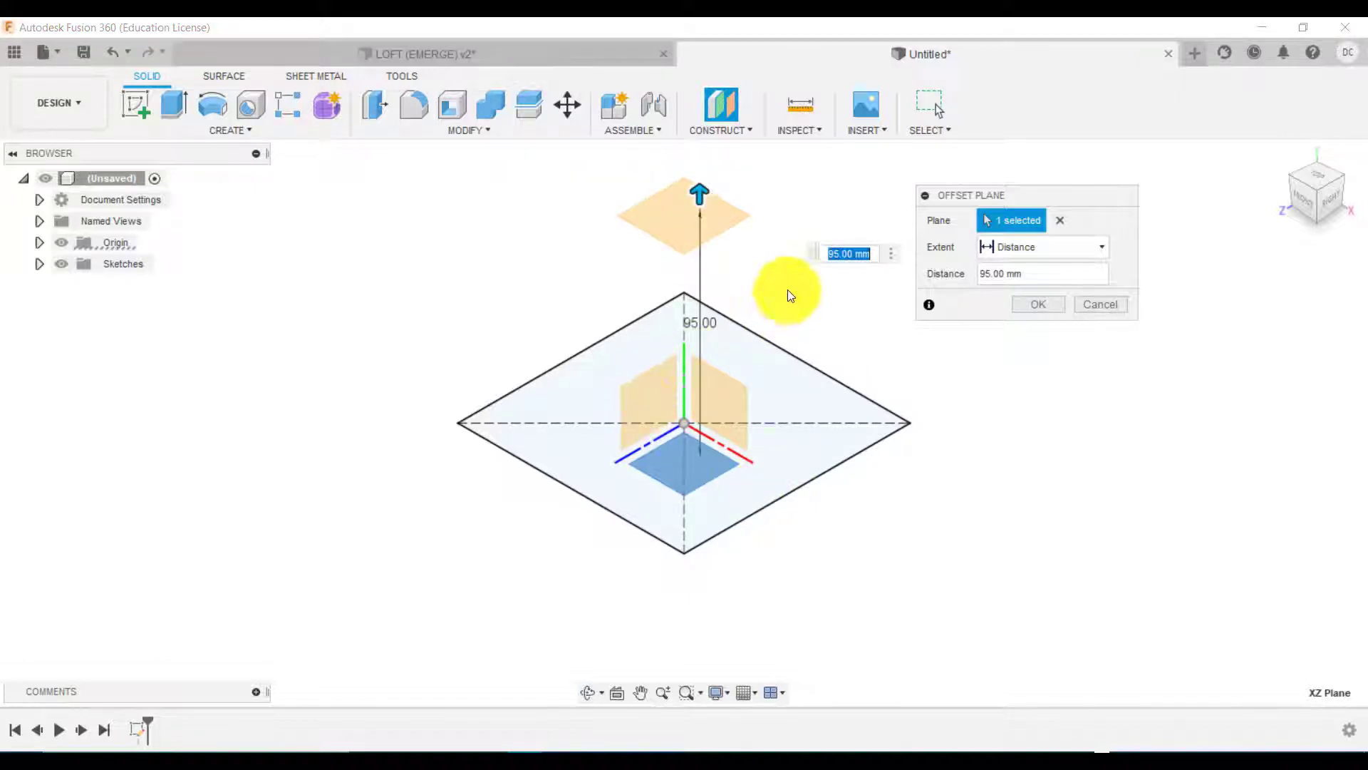
text(100)
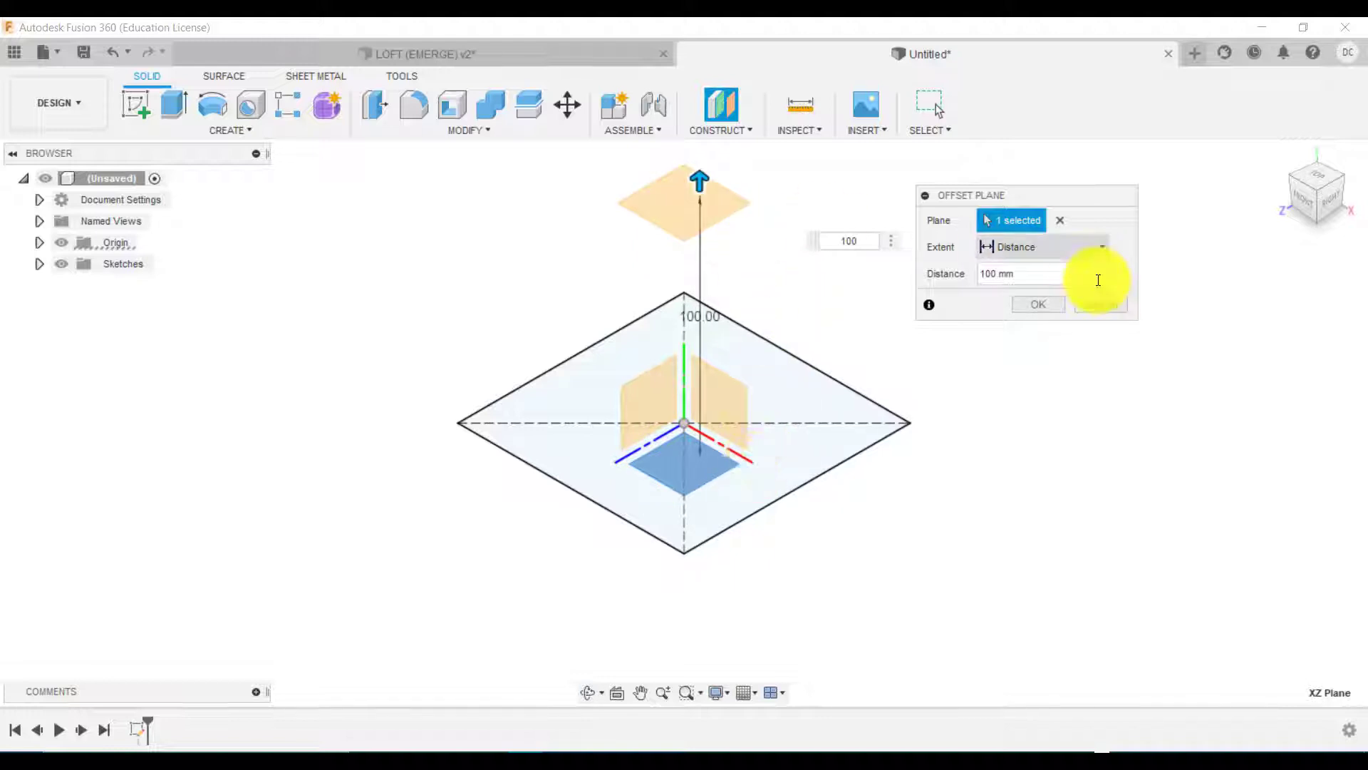
click(1053, 310)
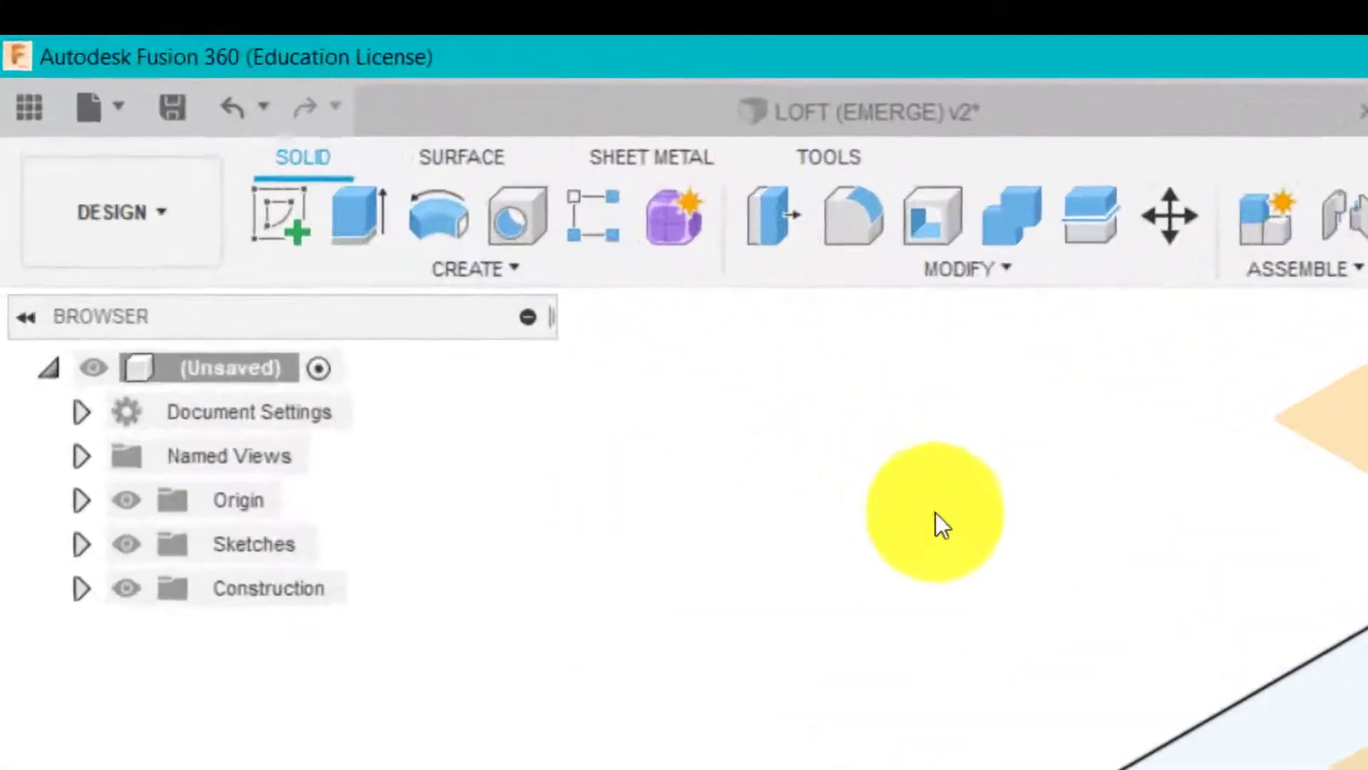
Sketch a 100 mm diameter circle centered on the origin on the offset plane and finish the sketch
click(313, 252)
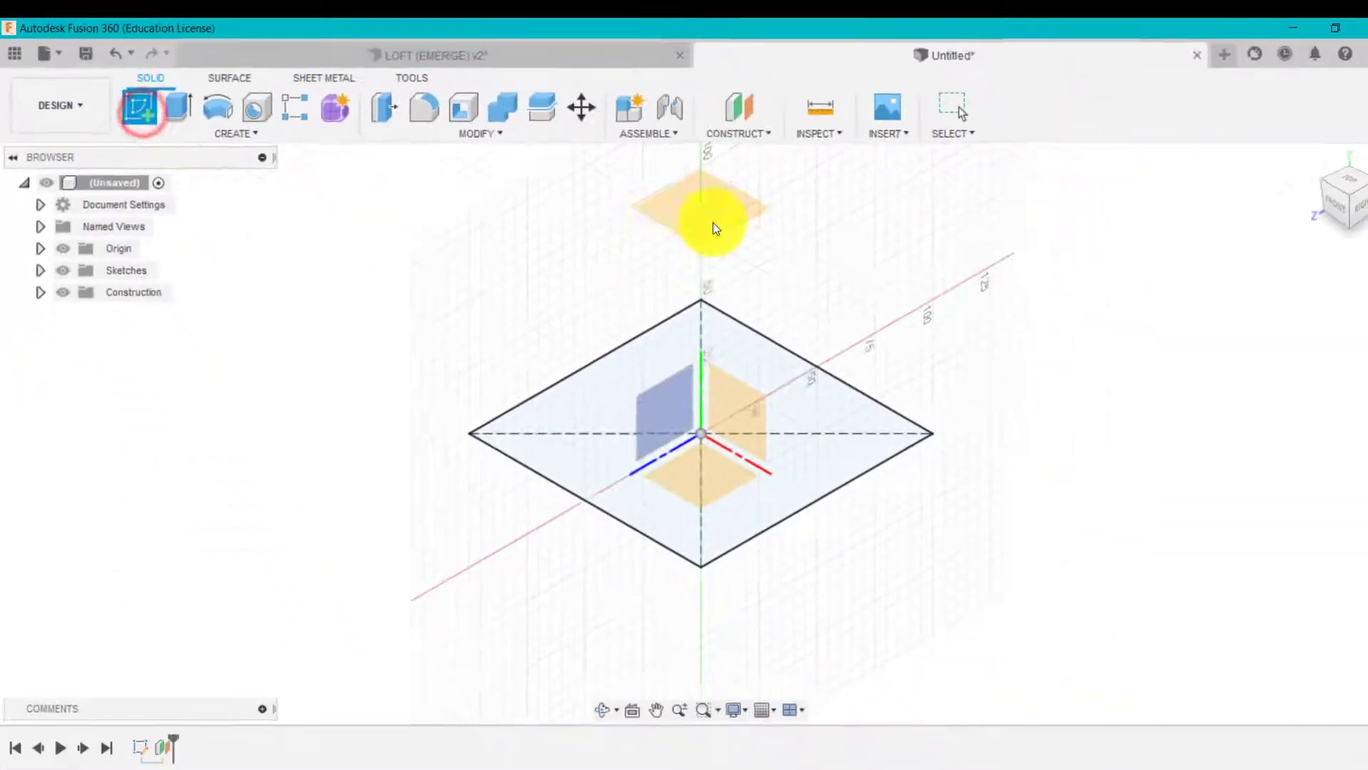
click(697, 212)
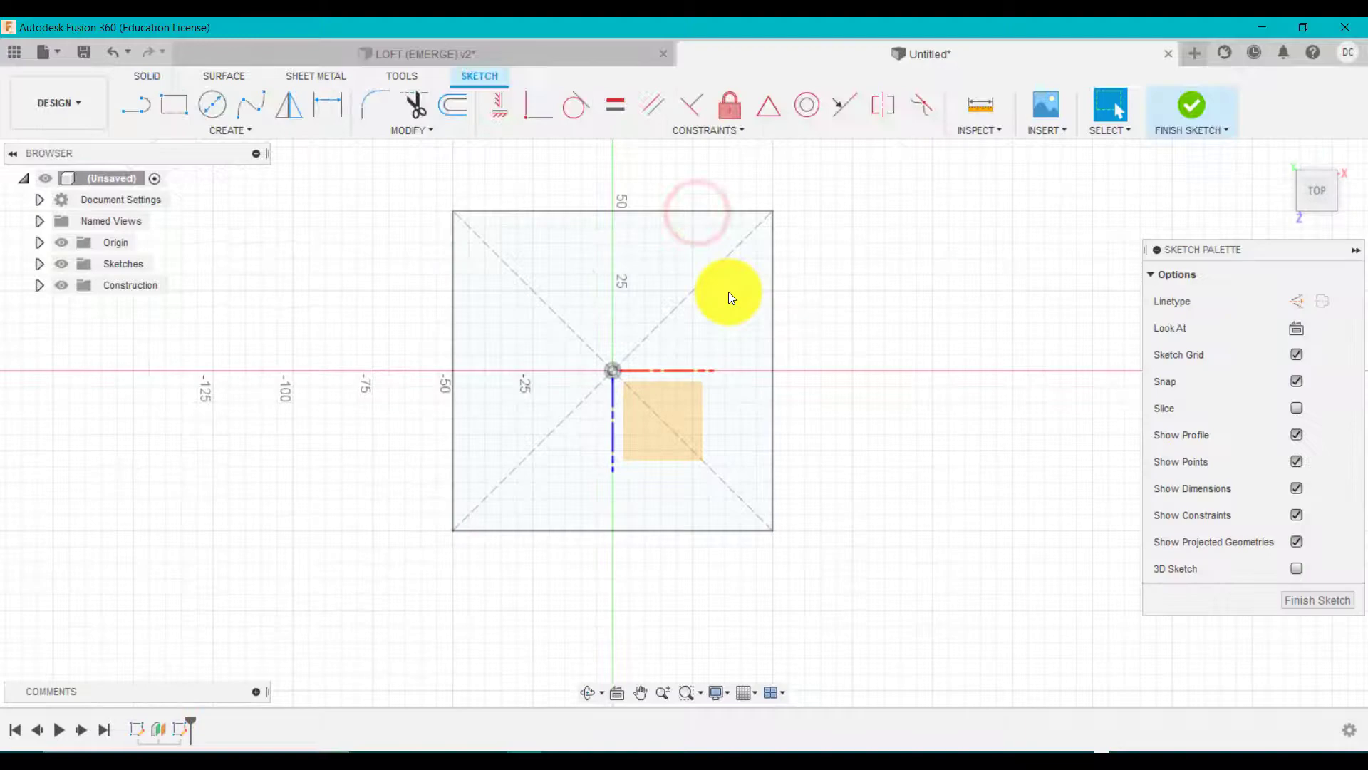
key(c)
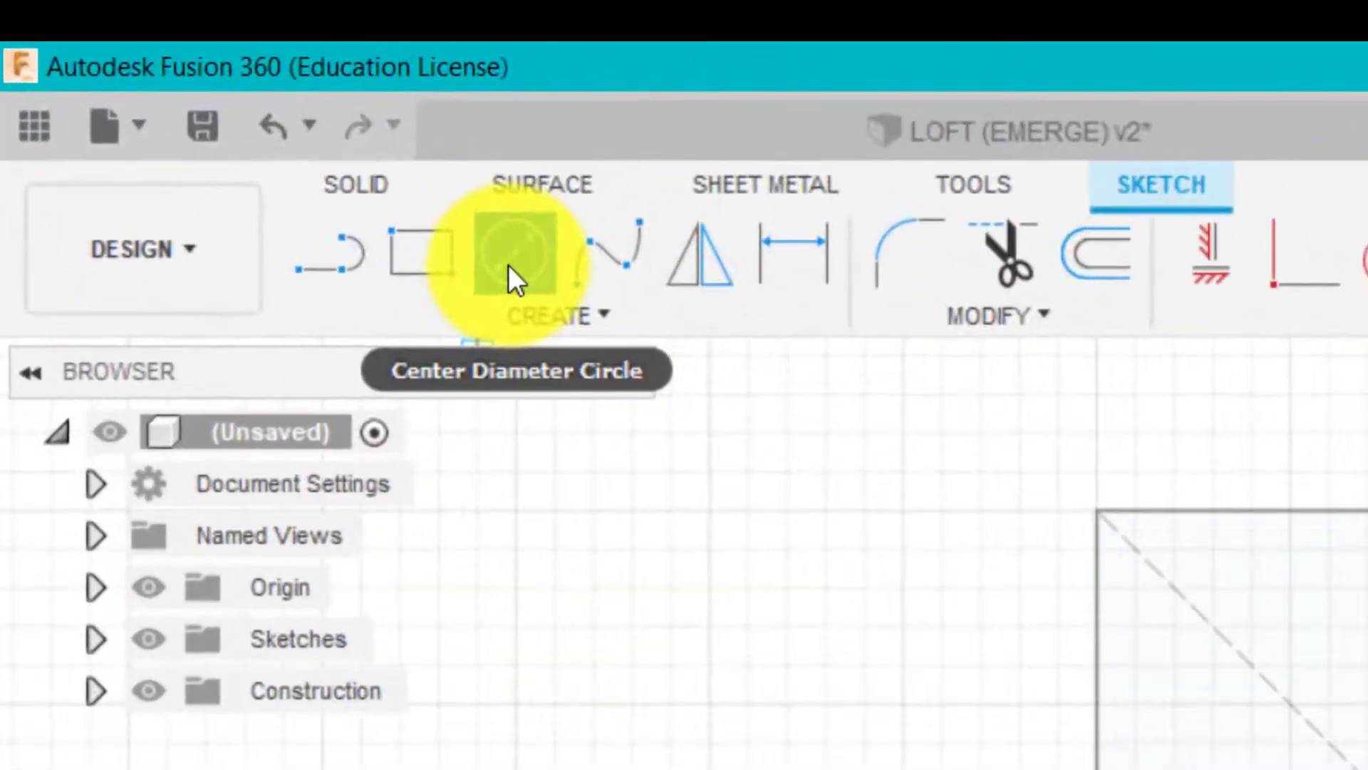
click(305, 176)
mouse_move(610, 452)
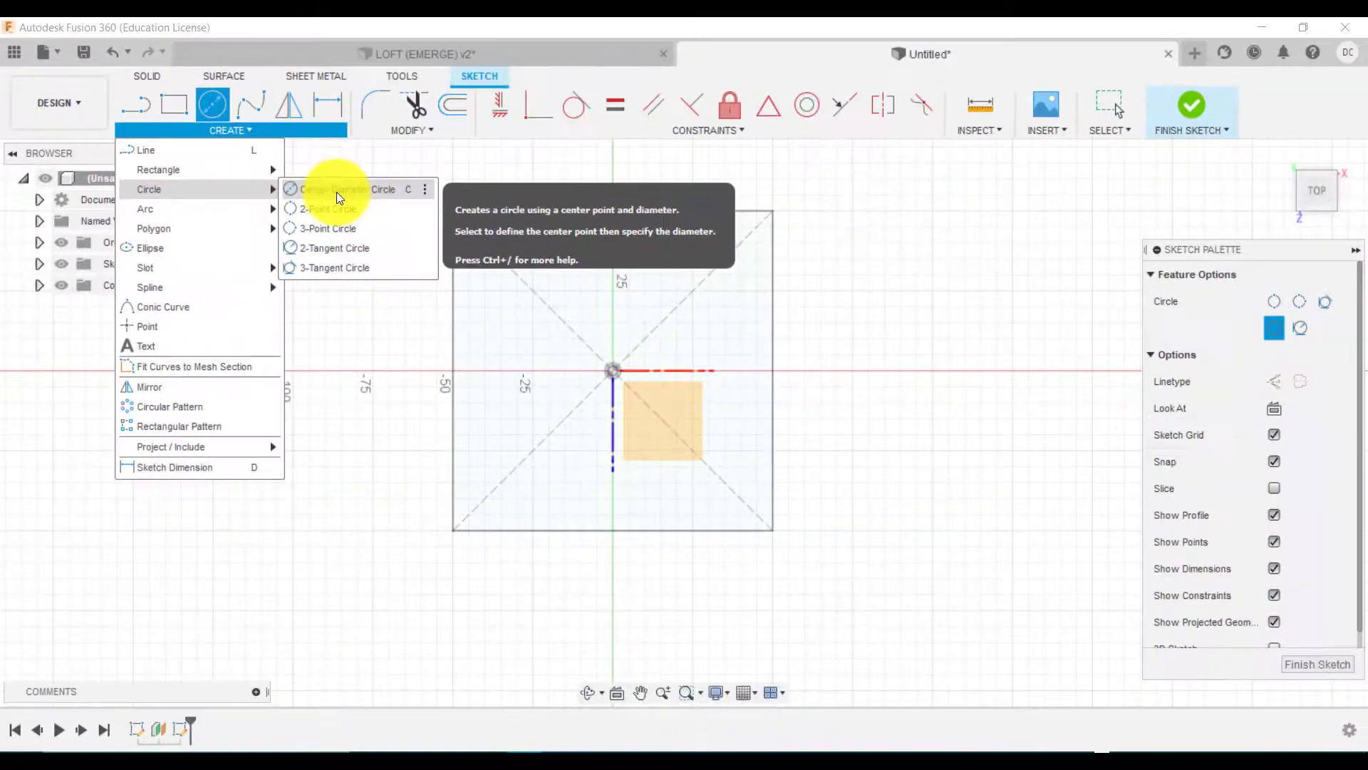
click(336, 191)
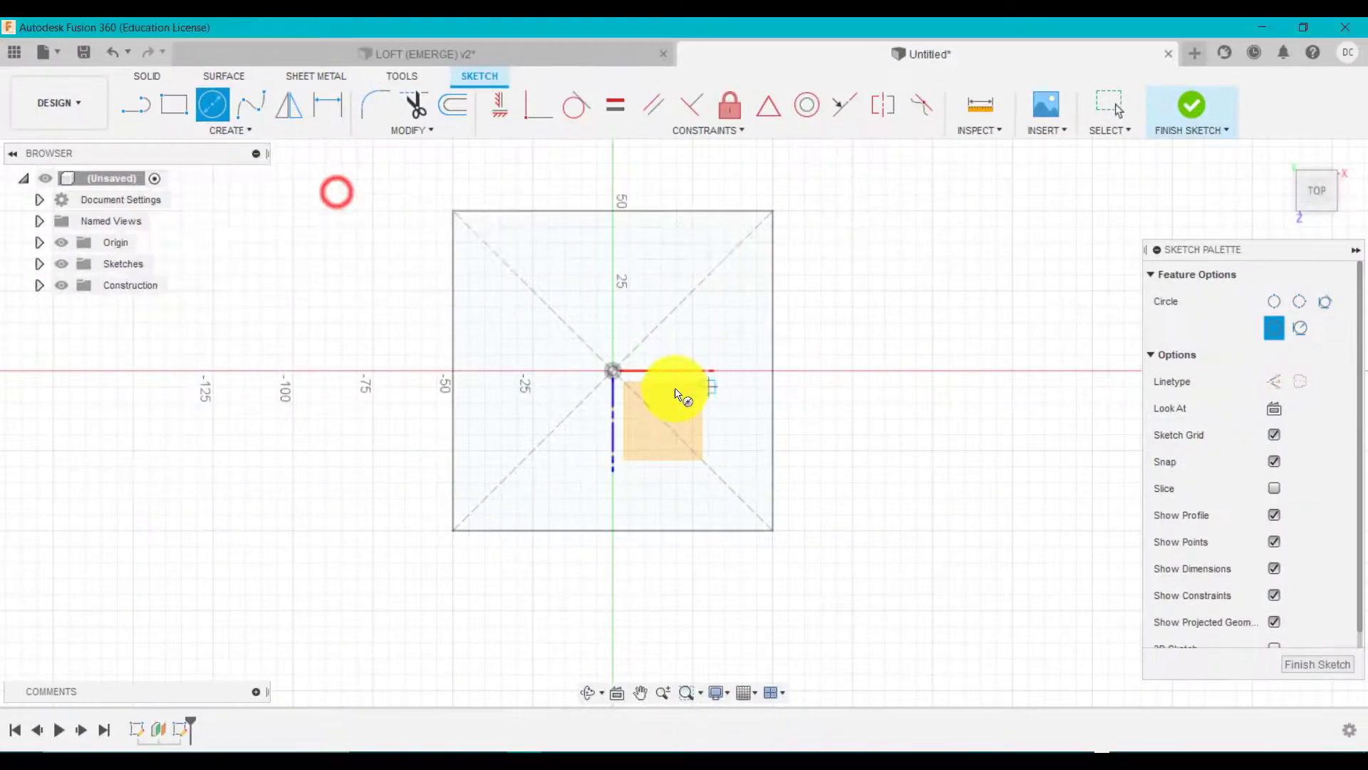
click(613, 370)
text(100)
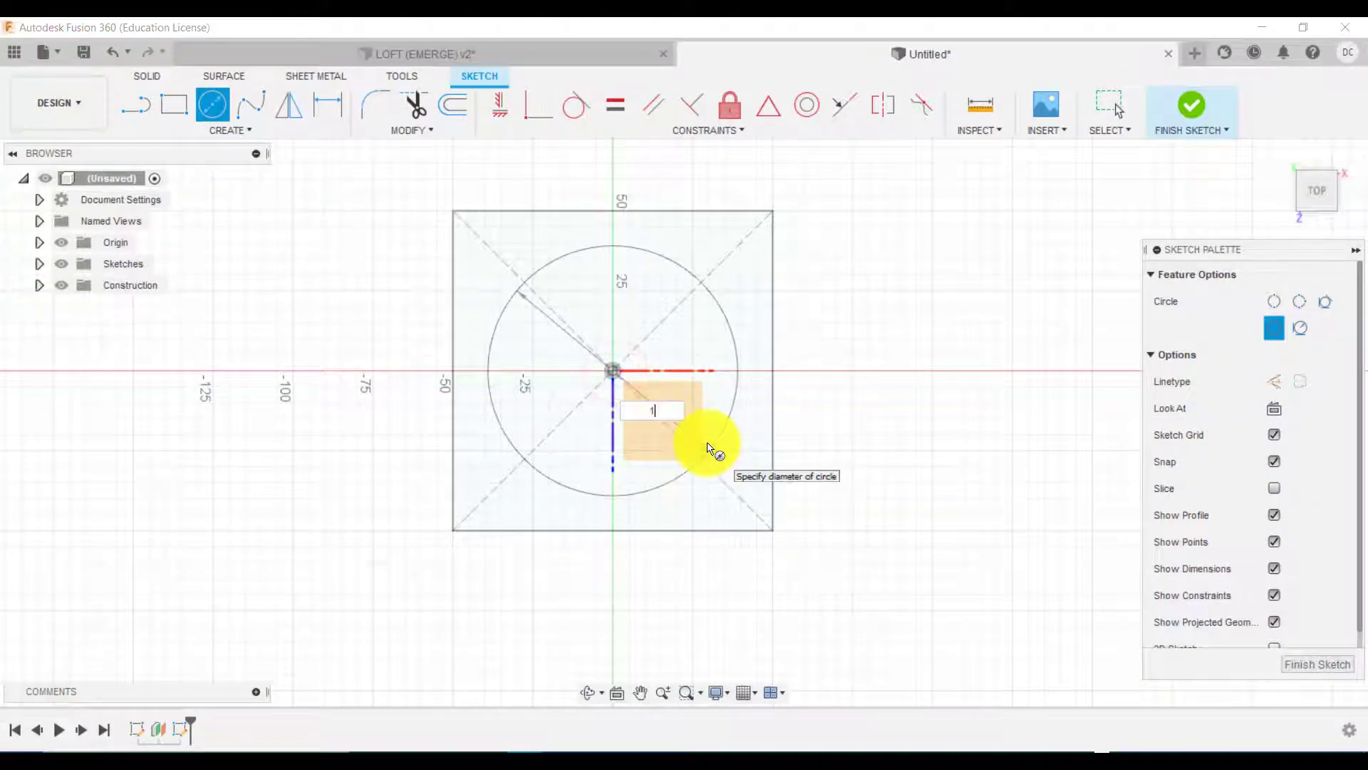
key(Return)
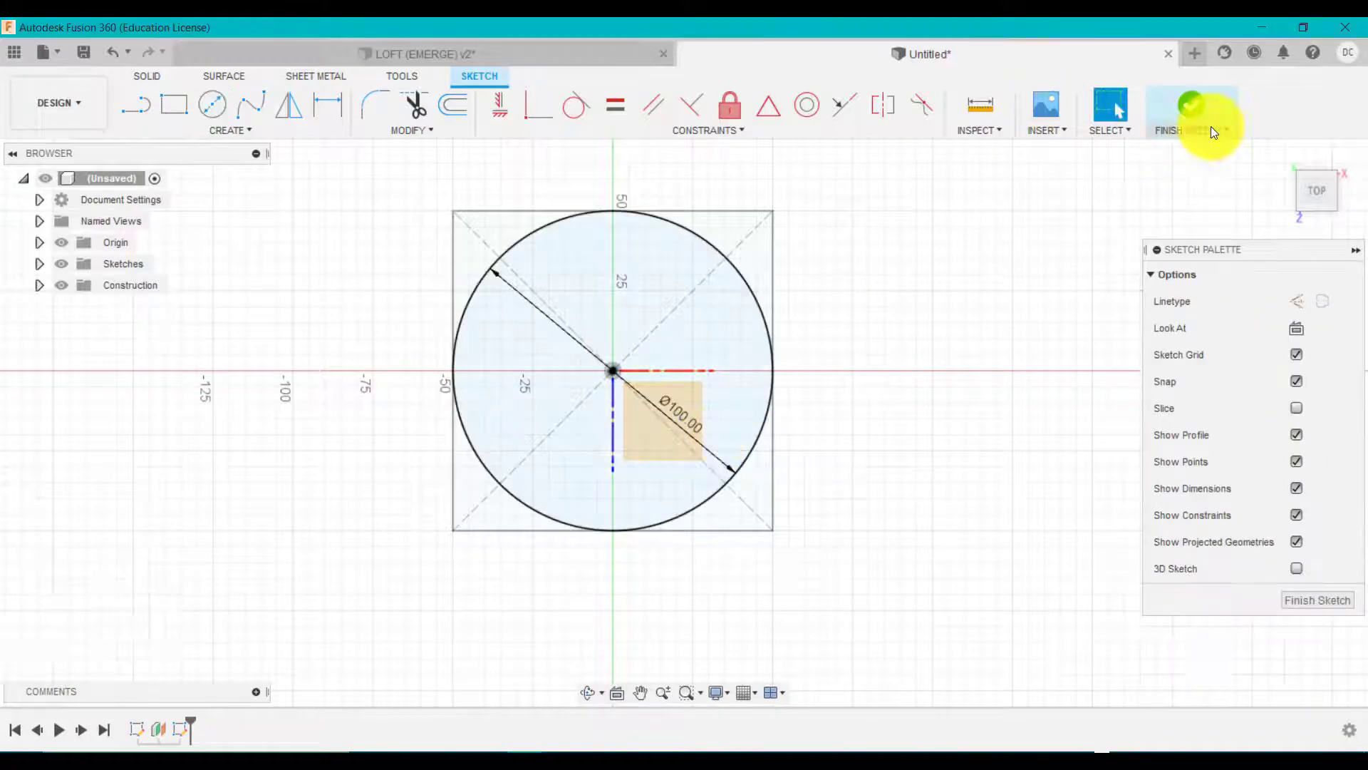
click(1196, 109)
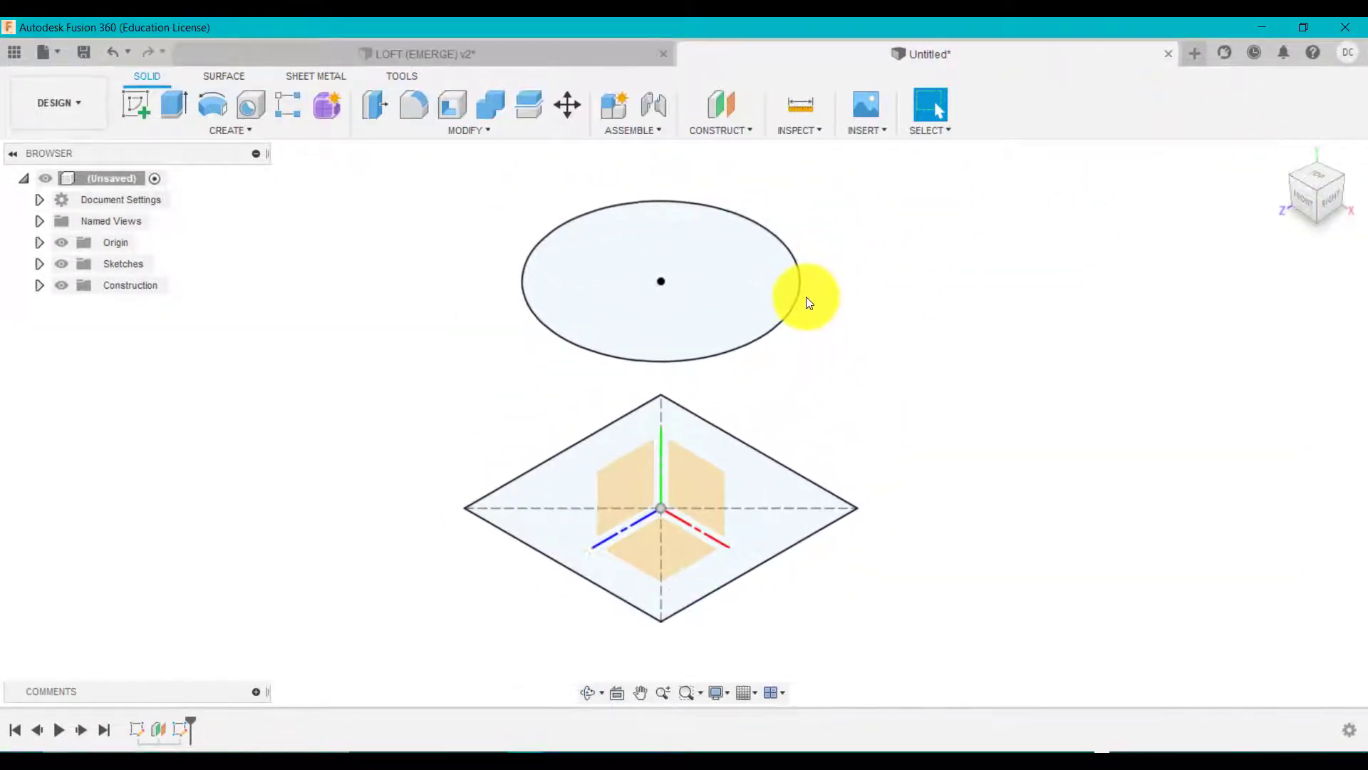
Loft the square base profile to the circle on the offset plane as a new body
click(230, 130)
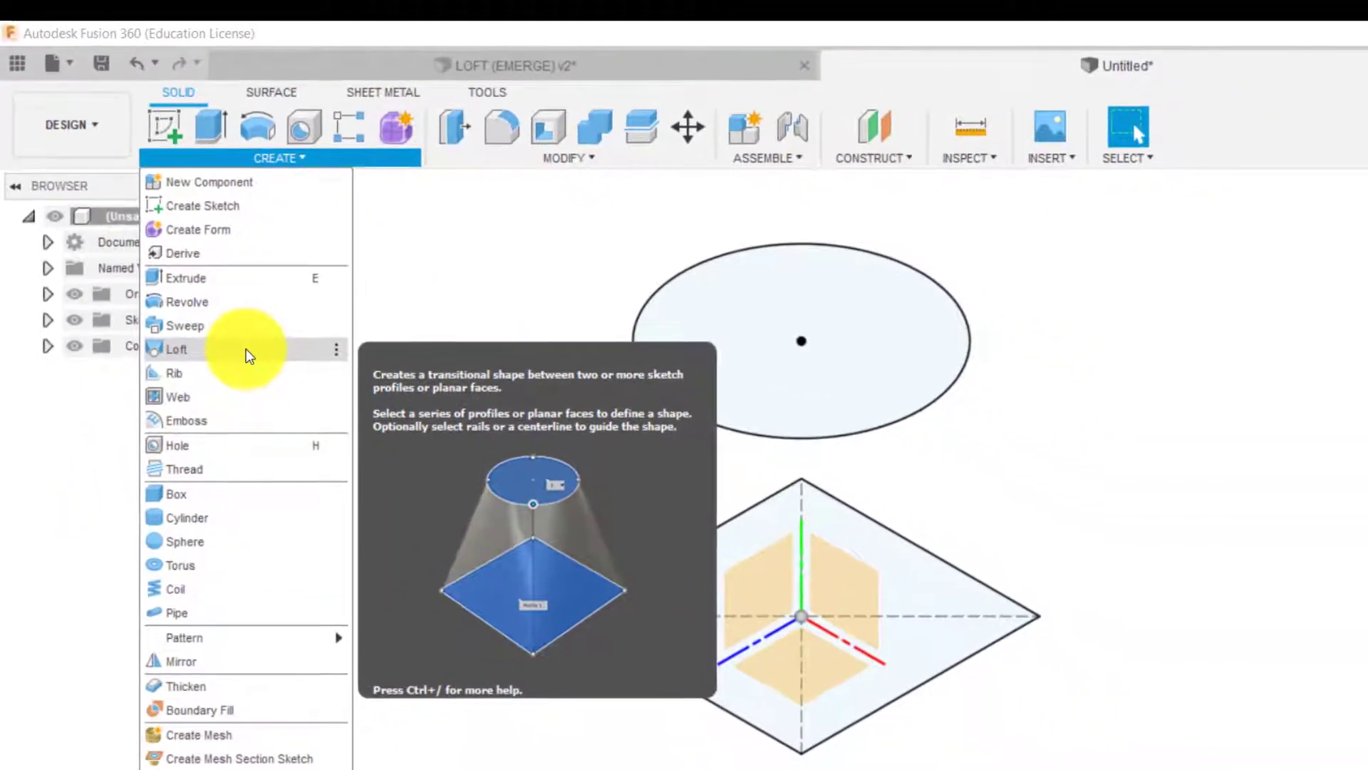
click(245, 349)
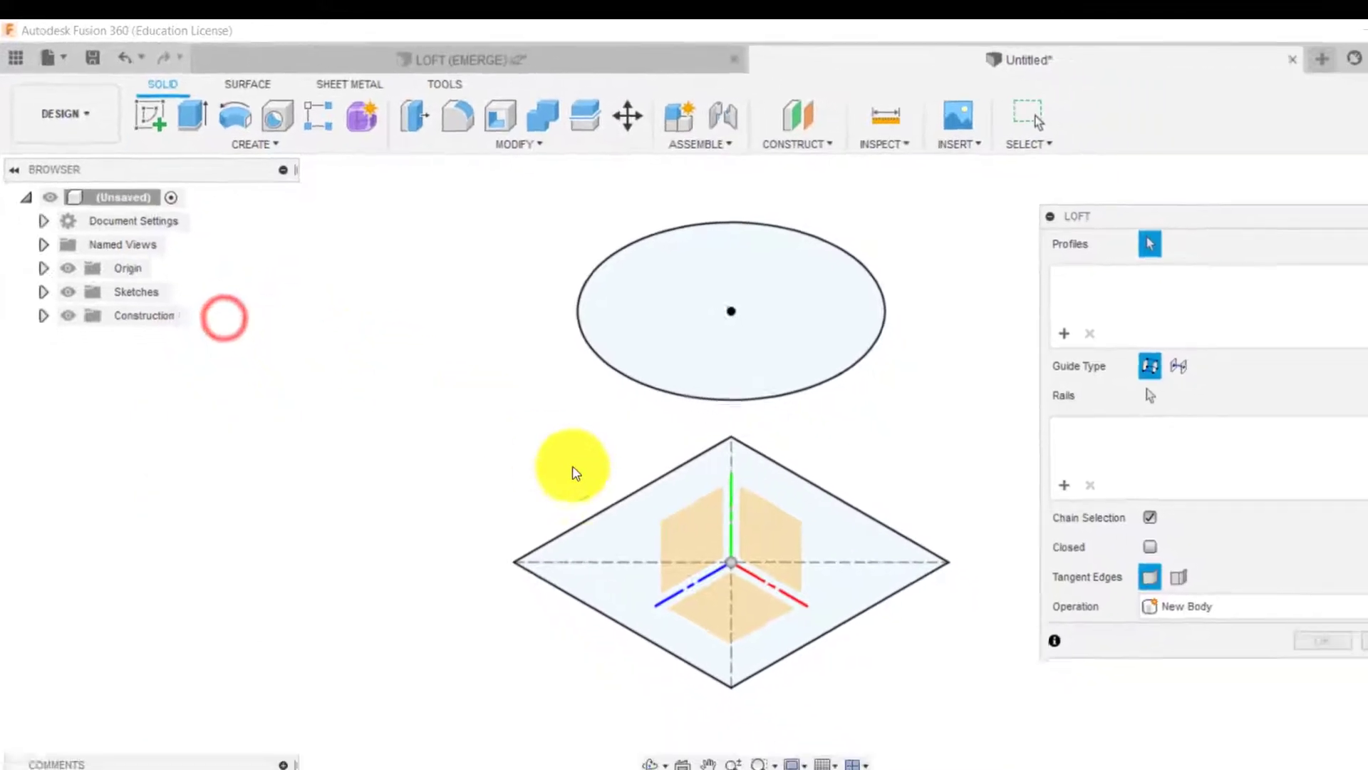
click(669, 593)
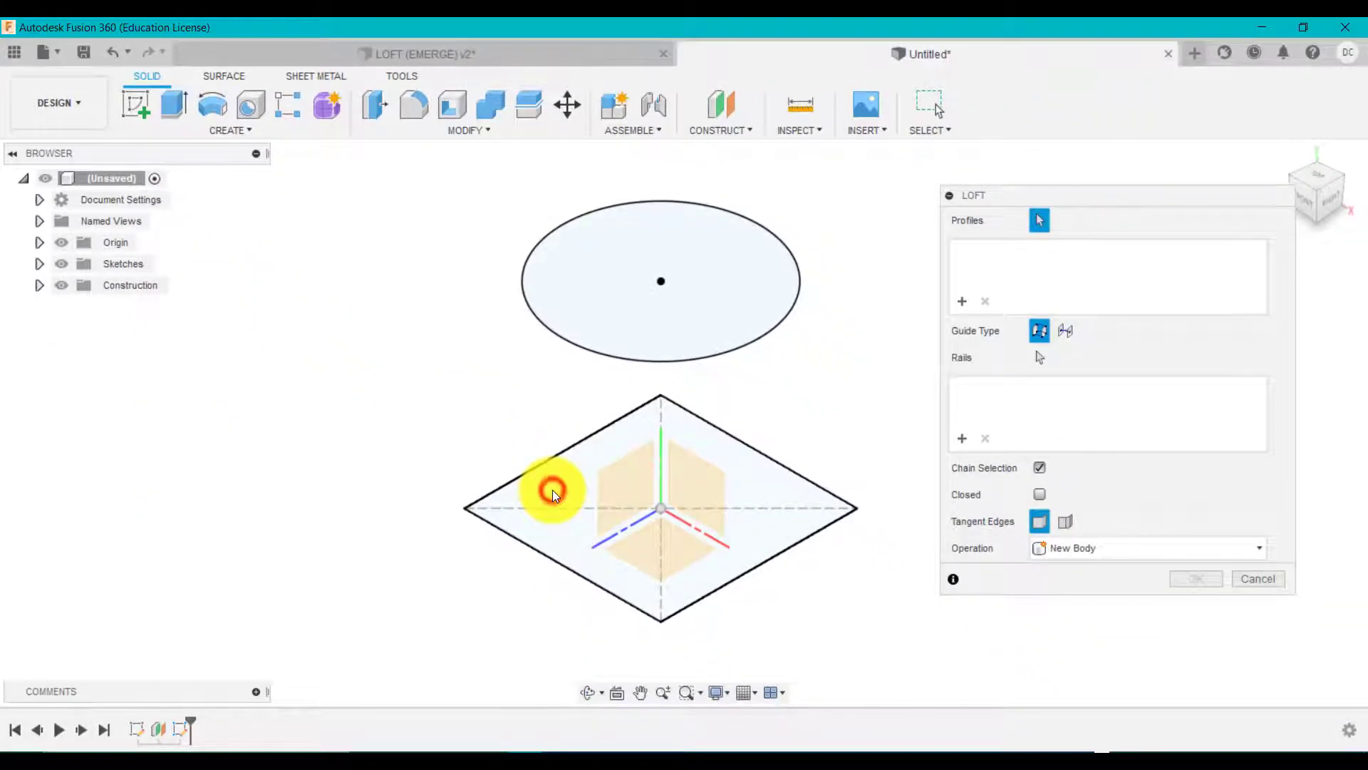
click(553, 490)
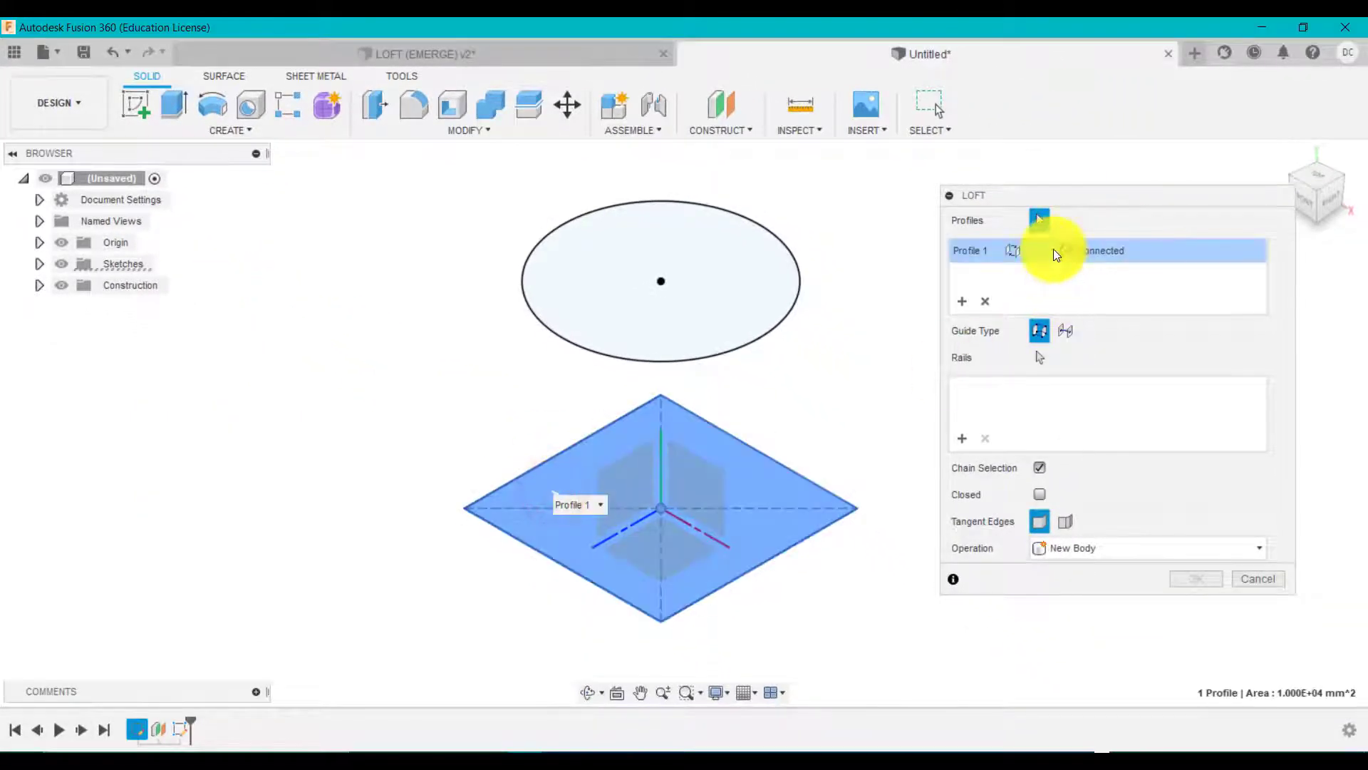
click(794, 267)
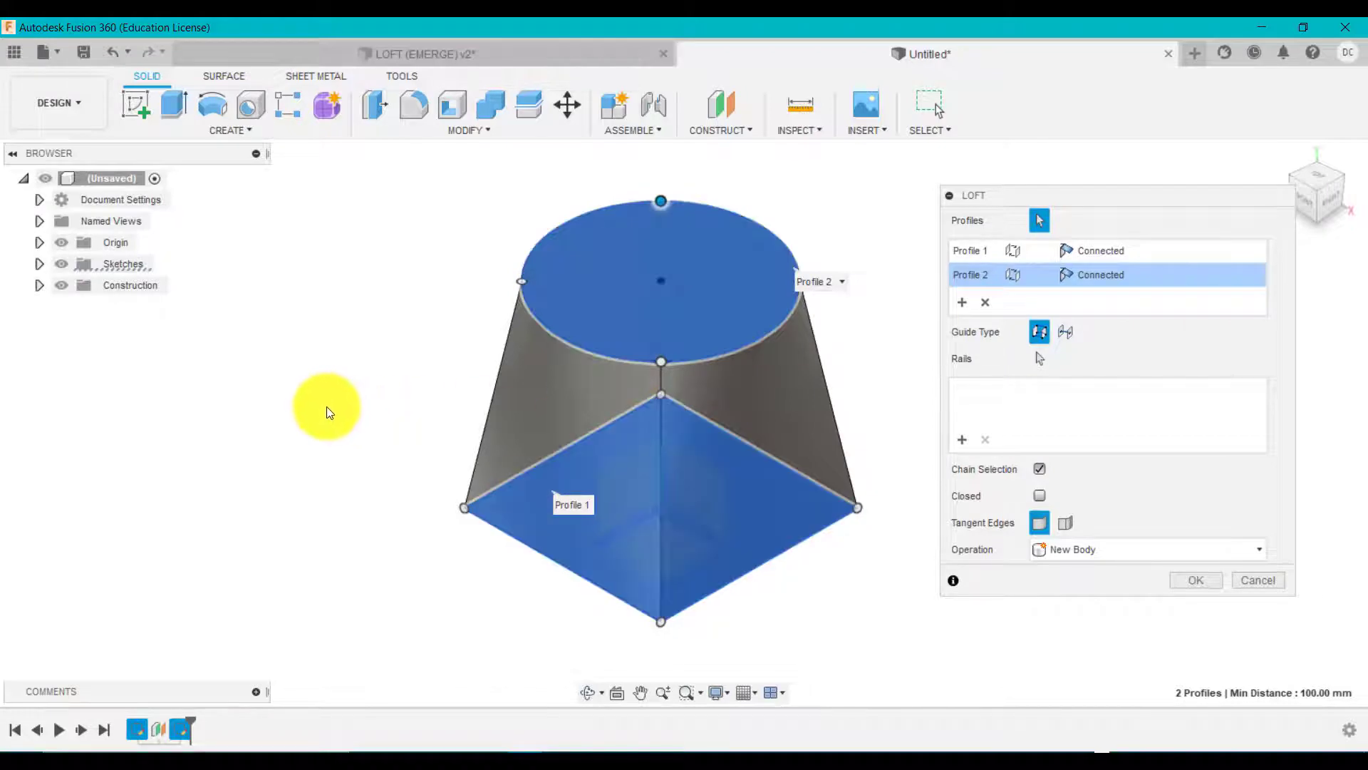
mouse_move(326, 406)
shift+middle_down()
mouse_move(471, 400)
mouse_move(321, 397)
mouse_move(312, 348)
mouse_move(330, 397)
shift+middle_up()
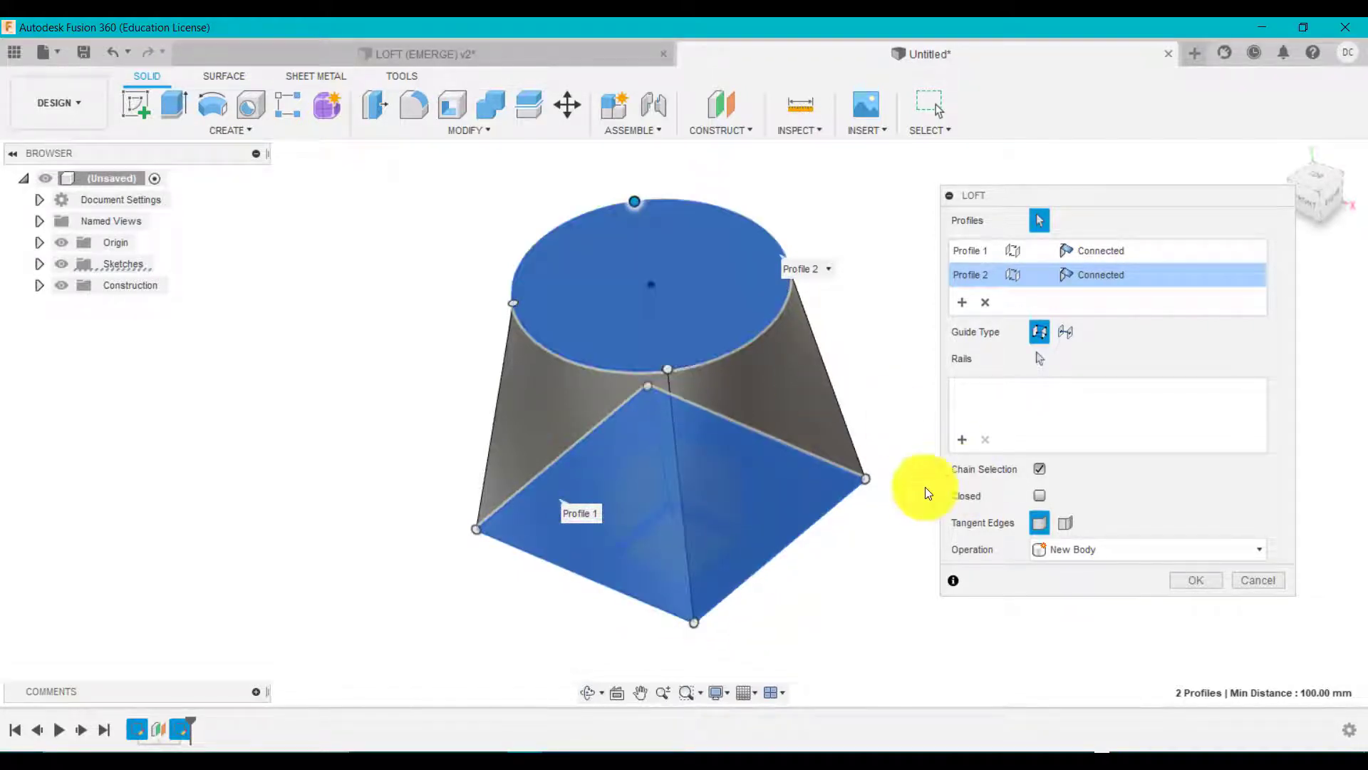
click(1197, 580)
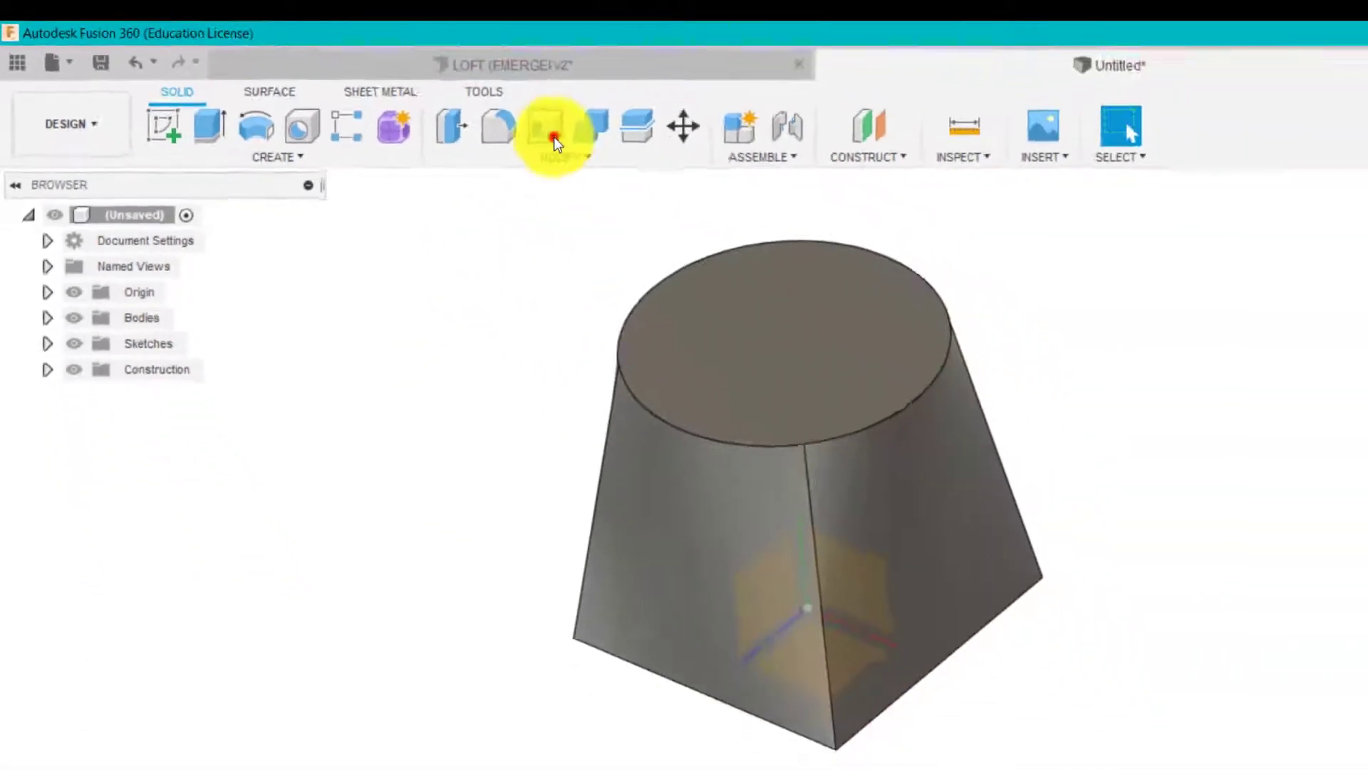
Shell the lofted body through its circular top face with an inside thickness of 10 mm
click(846, 195)
click(1219, 508)
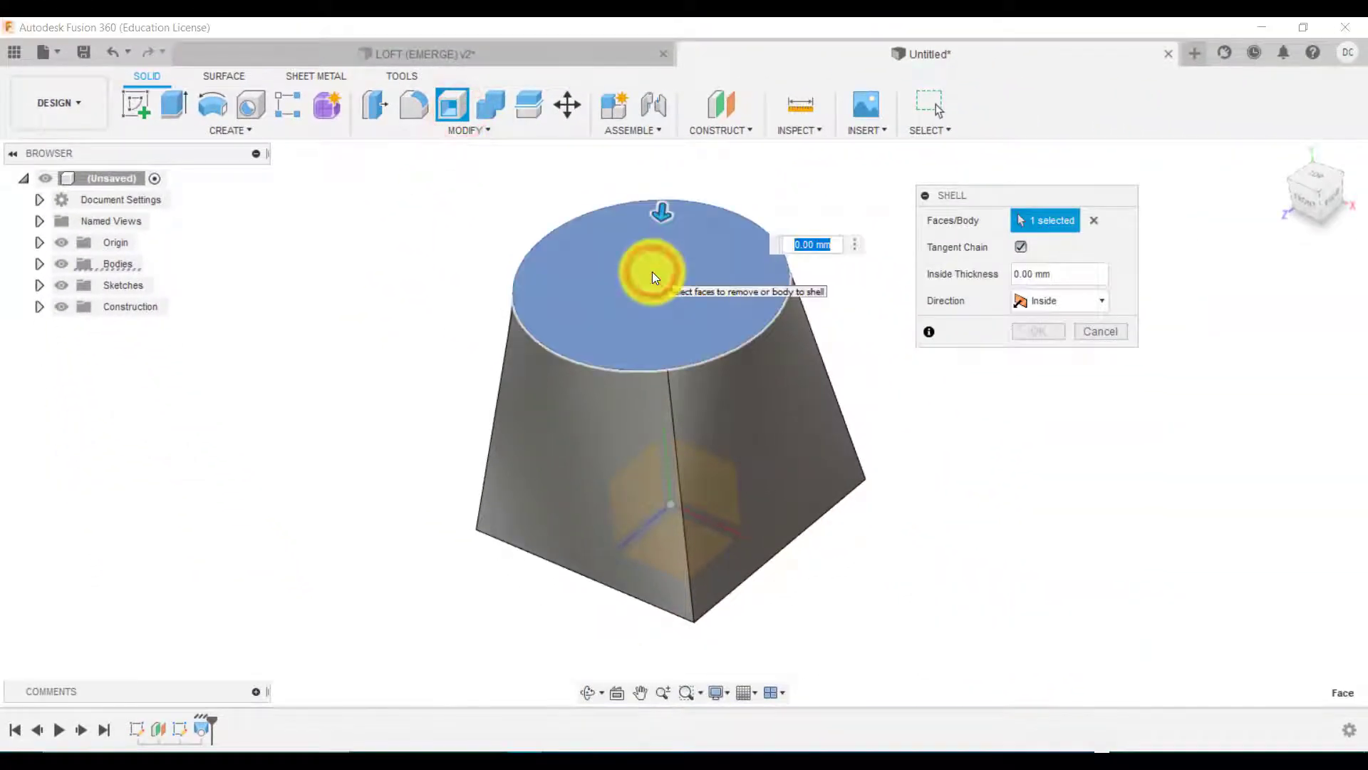
text(10)
click(1054, 340)
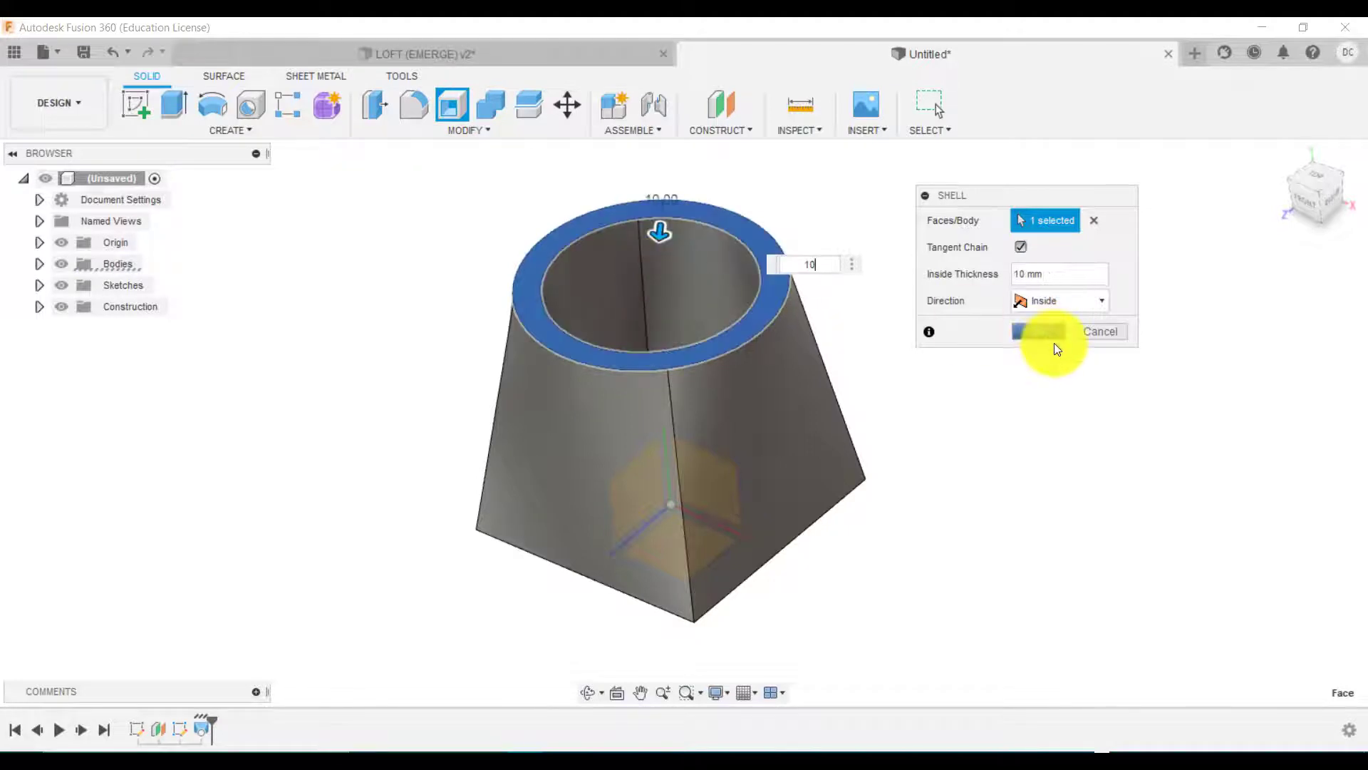
mouse_move(1017, 283)
shift+middle_down()
mouse_move(1038, 449)
mouse_move(1020, 257)
mouse_move(1021, 285)
shift+middle_up()
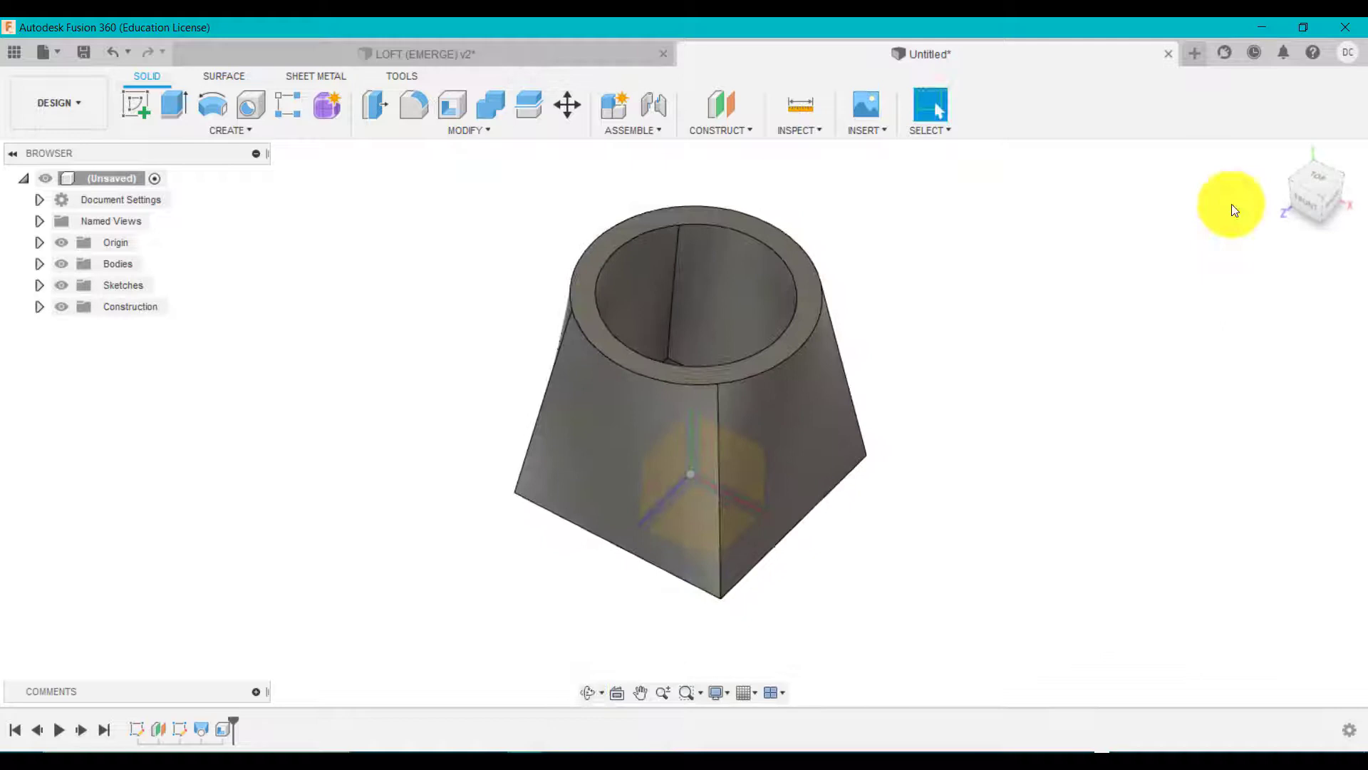
Hide the origin and the construction plane so that only the shelled body is displayed
click(1288, 161)
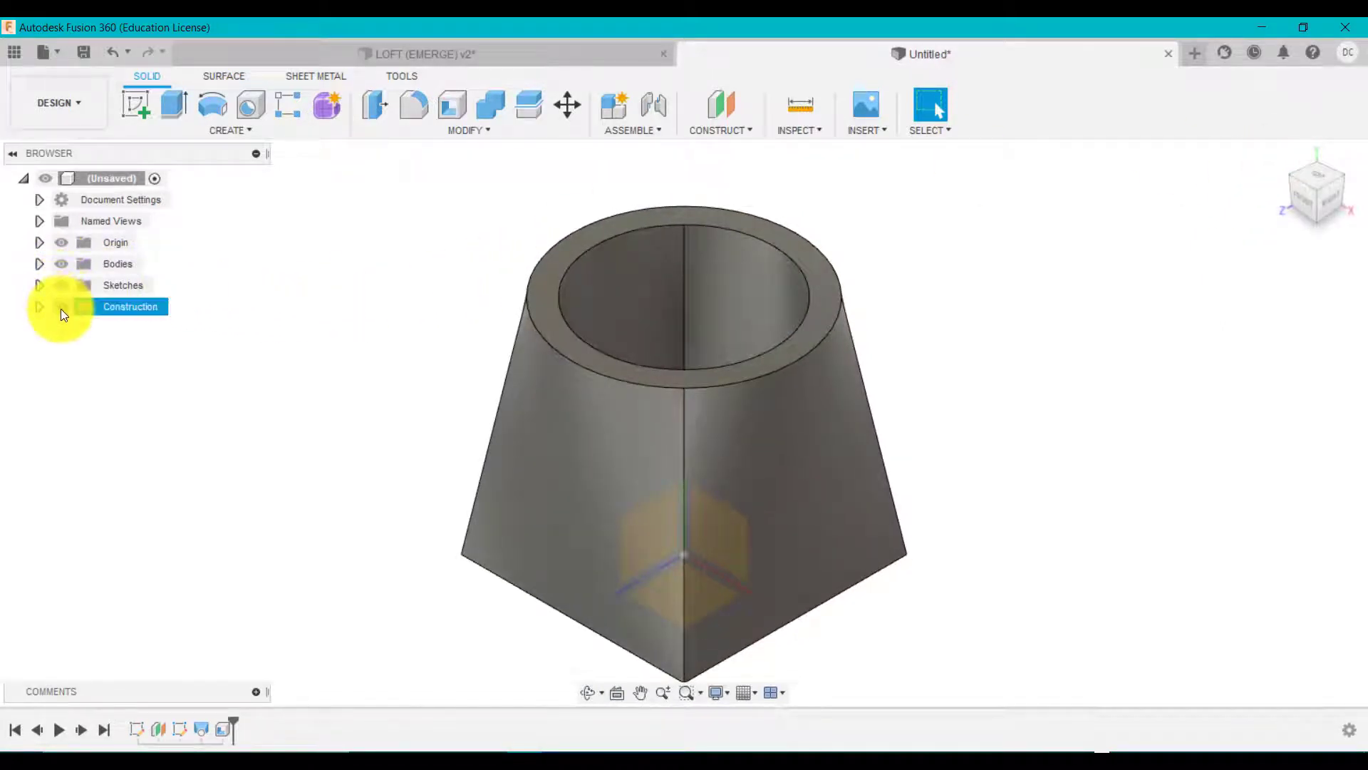
click(61, 261)
click(61, 260)
click(63, 243)
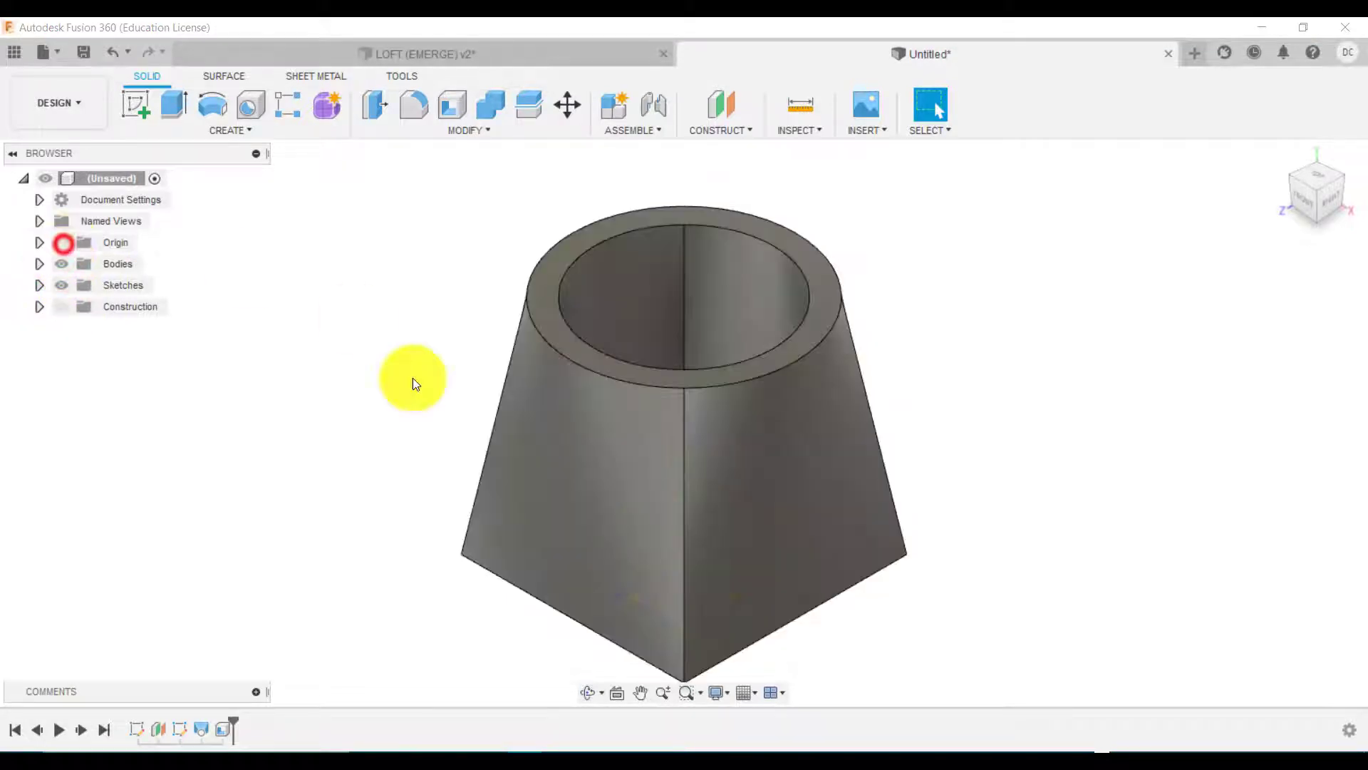
scroll(429, 430, down, 2)
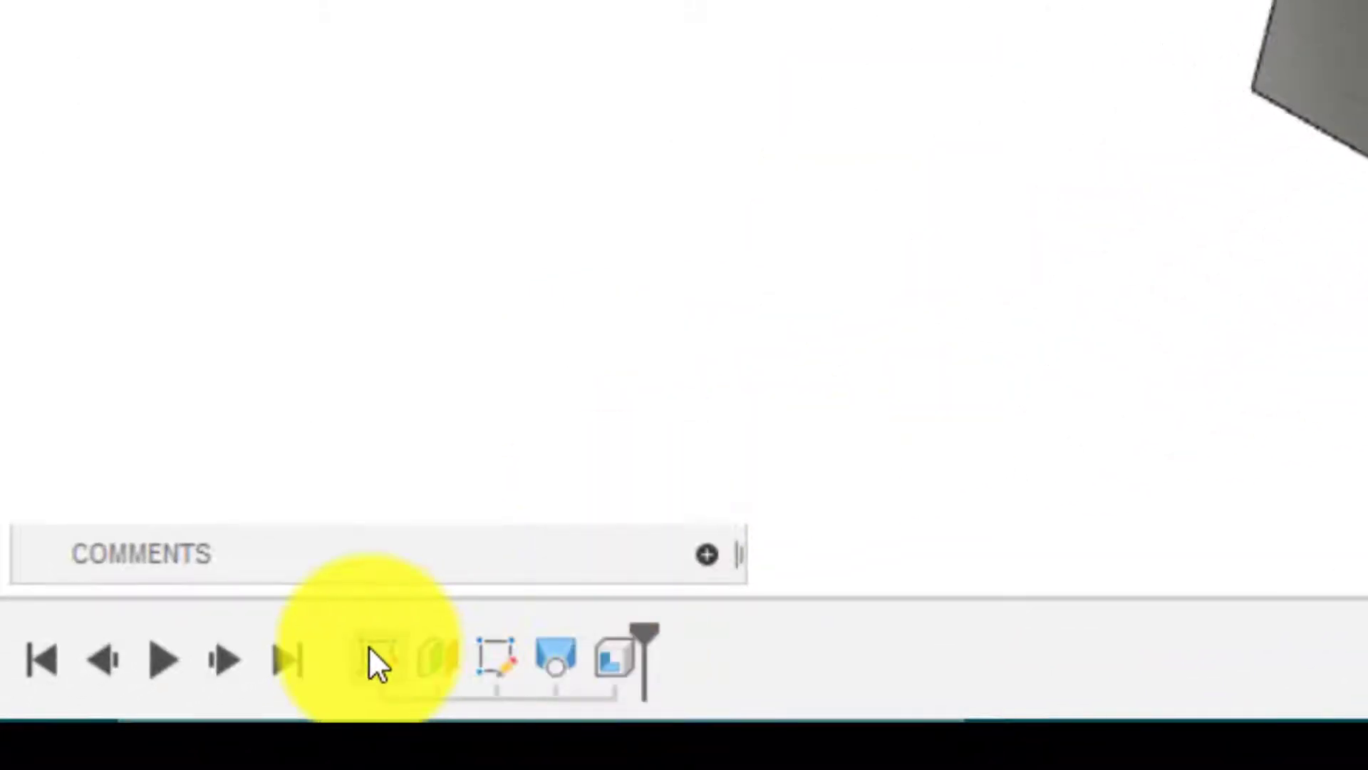
Edit the base square's sketch, set its horizontal dimension to 150 mm and finish the sketch
right_click(370, 660)
click(581, 164)
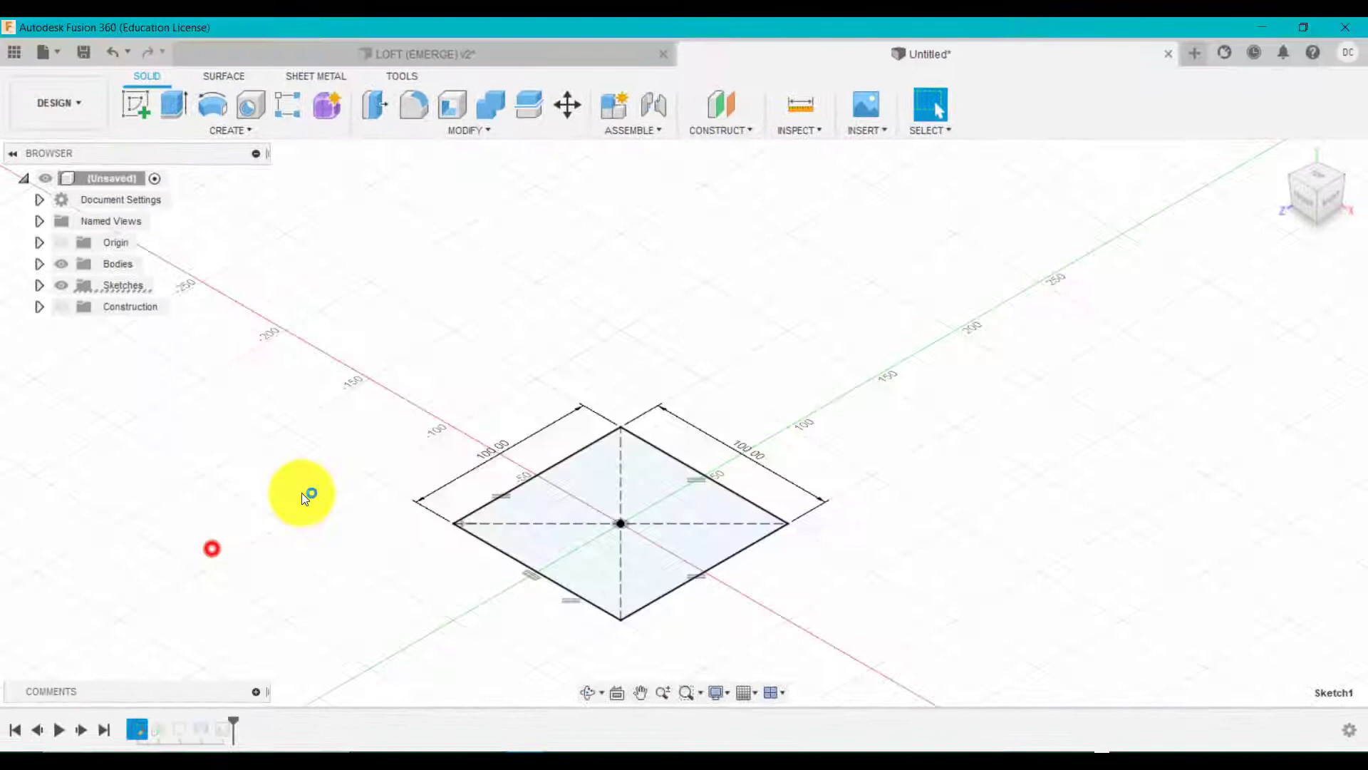
double_click(644, 290)
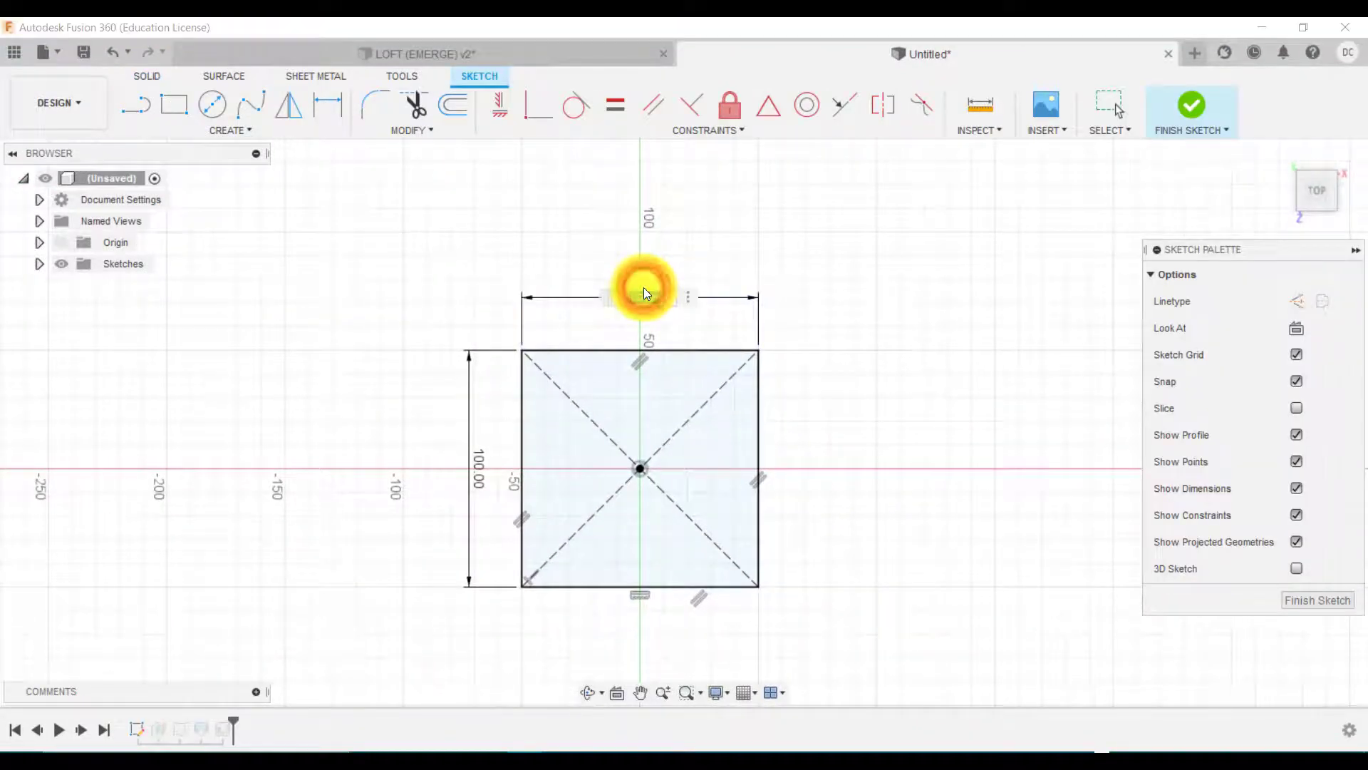
key(Return)
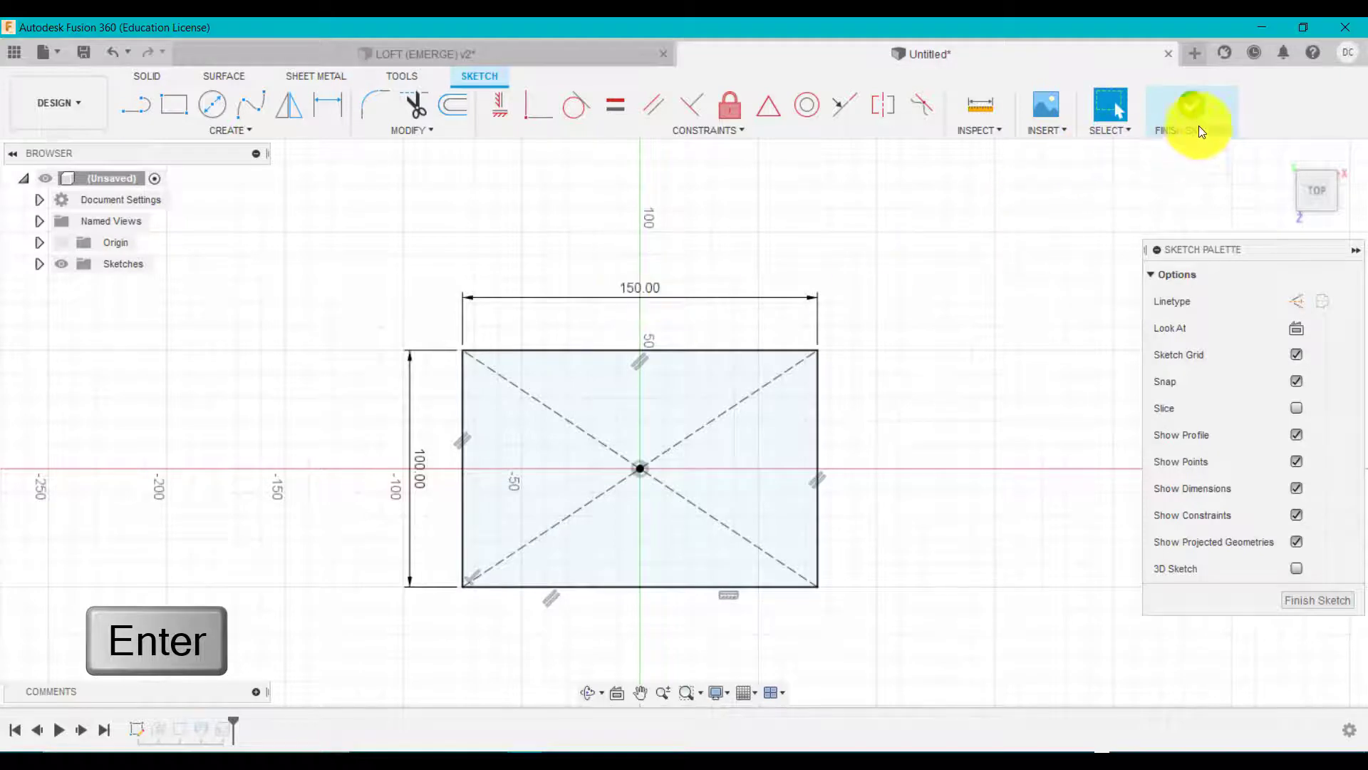
click(1191, 105)
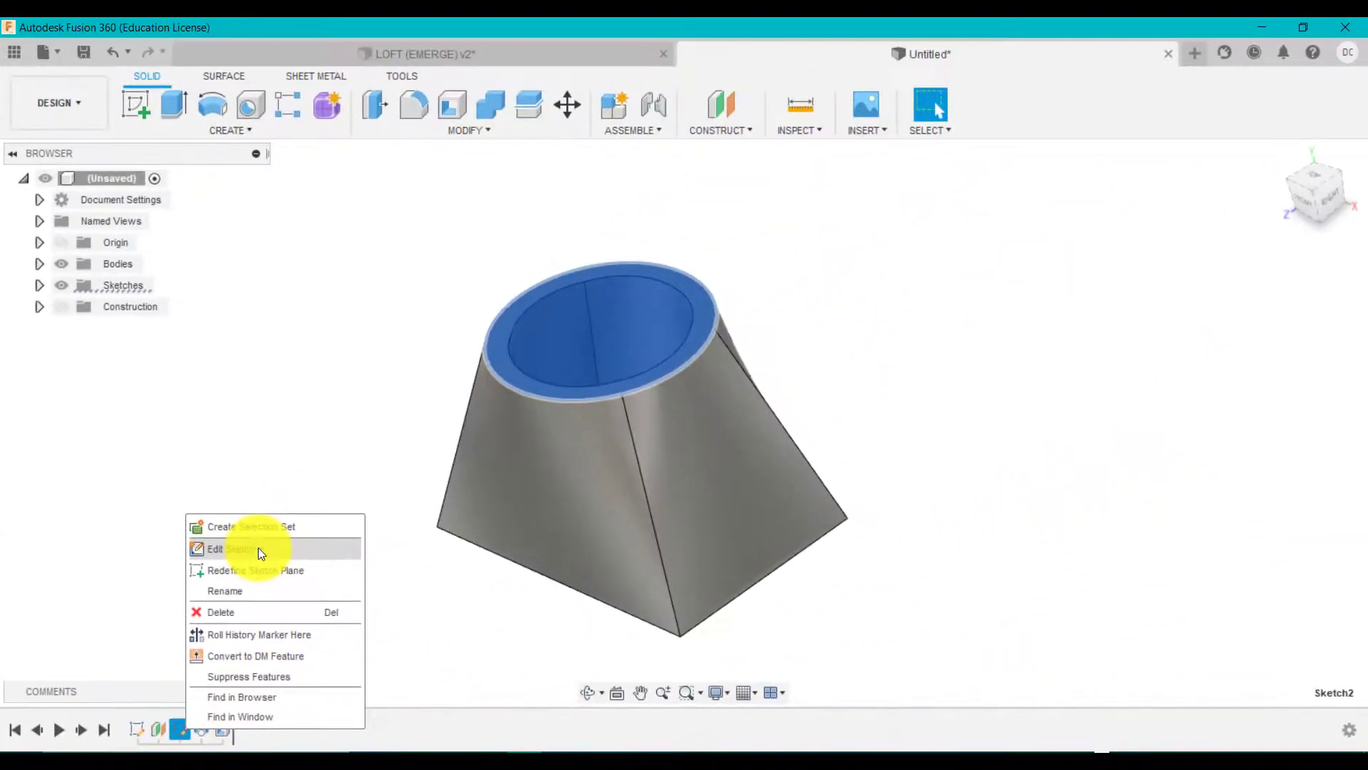
Edit the circle's sketch on the offset plane, reduce the circle's diameter and finish the sketch
click(258, 547)
click(702, 503)
key(Return)
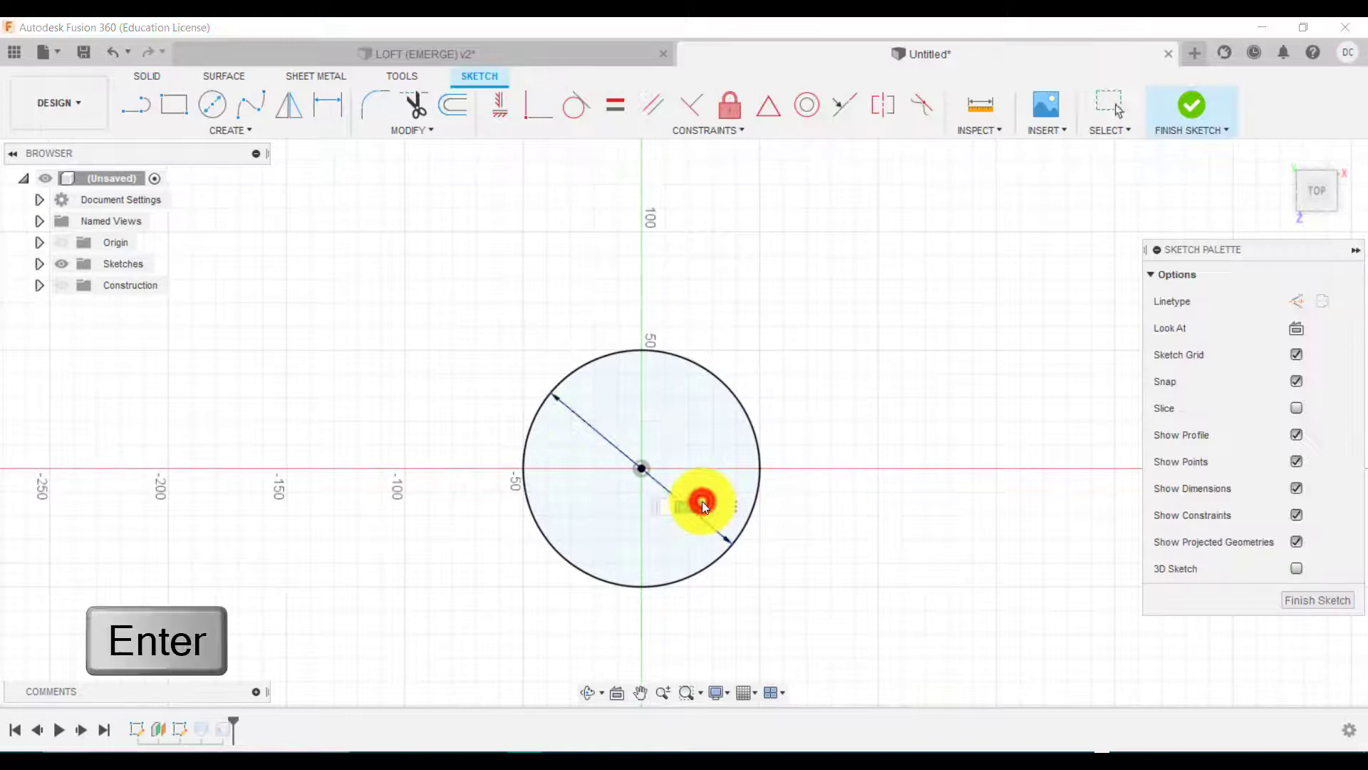
click(1200, 128)
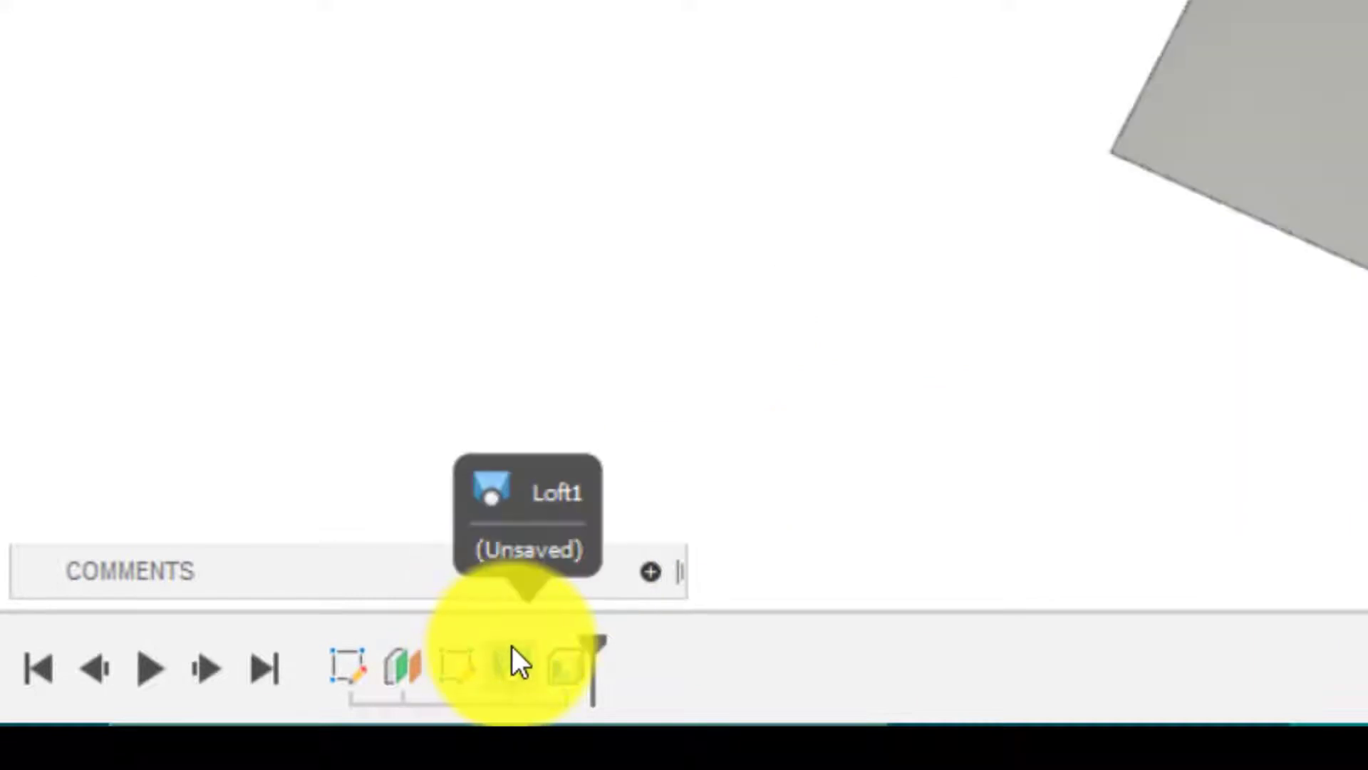
Edit the offset plane feature and raise the plane farther above the XZ plane
right_click(413, 669)
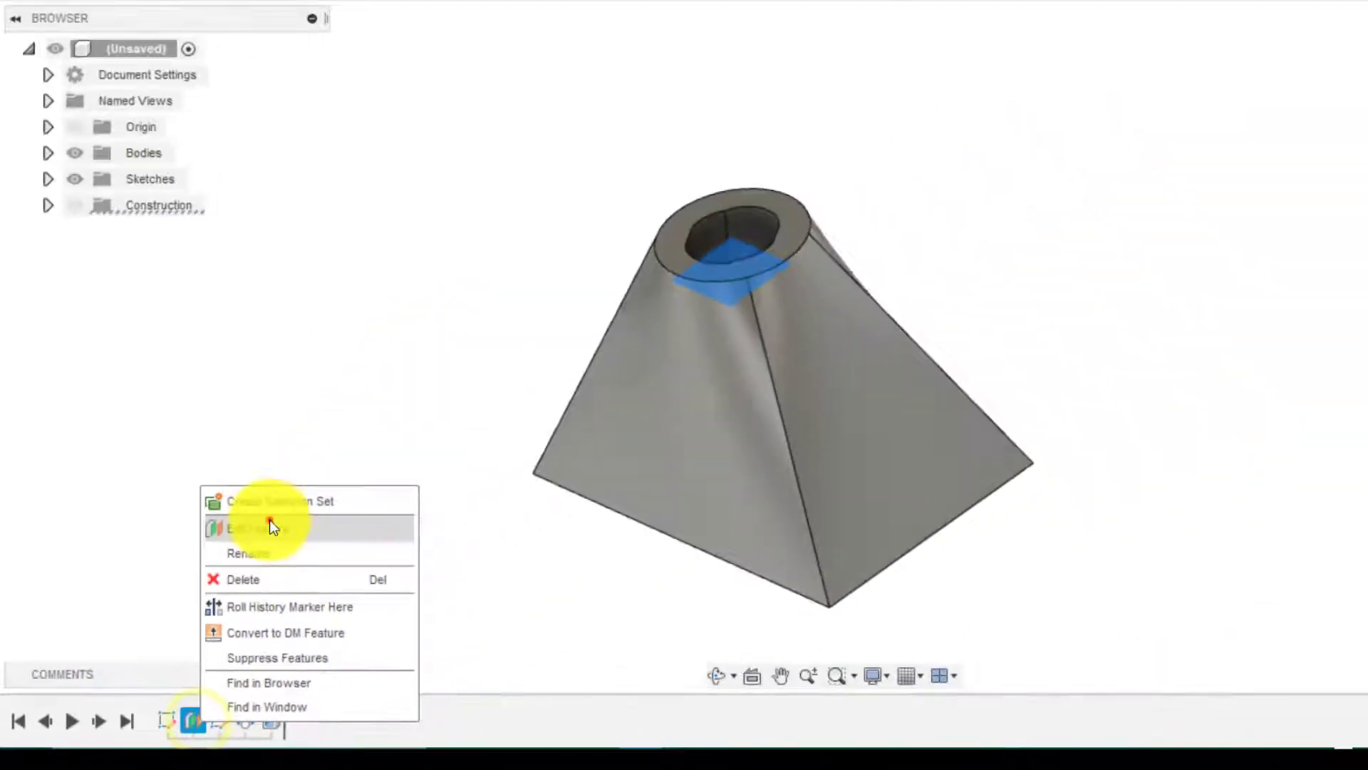
click(271, 528)
drag(598, 322, 571, 201)
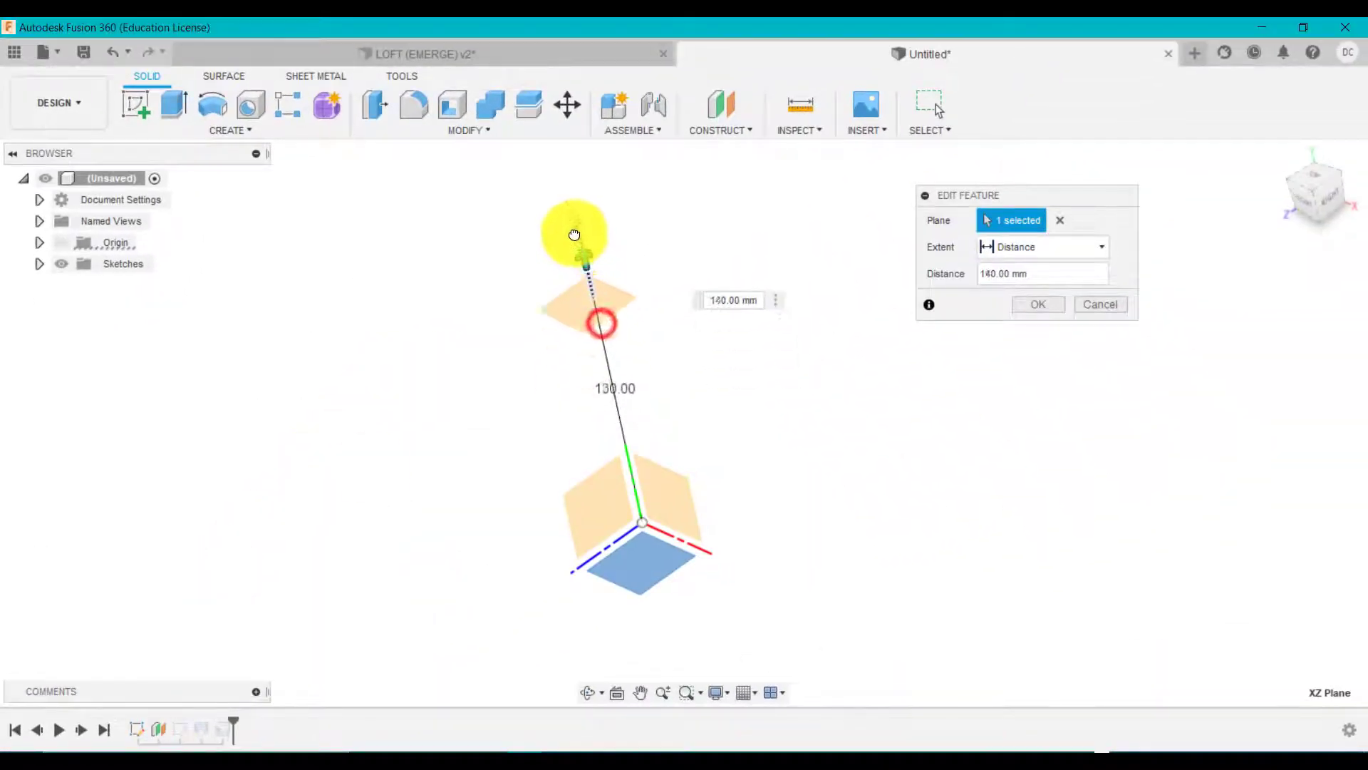
click(1024, 309)
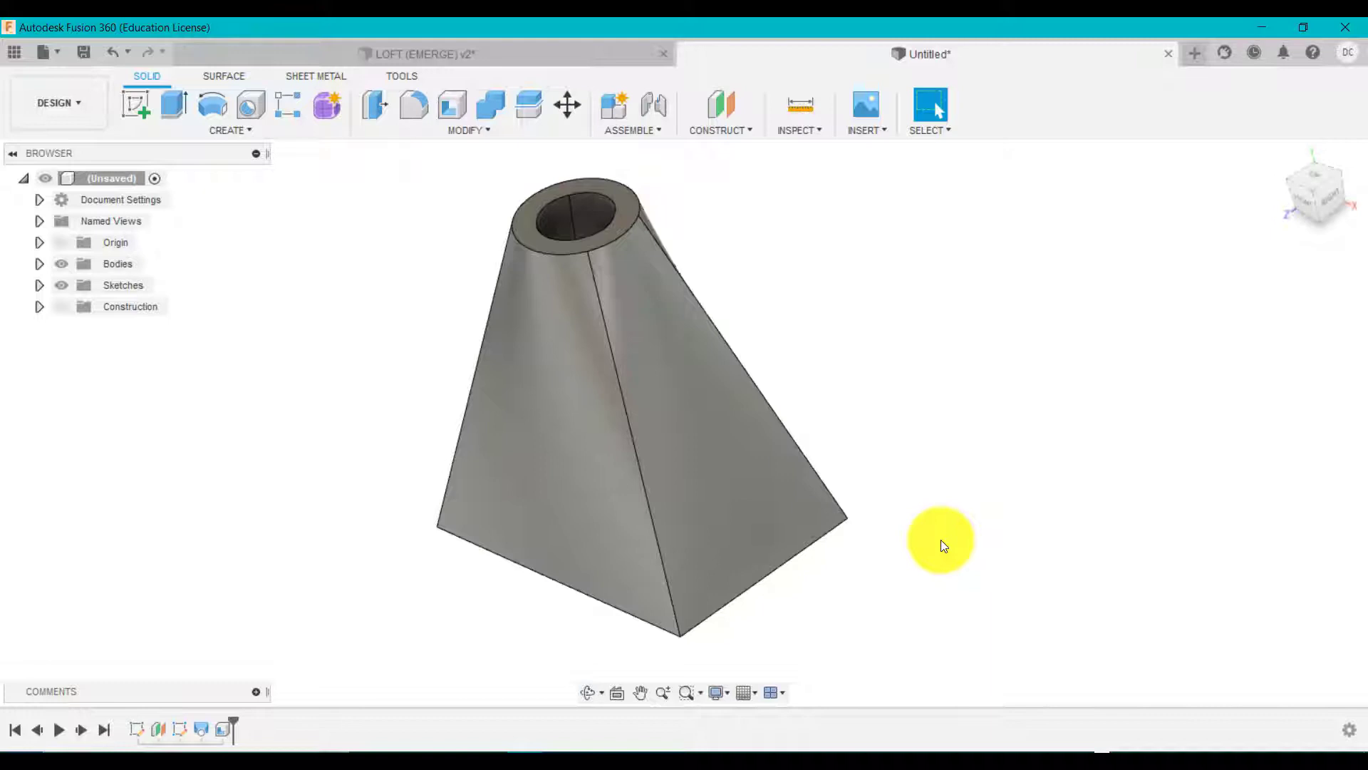
Undo the changes to the offset plane, the circle's diameter and the base rectangle's width
key(ctrl+z)
key(ctrl+z)
key(ctrl+z)
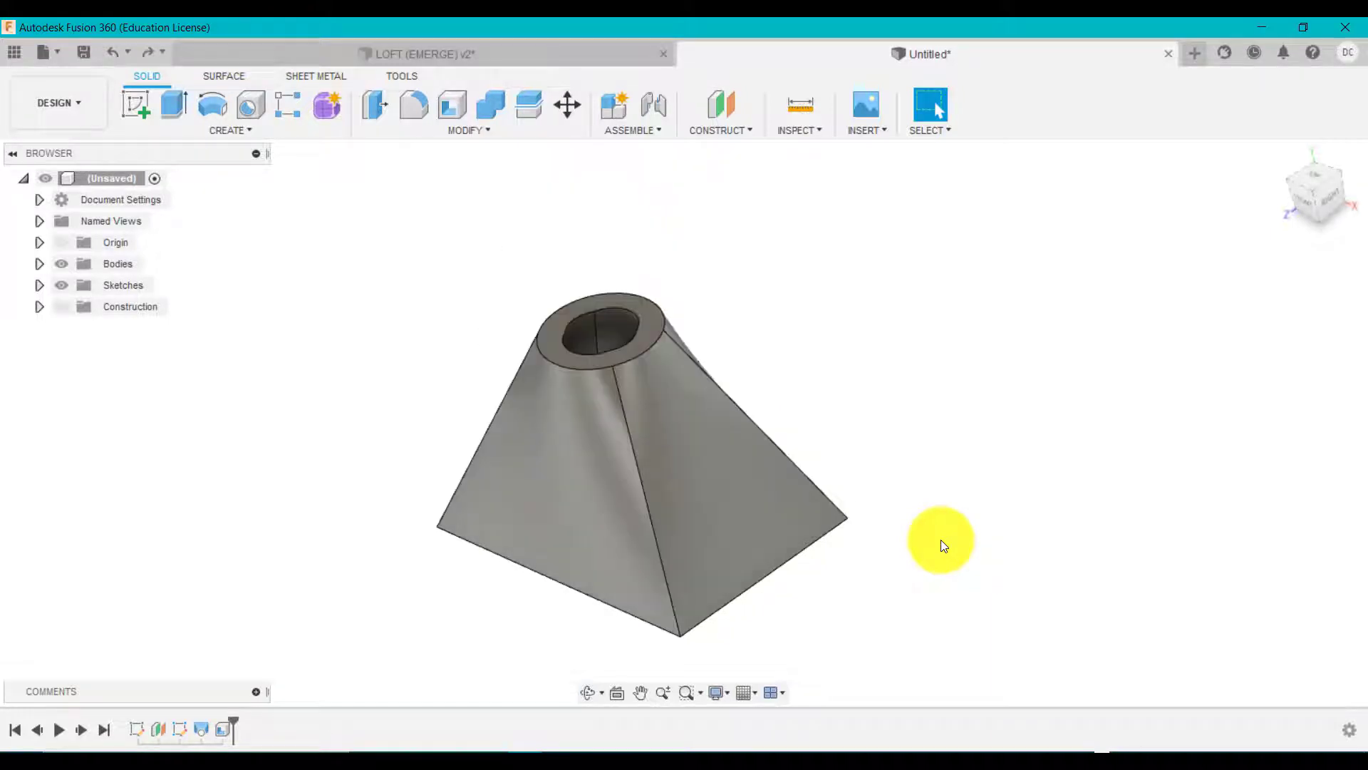
key(ctrl+z)
key(ctrl+z)
key(ctrl+z)
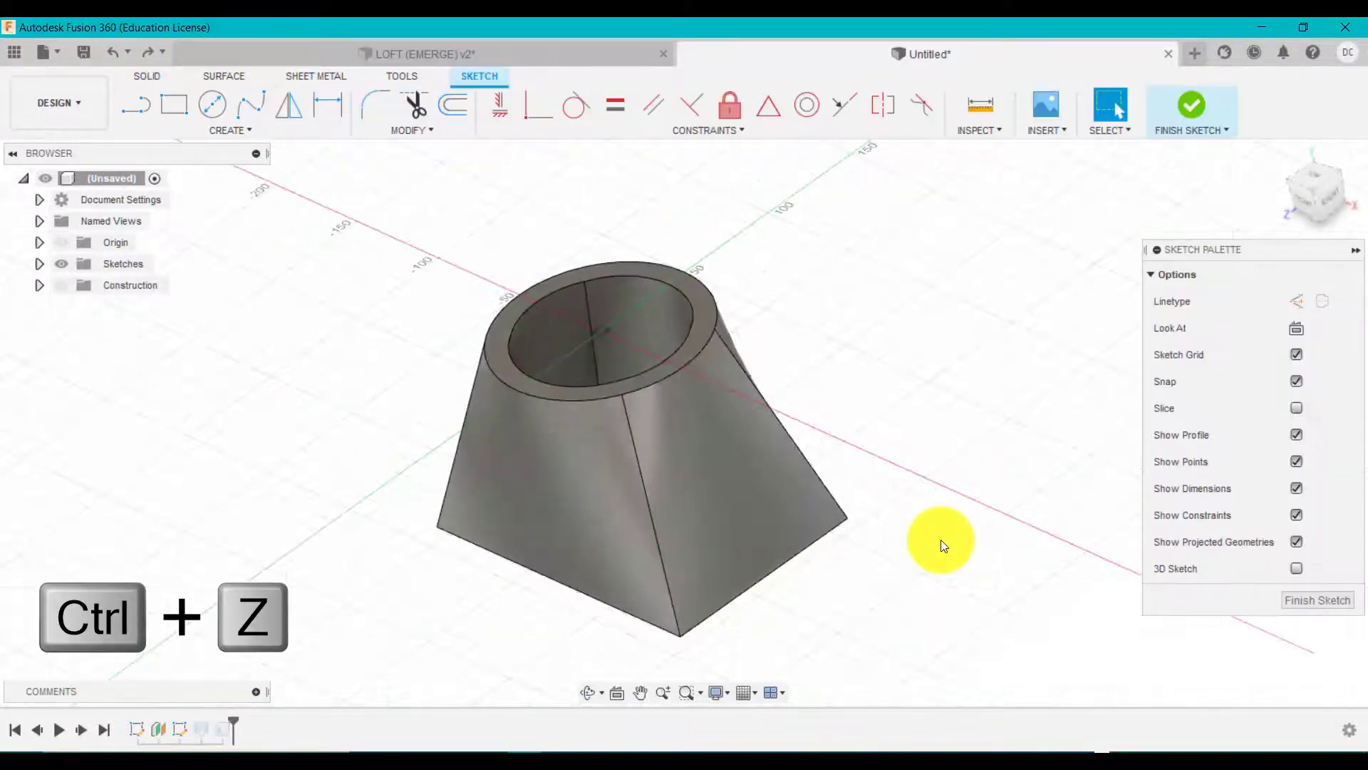
key(ctrl+z)
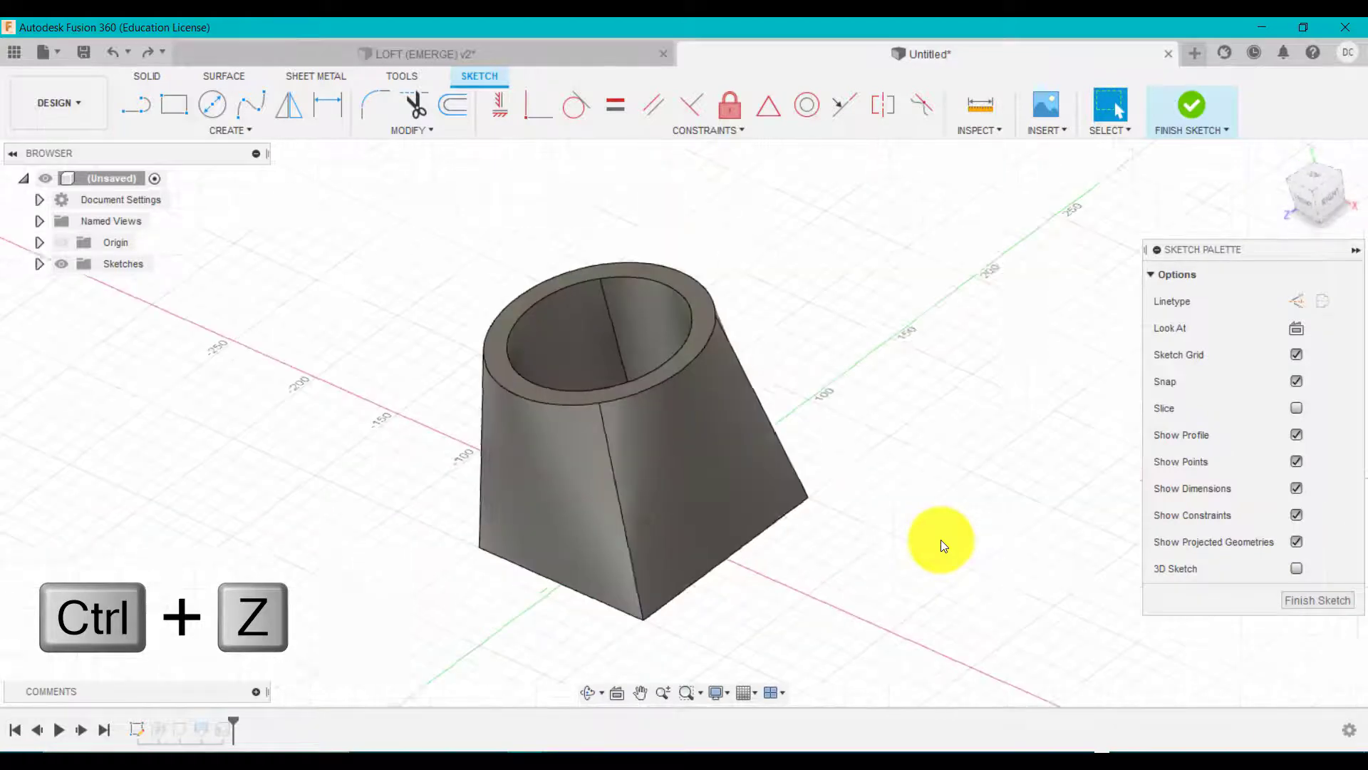
click(1284, 156)
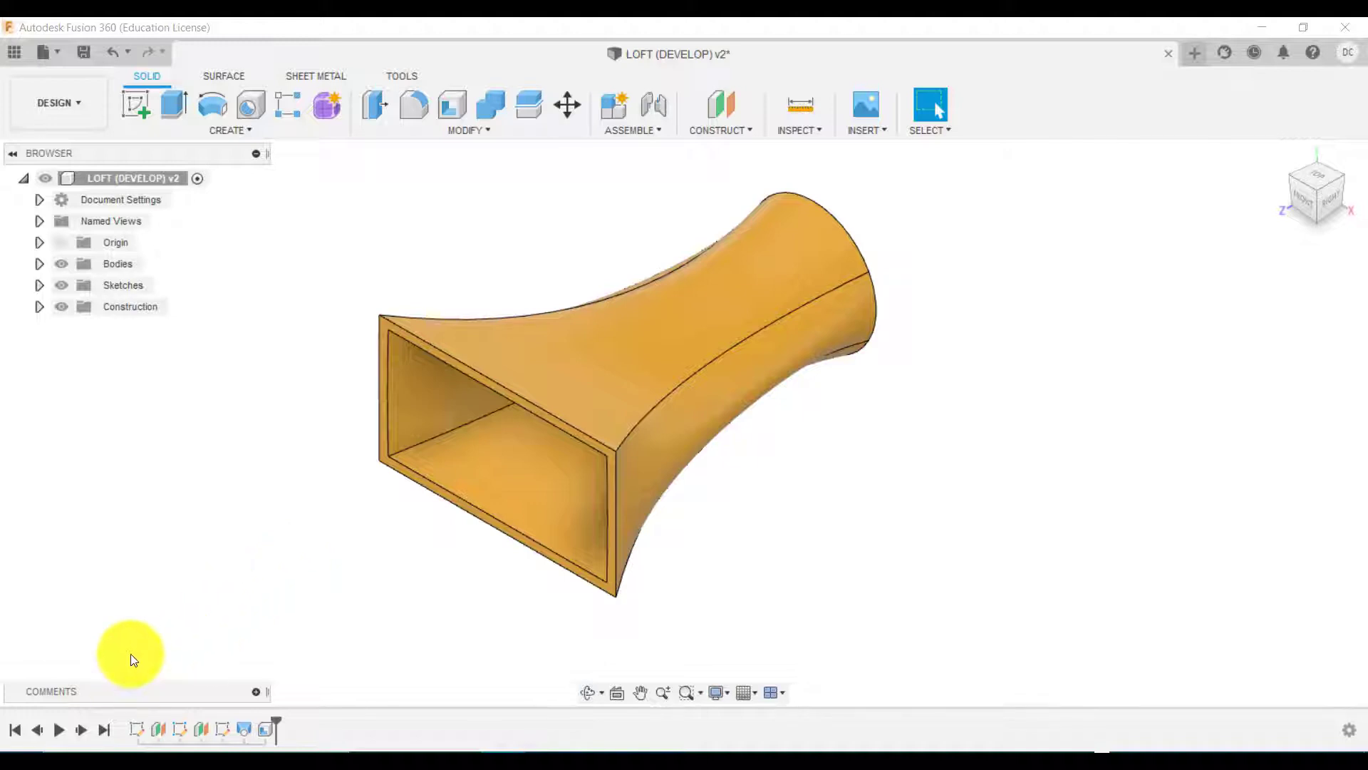
Play back the timeline of the LOFT (DEVELOP) v2 model and examine its middle and end profile sketches
click(59, 729)
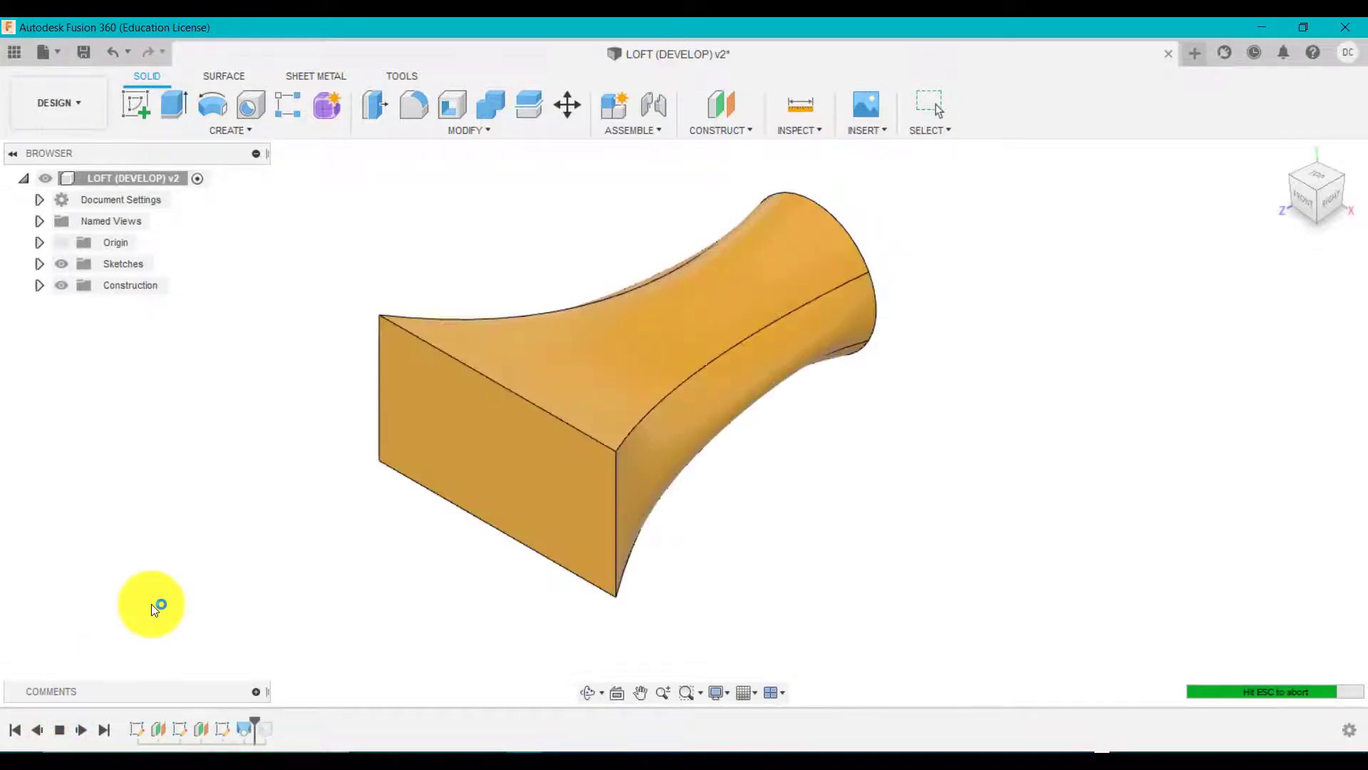
click(177, 729)
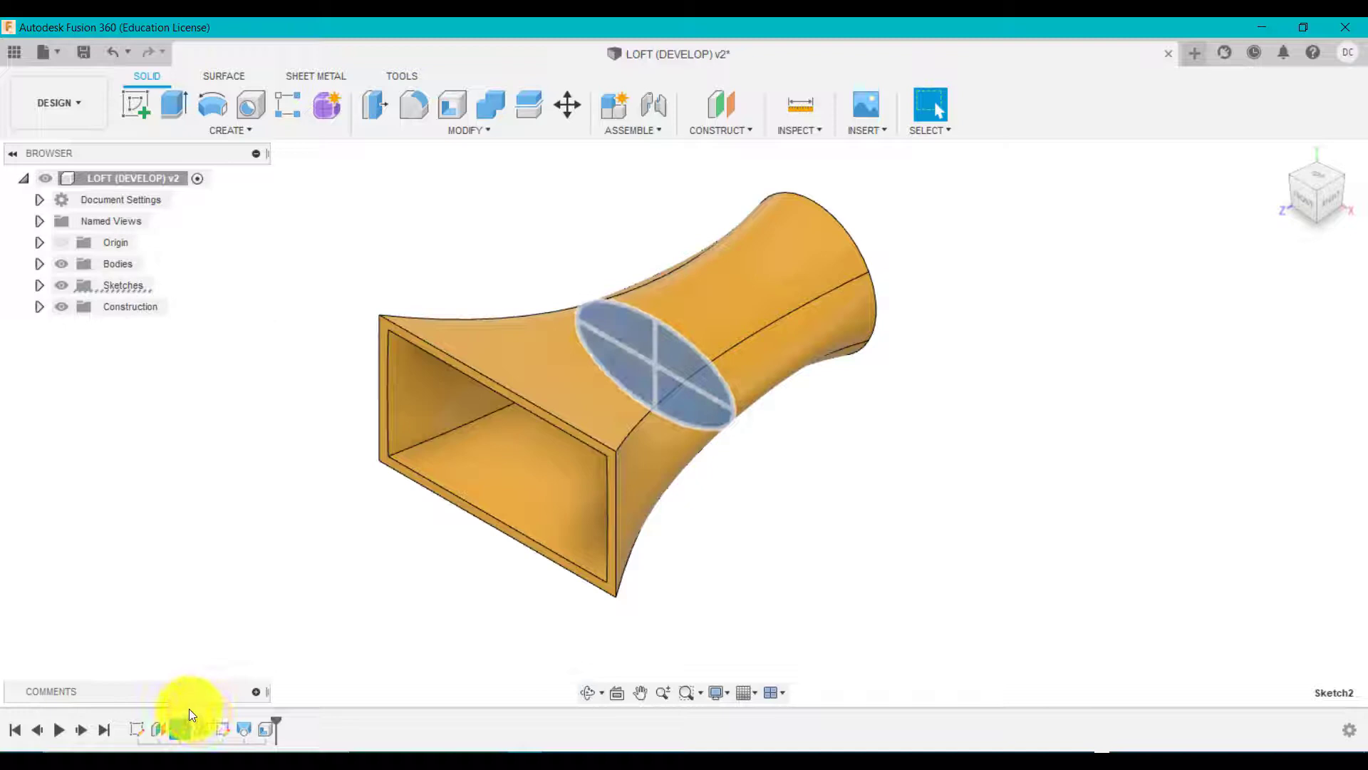
click(224, 726)
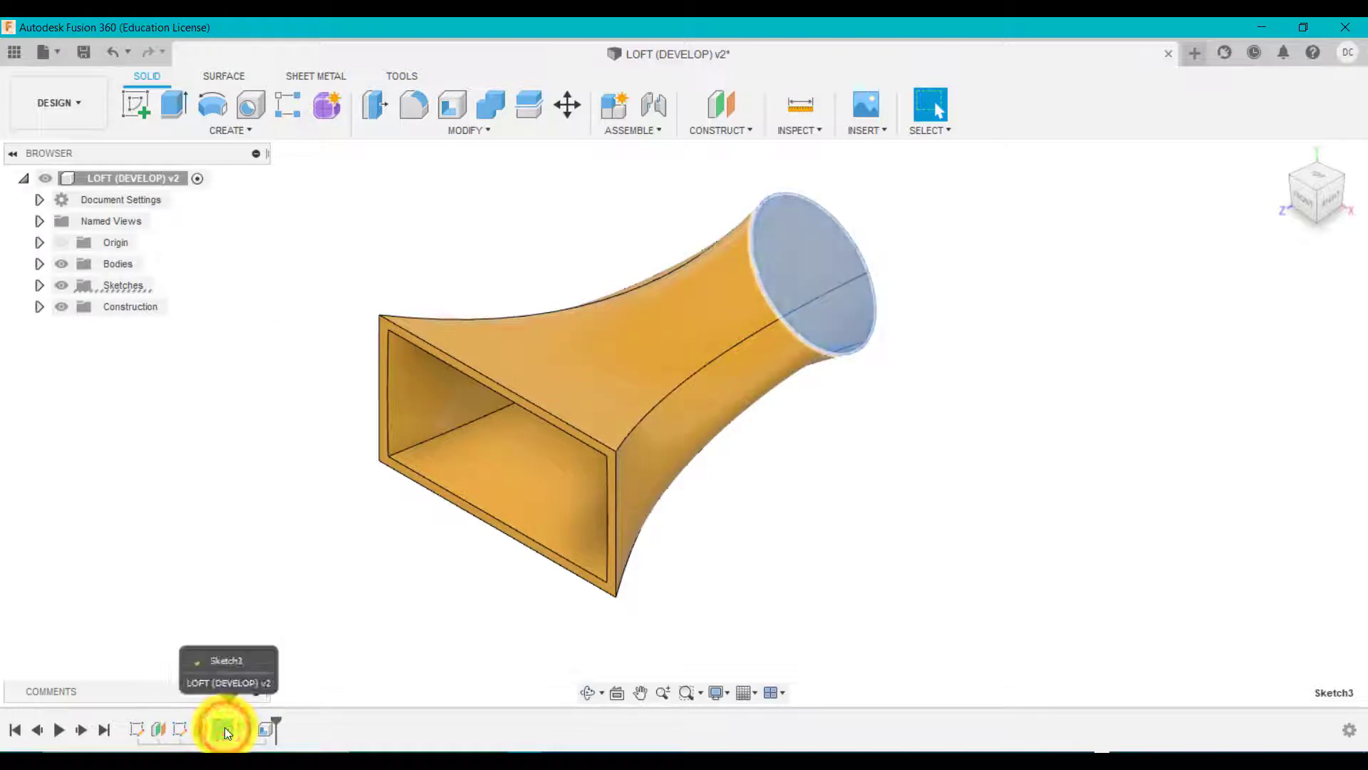
click(194, 565)
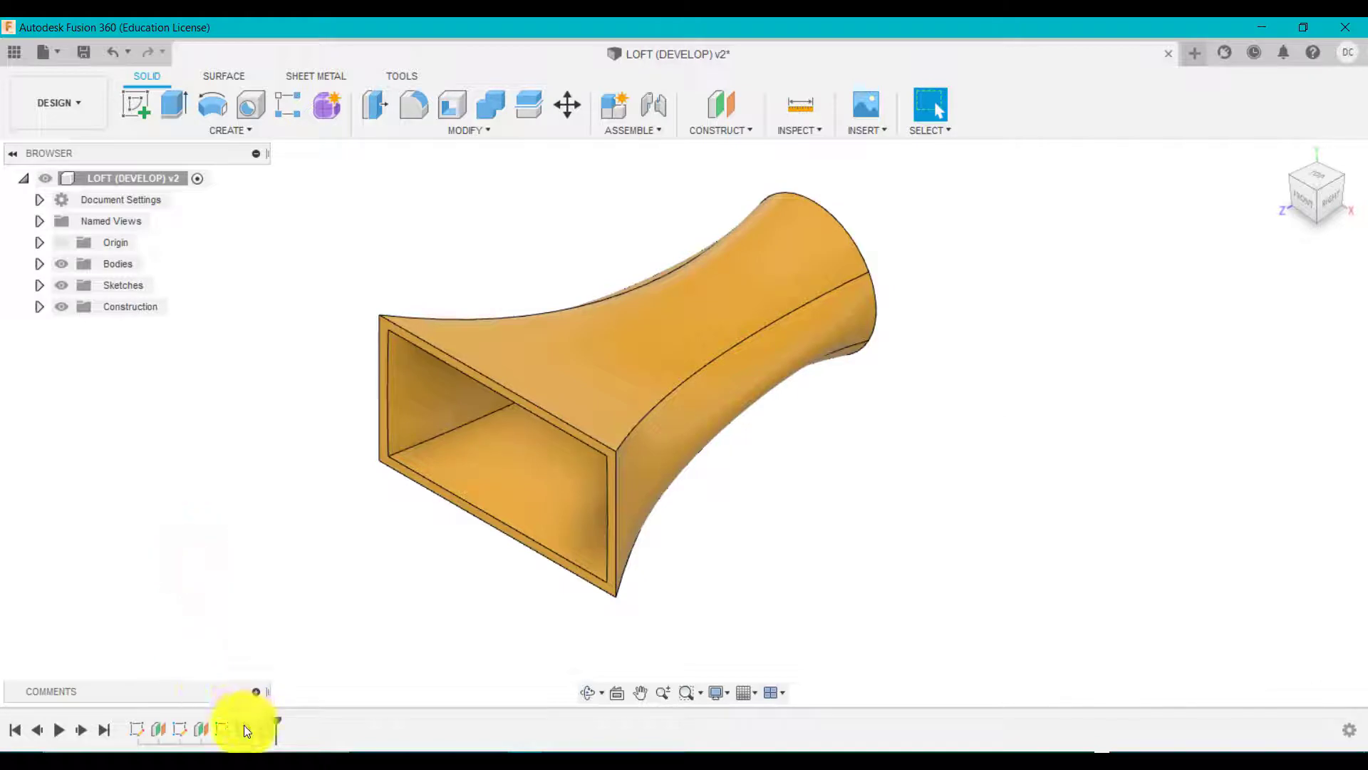
mouse_move(391, 562)
shift+middle_down()
mouse_move(406, 525)
mouse_move(510, 494)
mouse_move(417, 477)
mouse_move(409, 553)
shift+middle_up()
click(1281, 163)
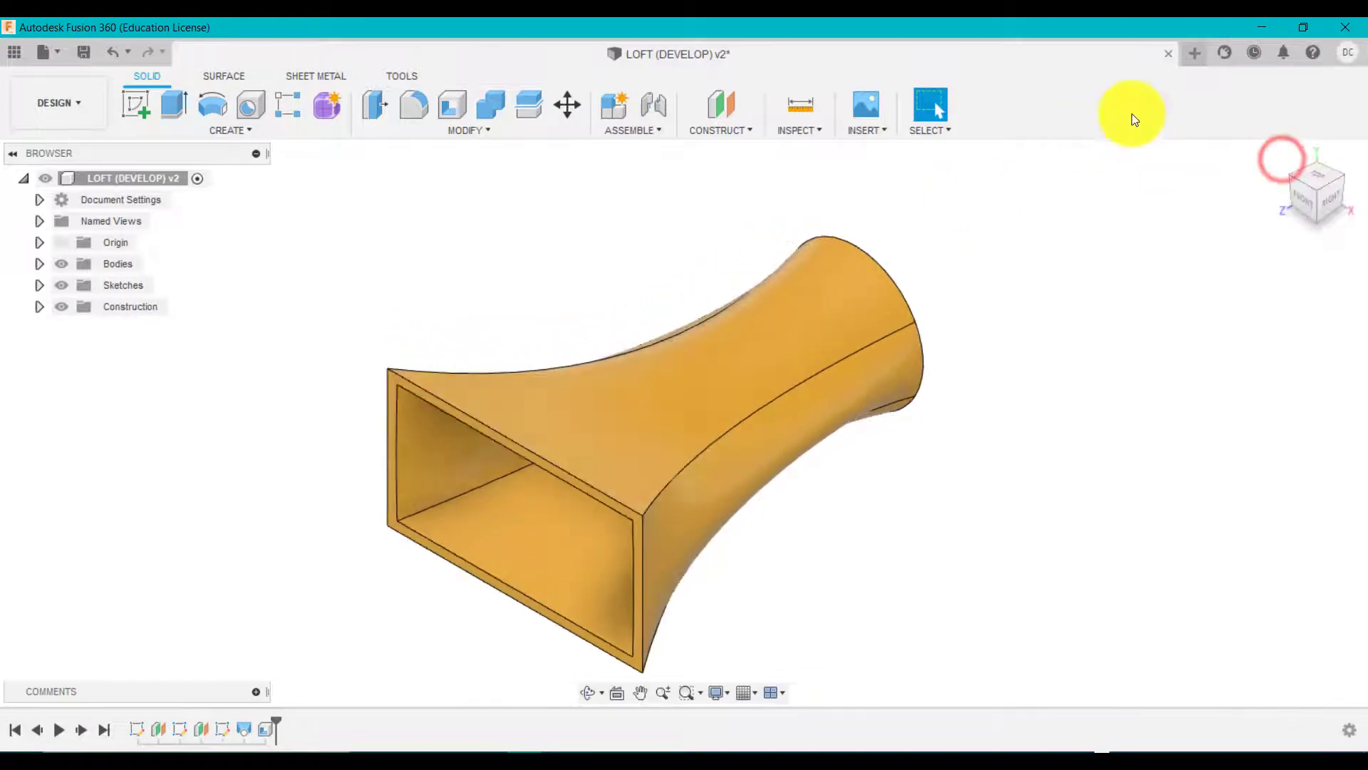
Open a new design with its origin displayed and start a sketch on the front XY plane
click(1196, 52)
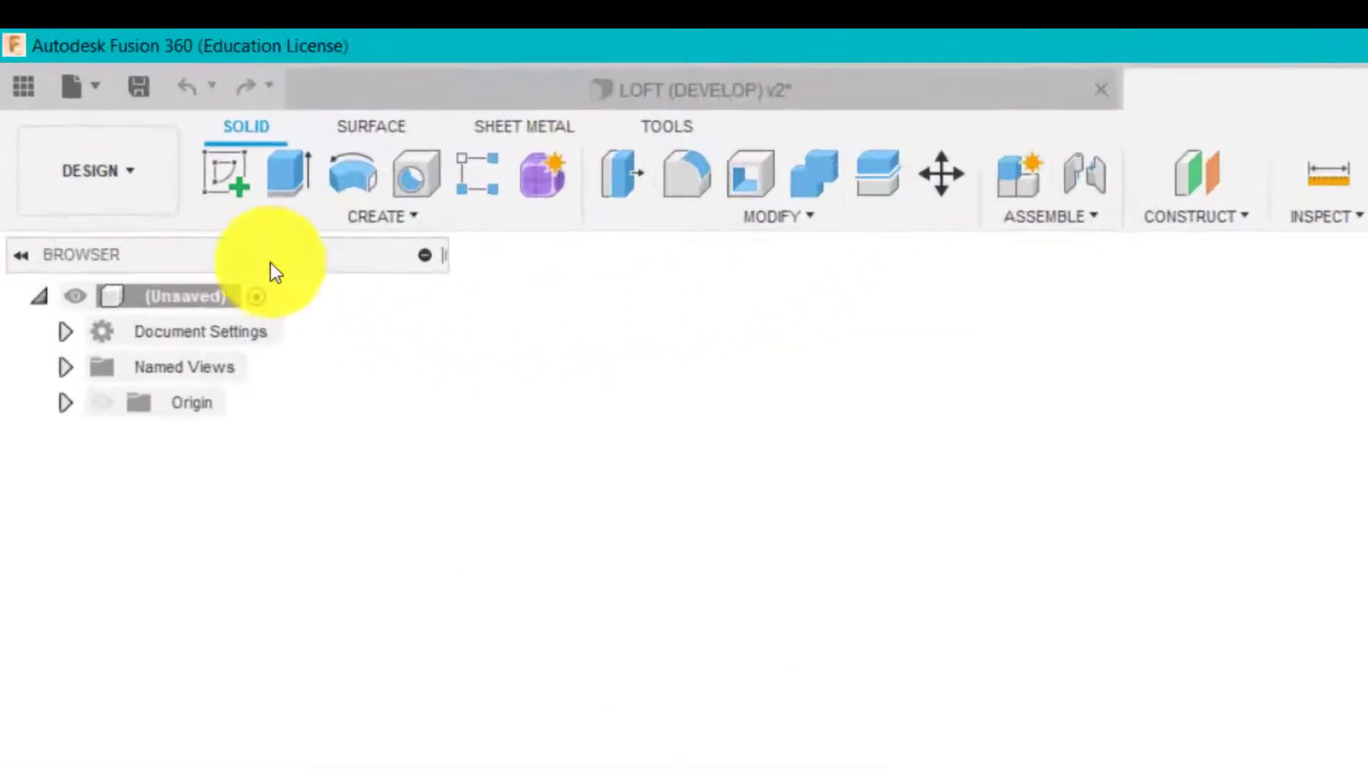
click(127, 499)
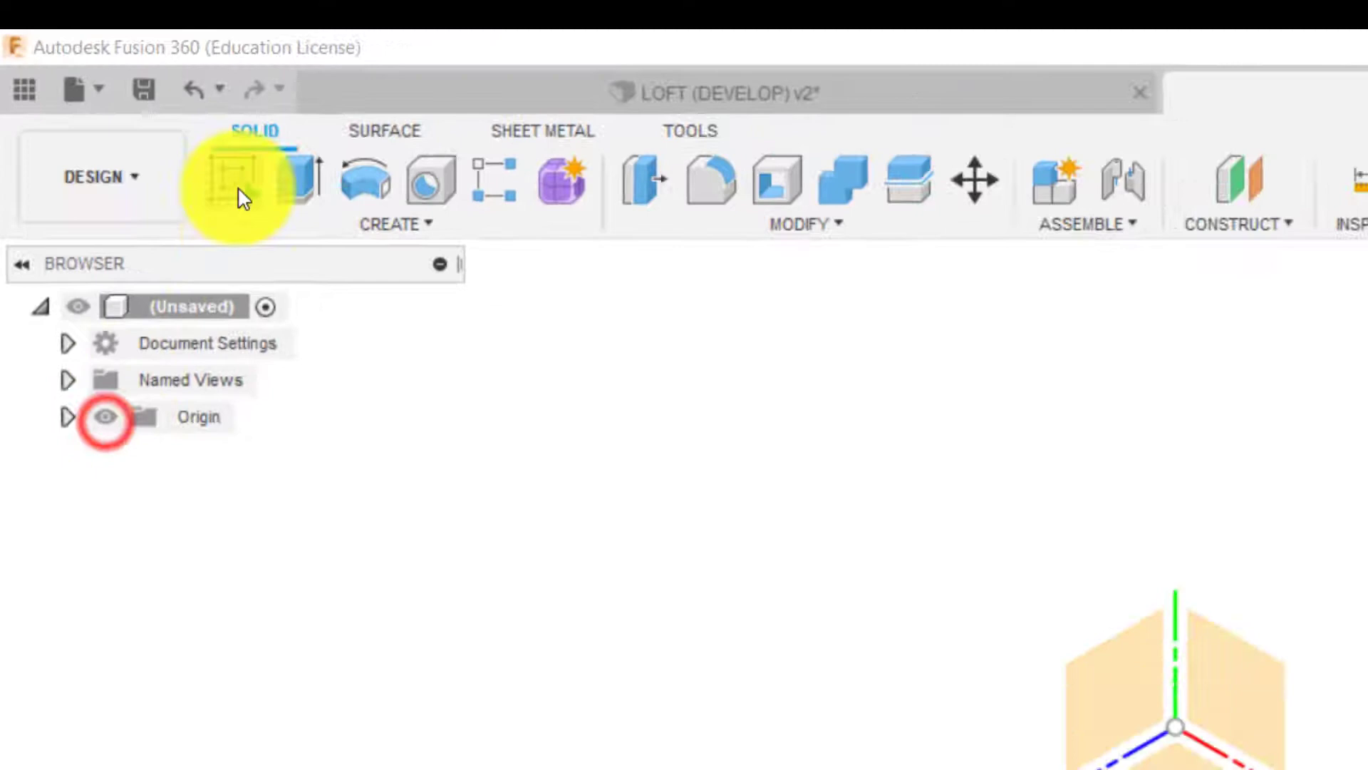
click(279, 214)
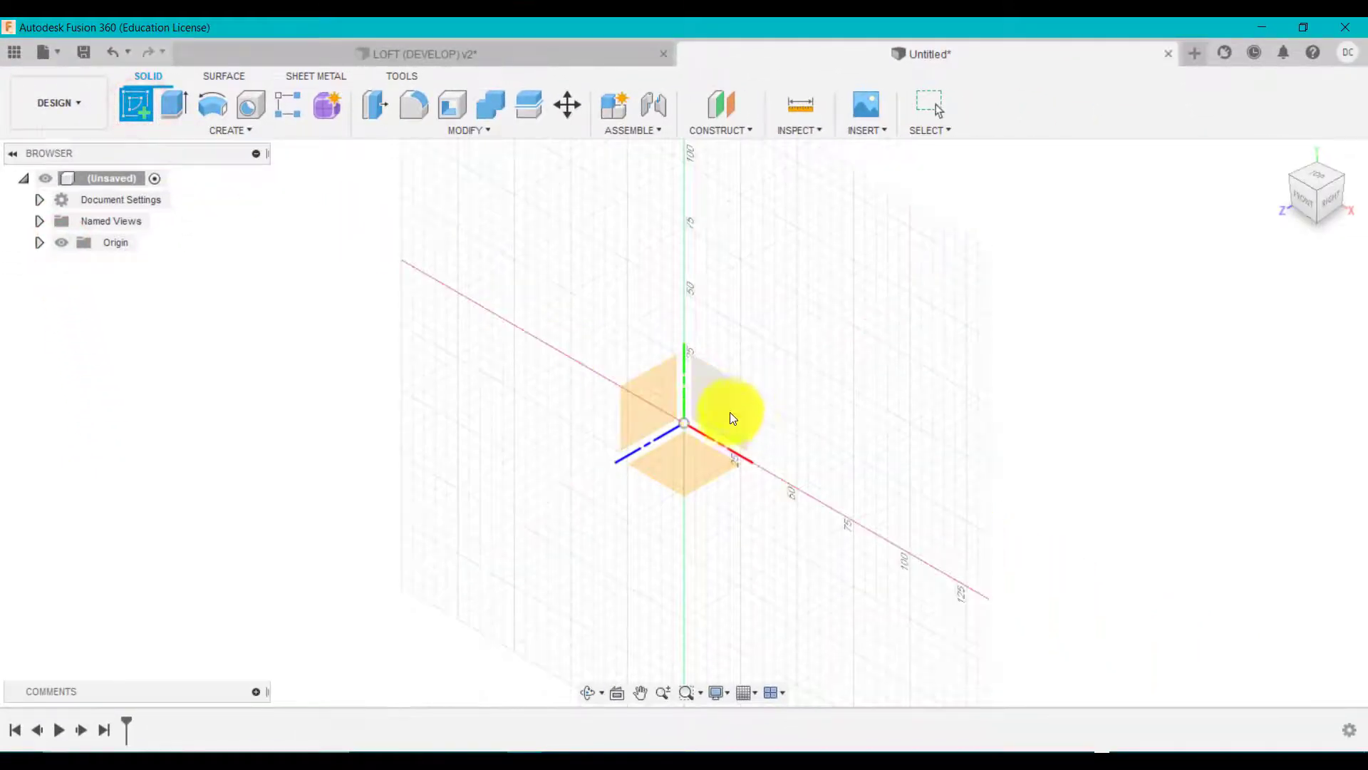
click(741, 409)
Draw a center rectangle on the origin, 150 mm wide and 80 mm high, and finish the sketch
click(205, 131)
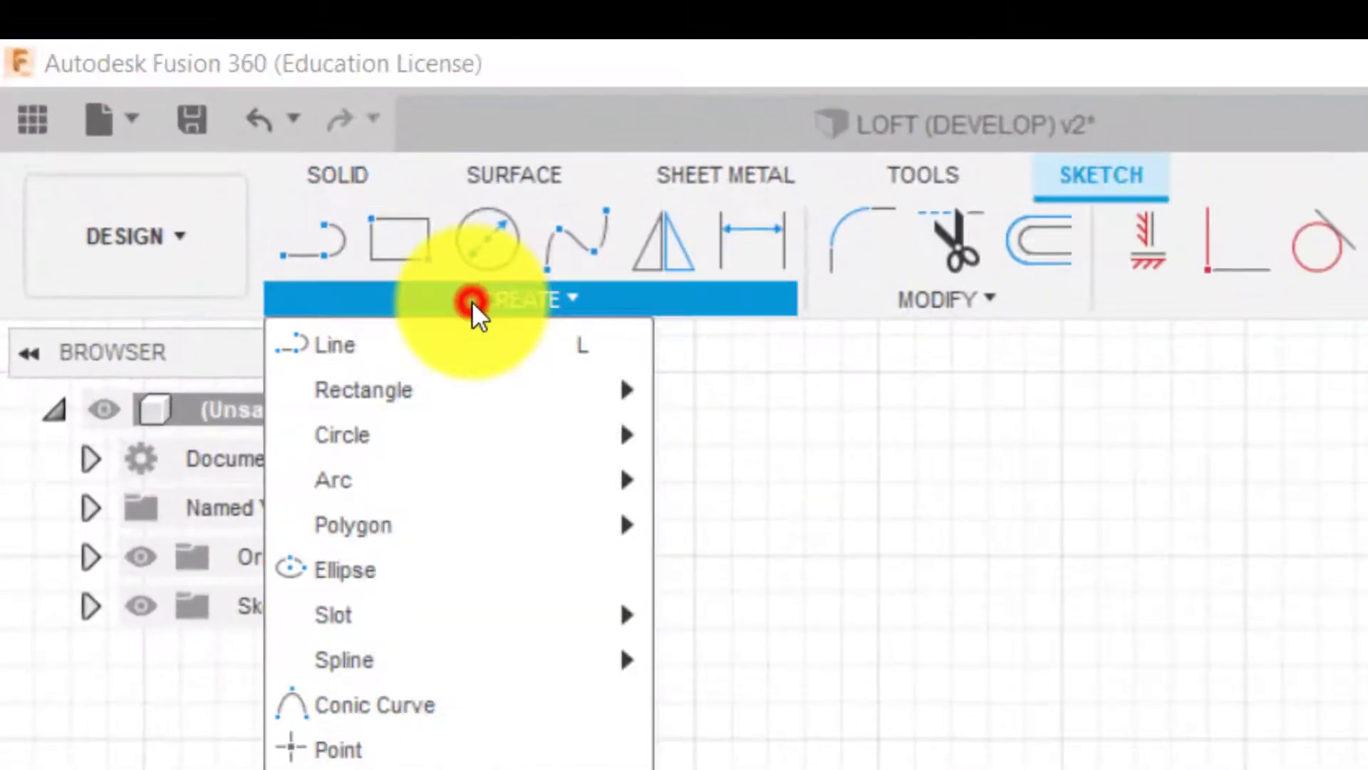
mouse_move(513, 392)
click(758, 438)
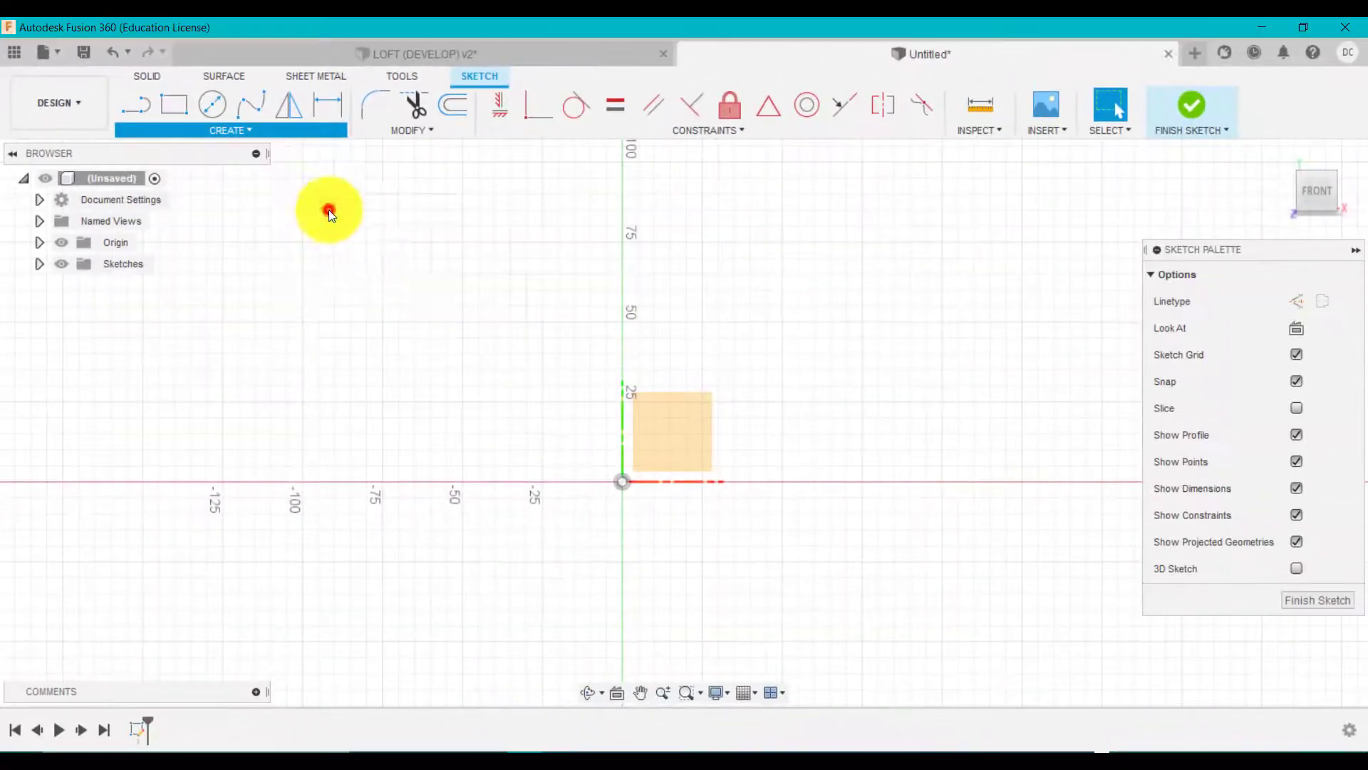
click(624, 488)
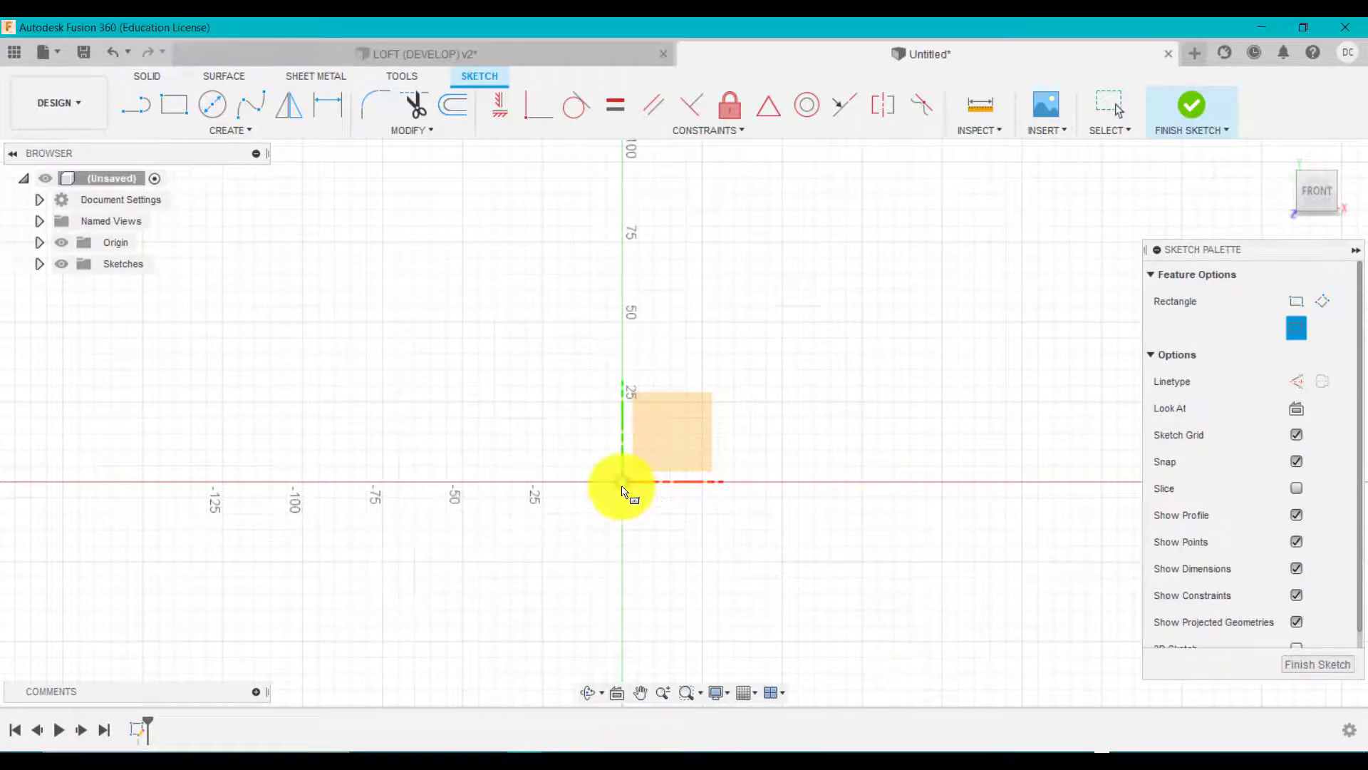
click(623, 488)
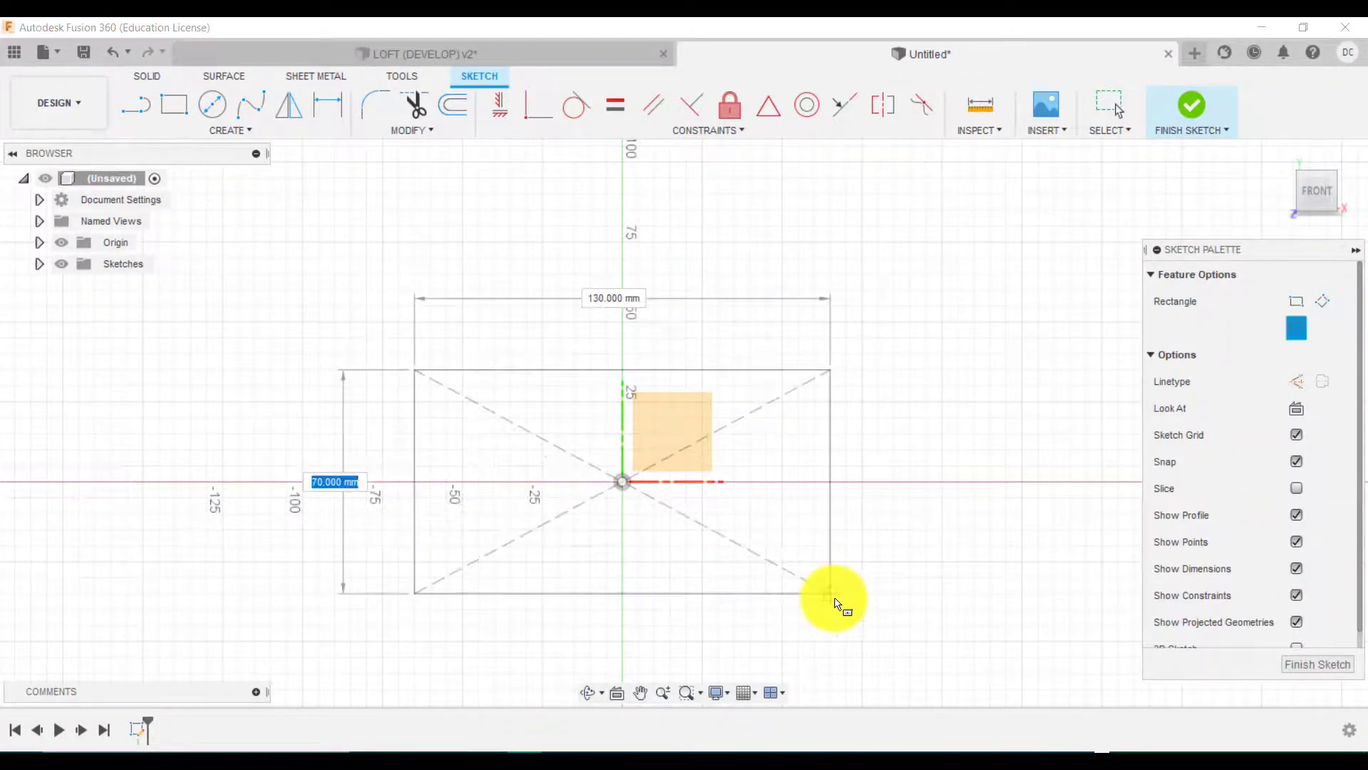
key(Tab)
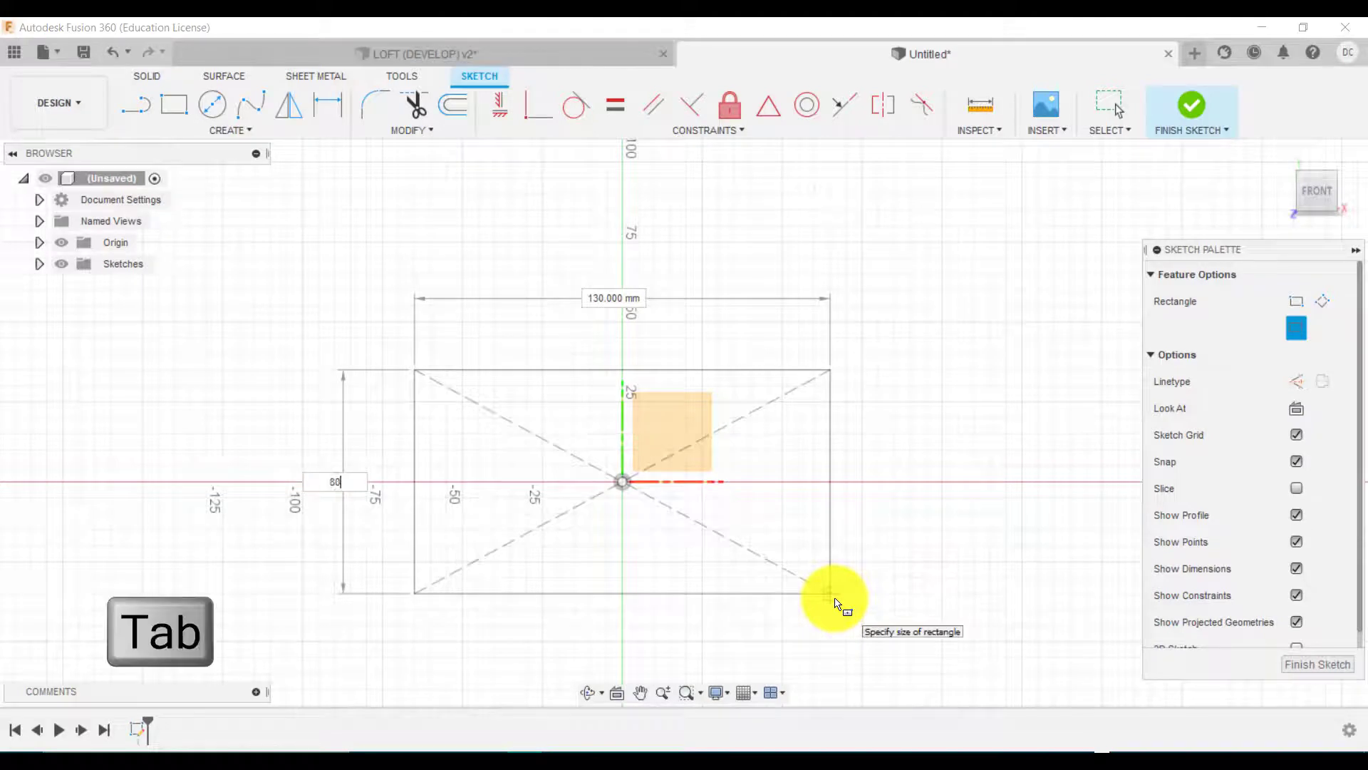
key(Tab)
text(15)
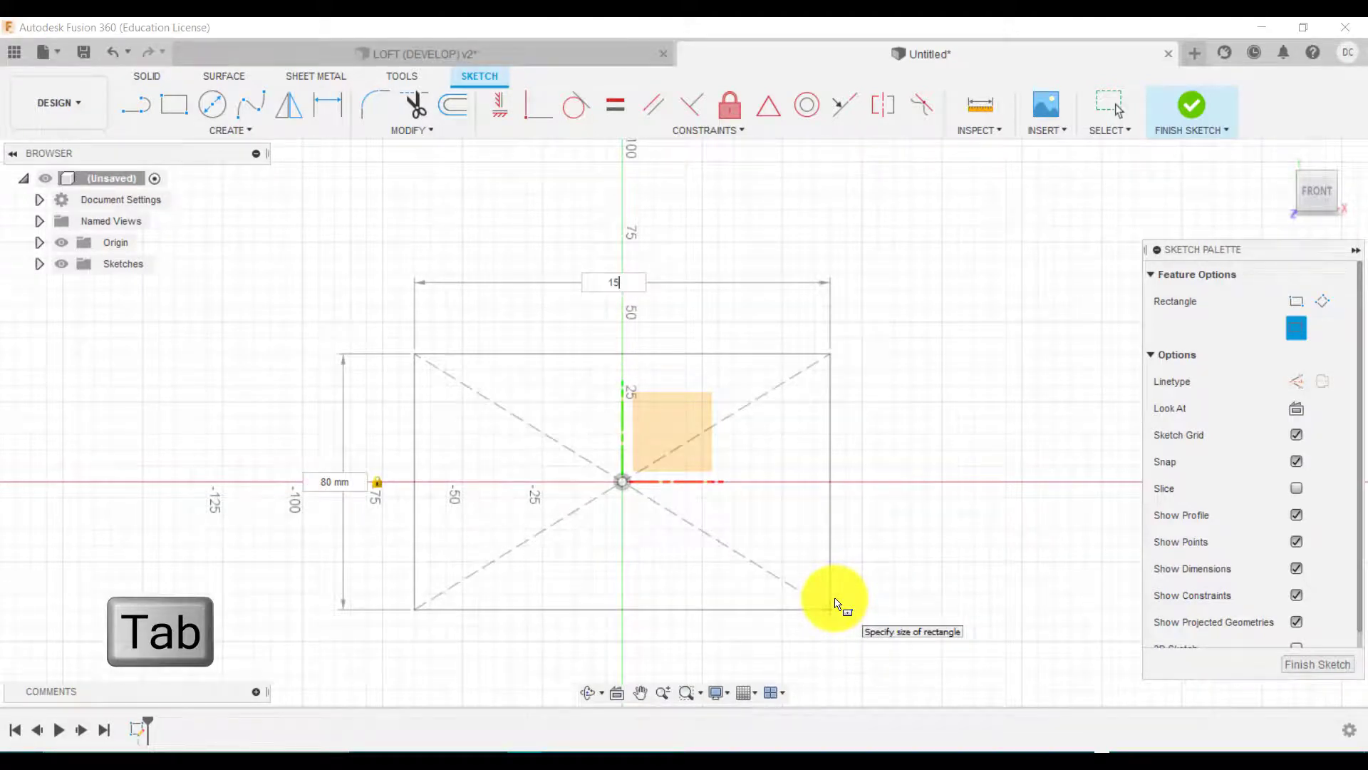
text(0)
key(Tab)
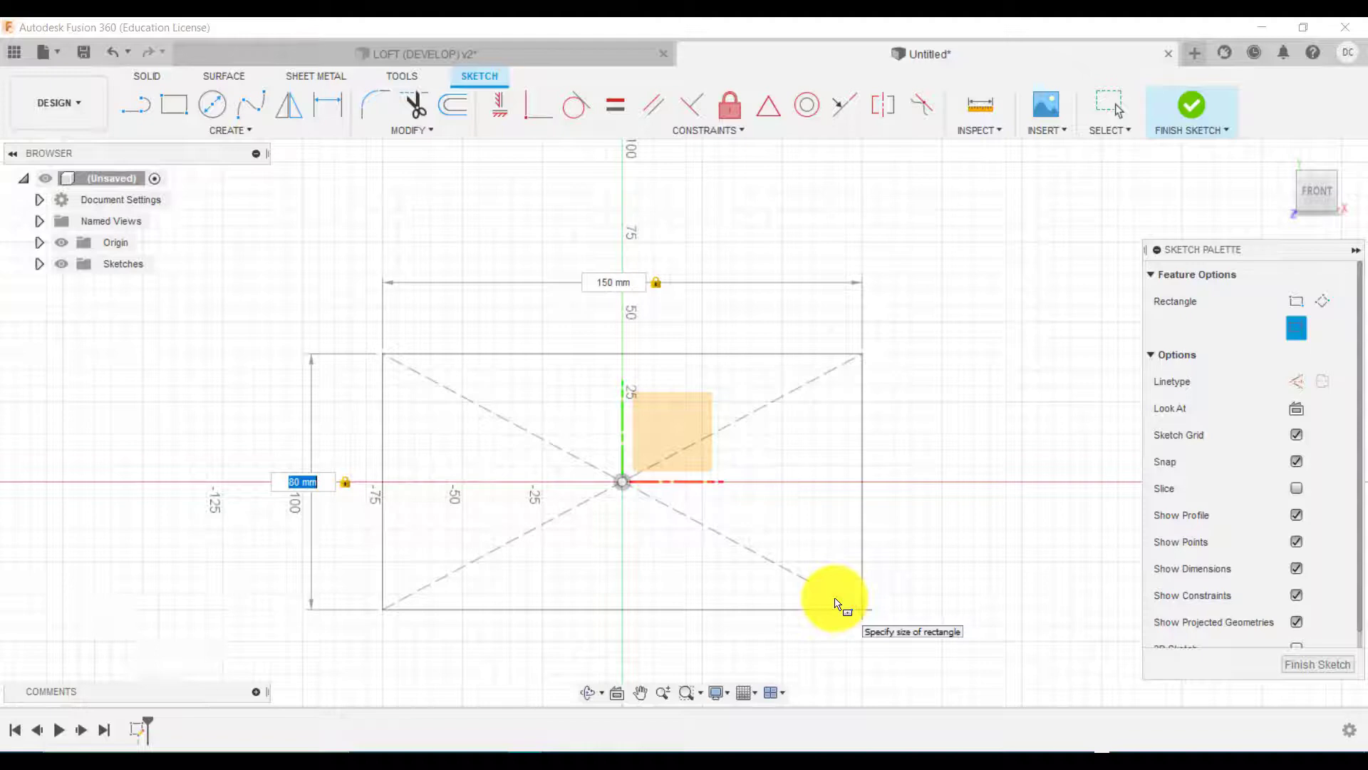
key(Return)
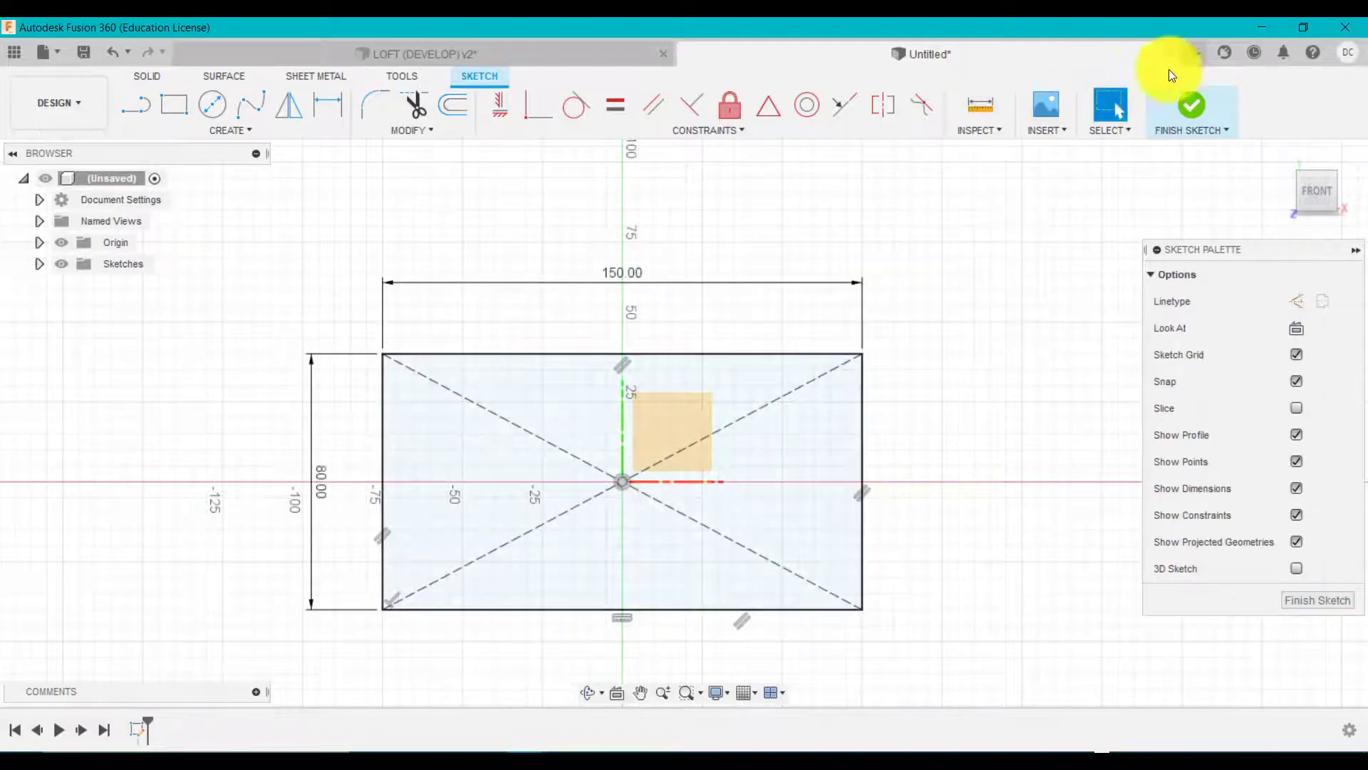
click(1207, 106)
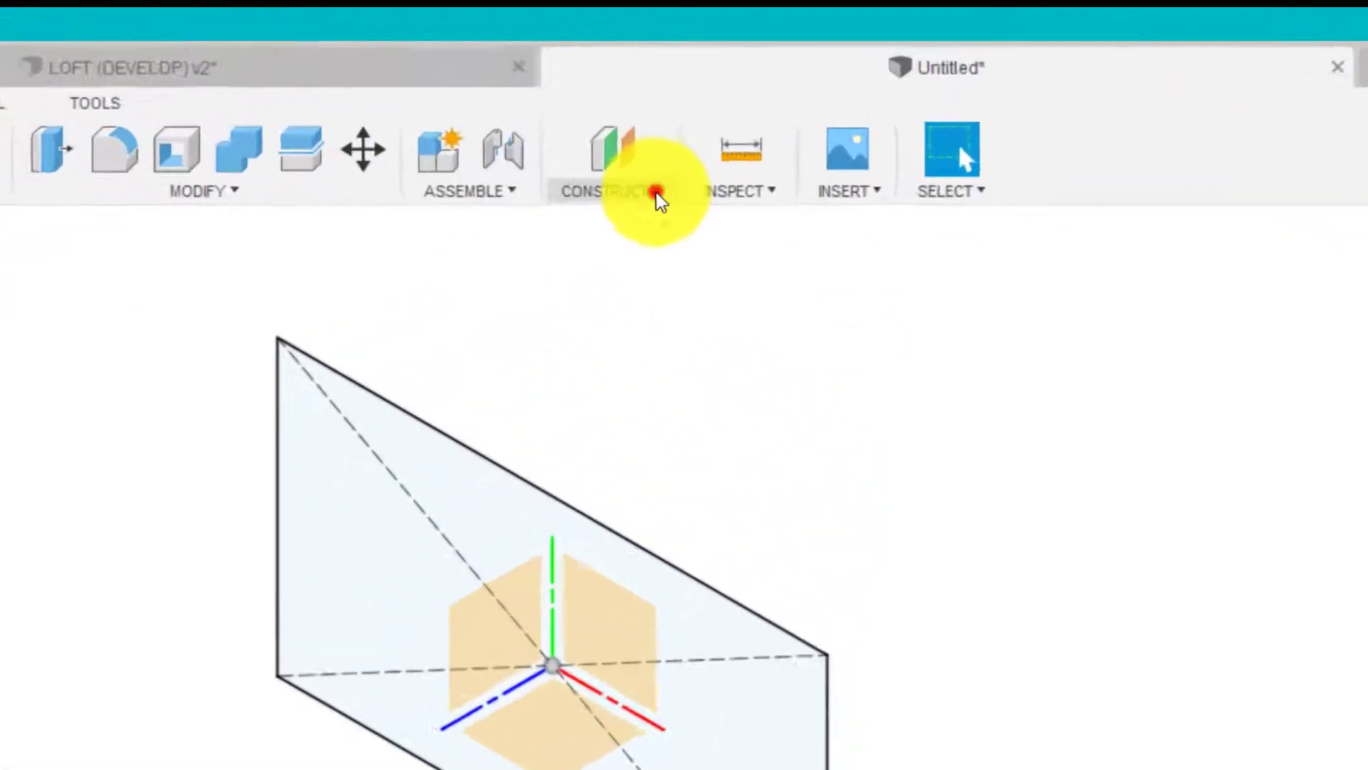
Create an offset construction plane from the rectangle profile, using a negative distance to place it behind the rectangle
click(656, 193)
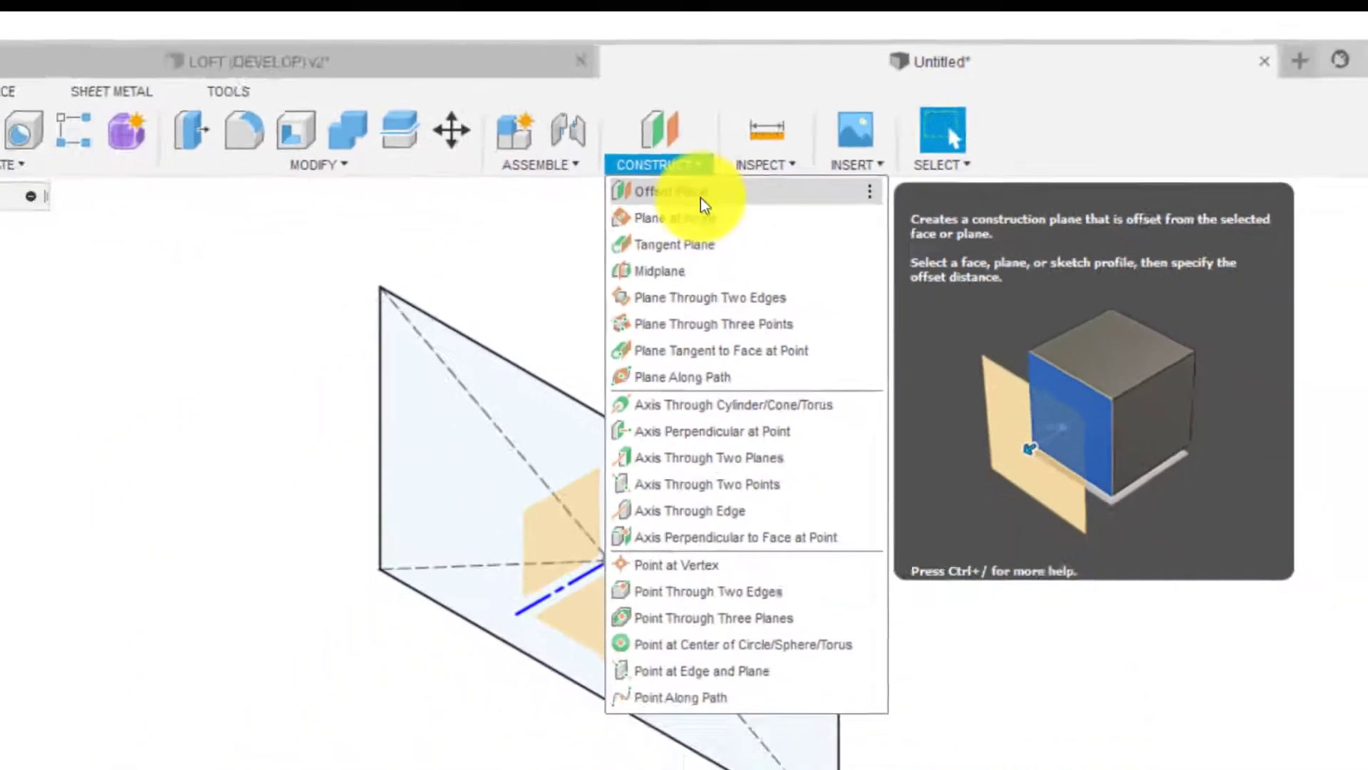
click(700, 198)
click(677, 547)
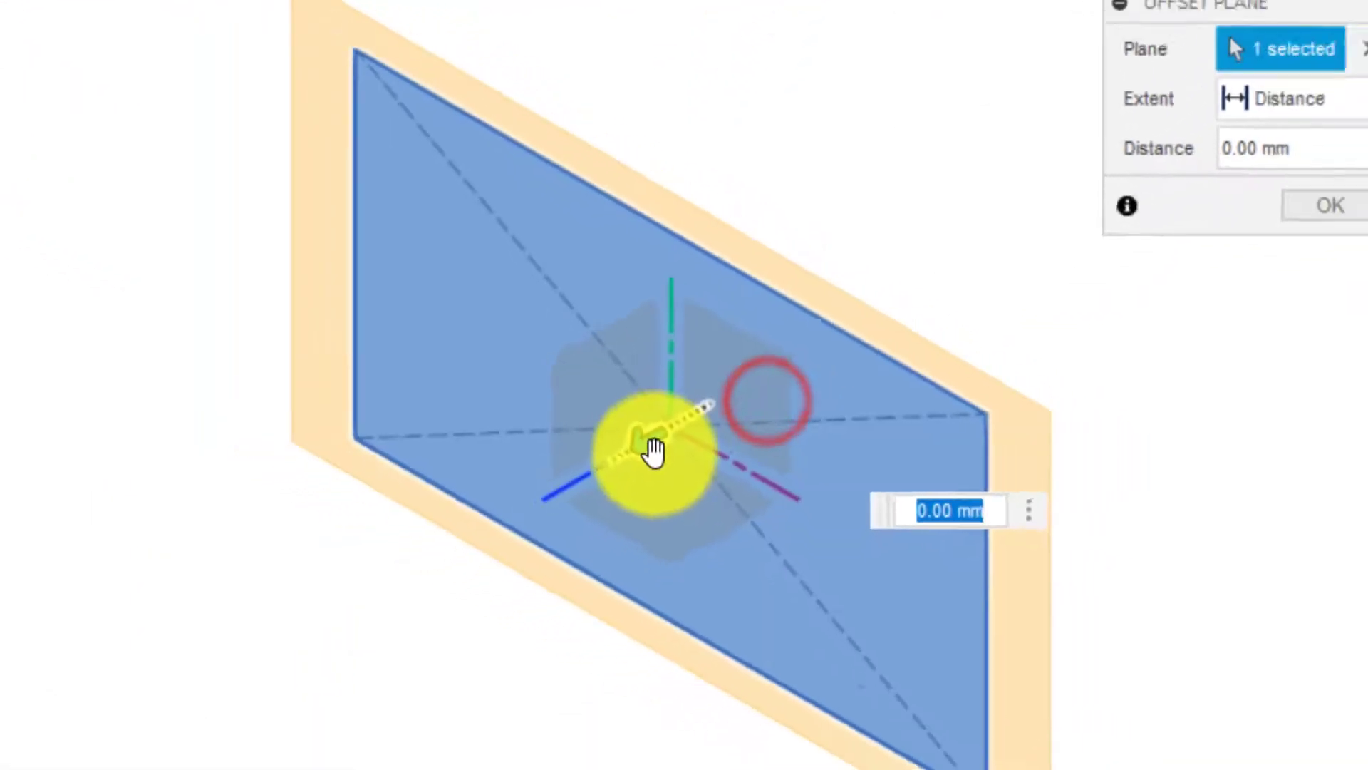
drag(654, 451, 792, 336)
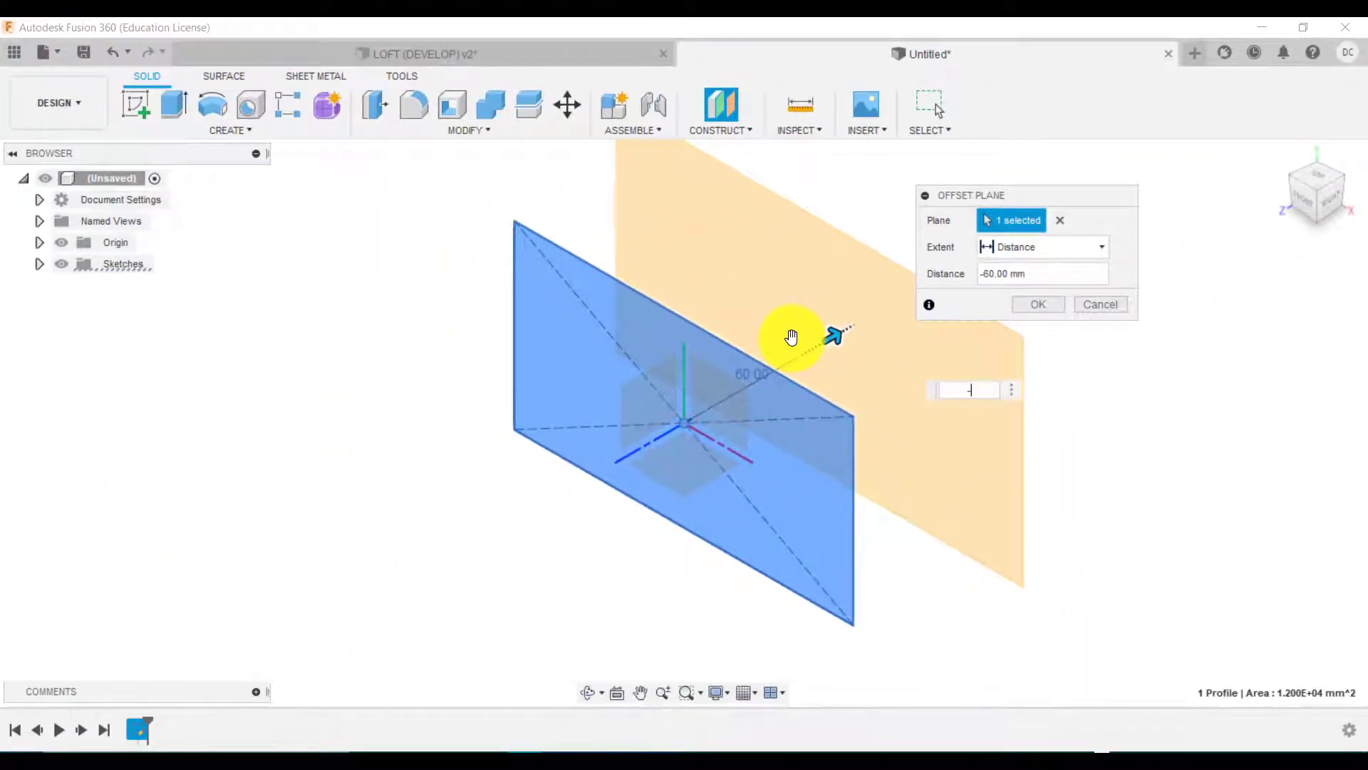
key(Return)
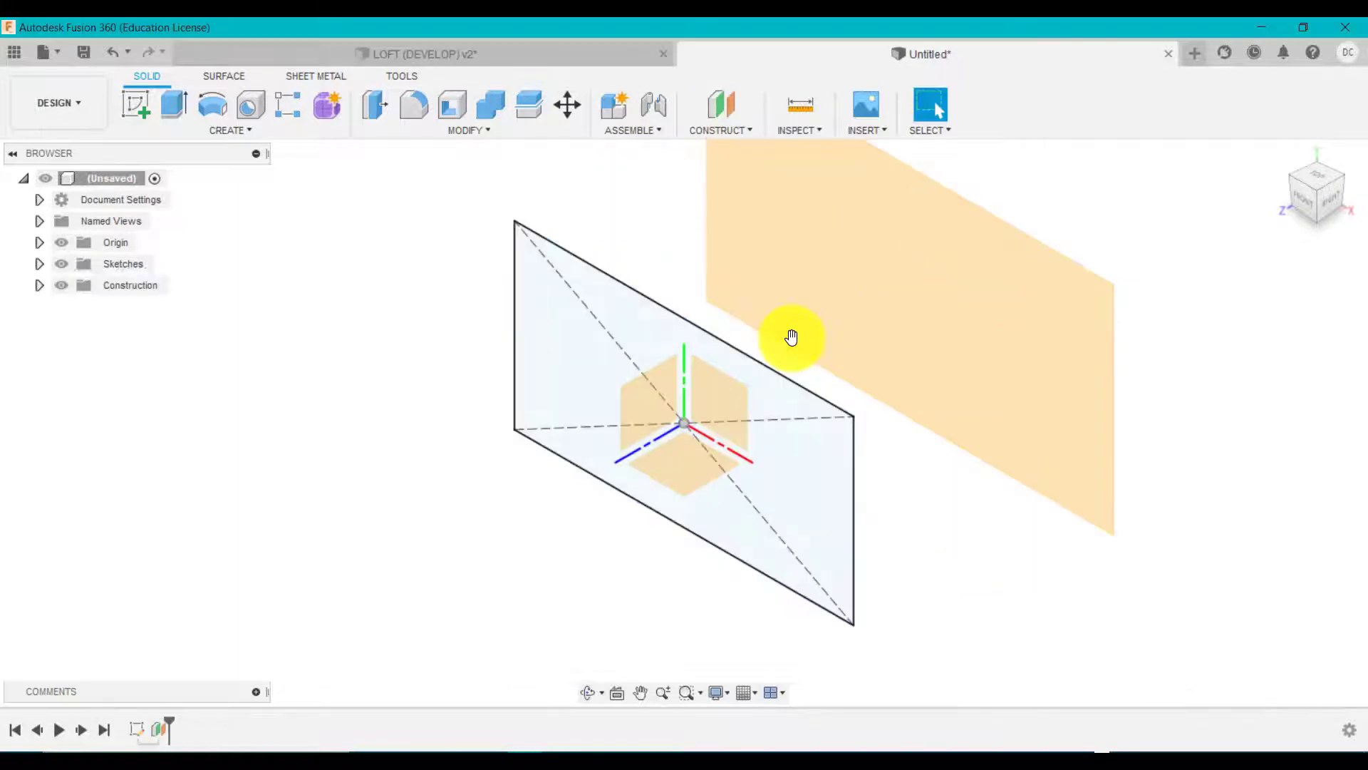
Sketch a horizontal ellipse with a major axis of about 120 mm on the offset plane, centered on the origin
click(141, 113)
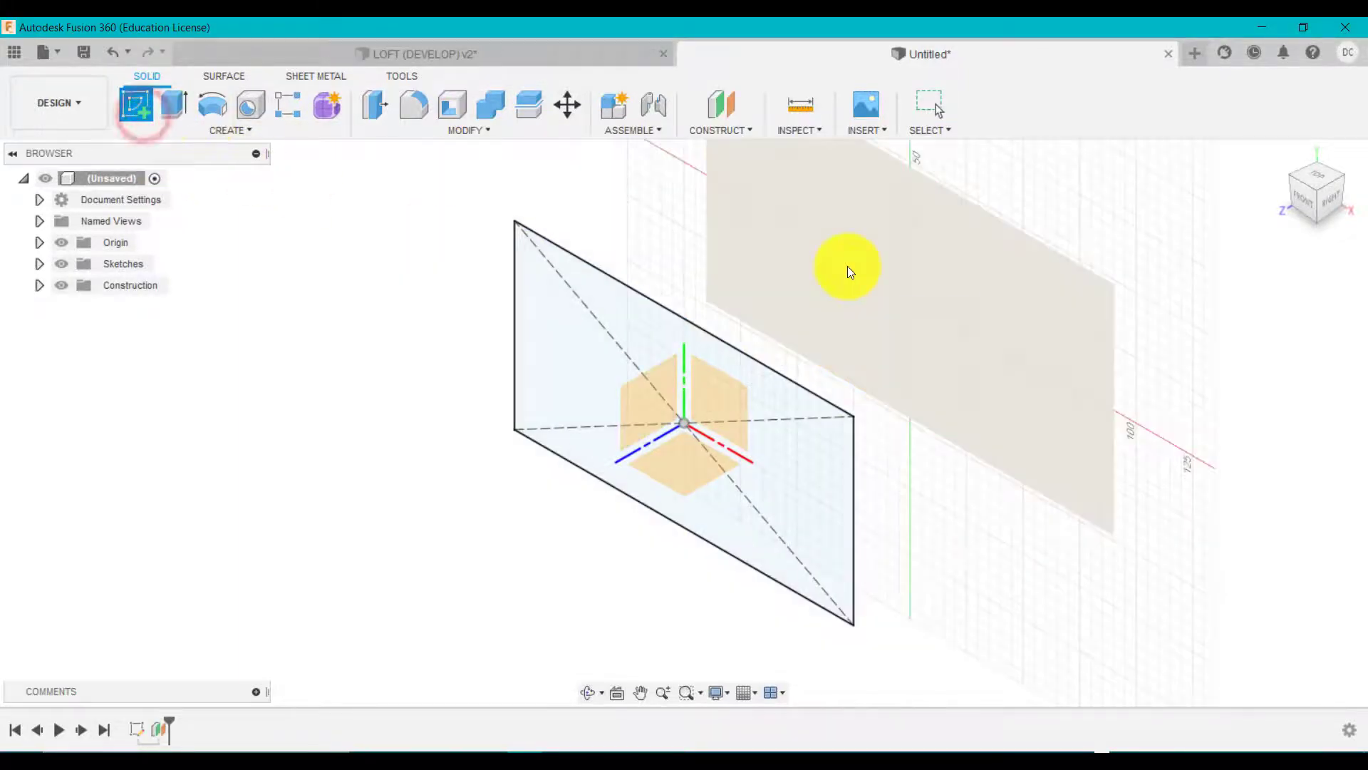
click(848, 268)
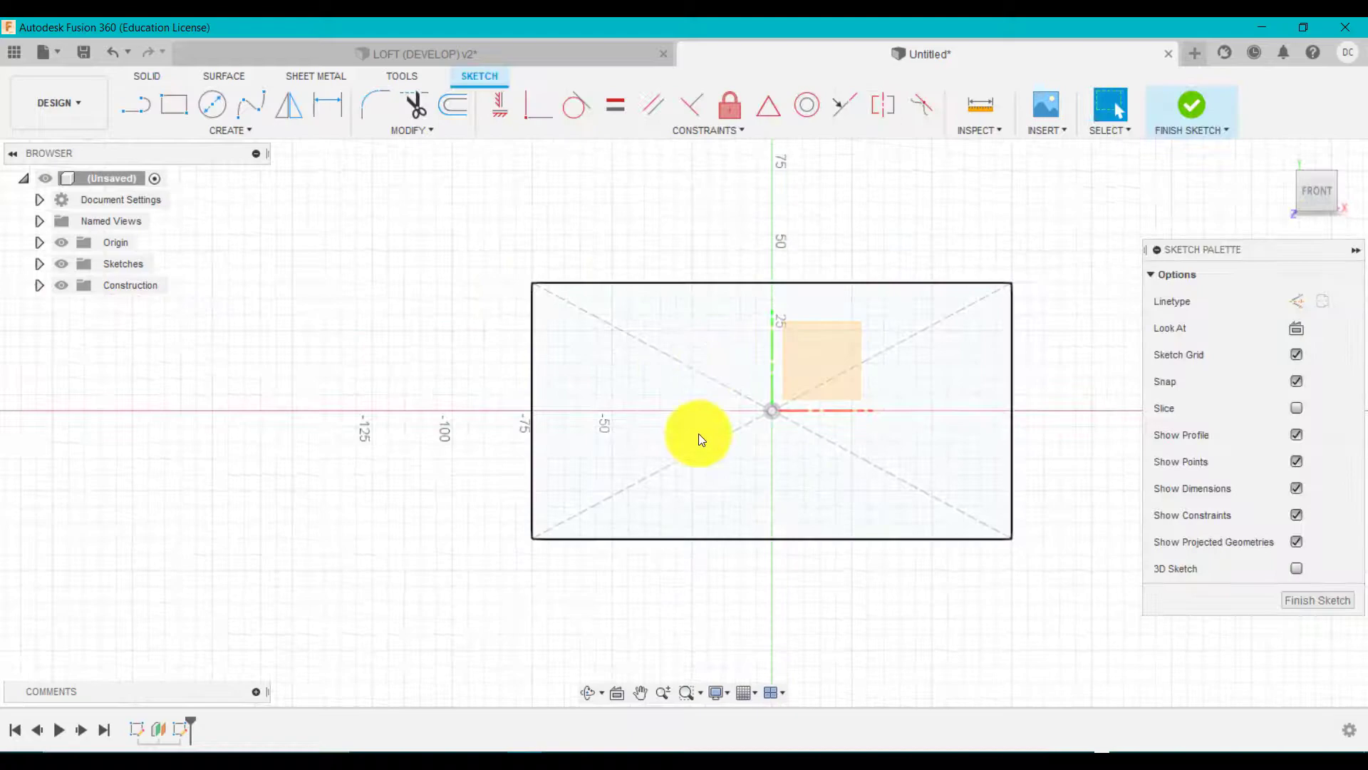
scroll(698, 433, down, 3)
scroll(864, 366, up, 3)
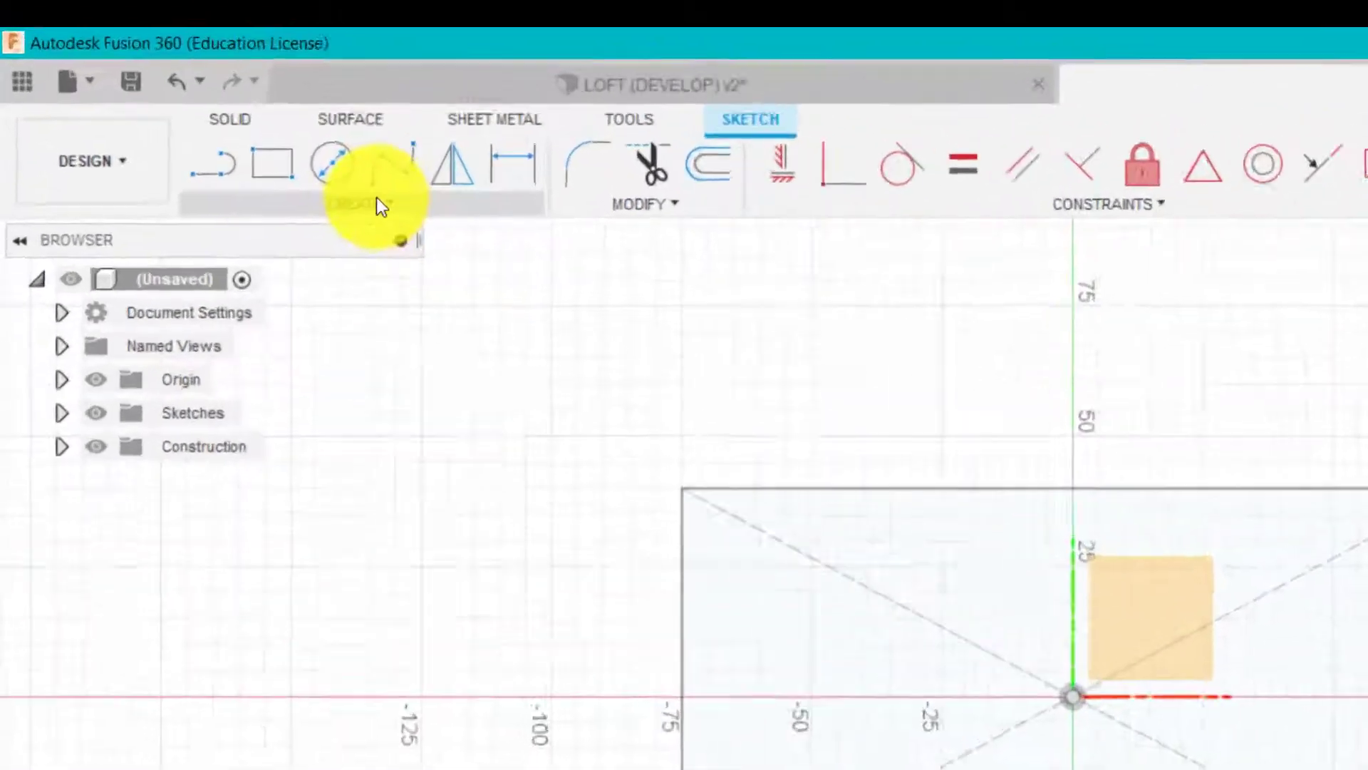
click(369, 205)
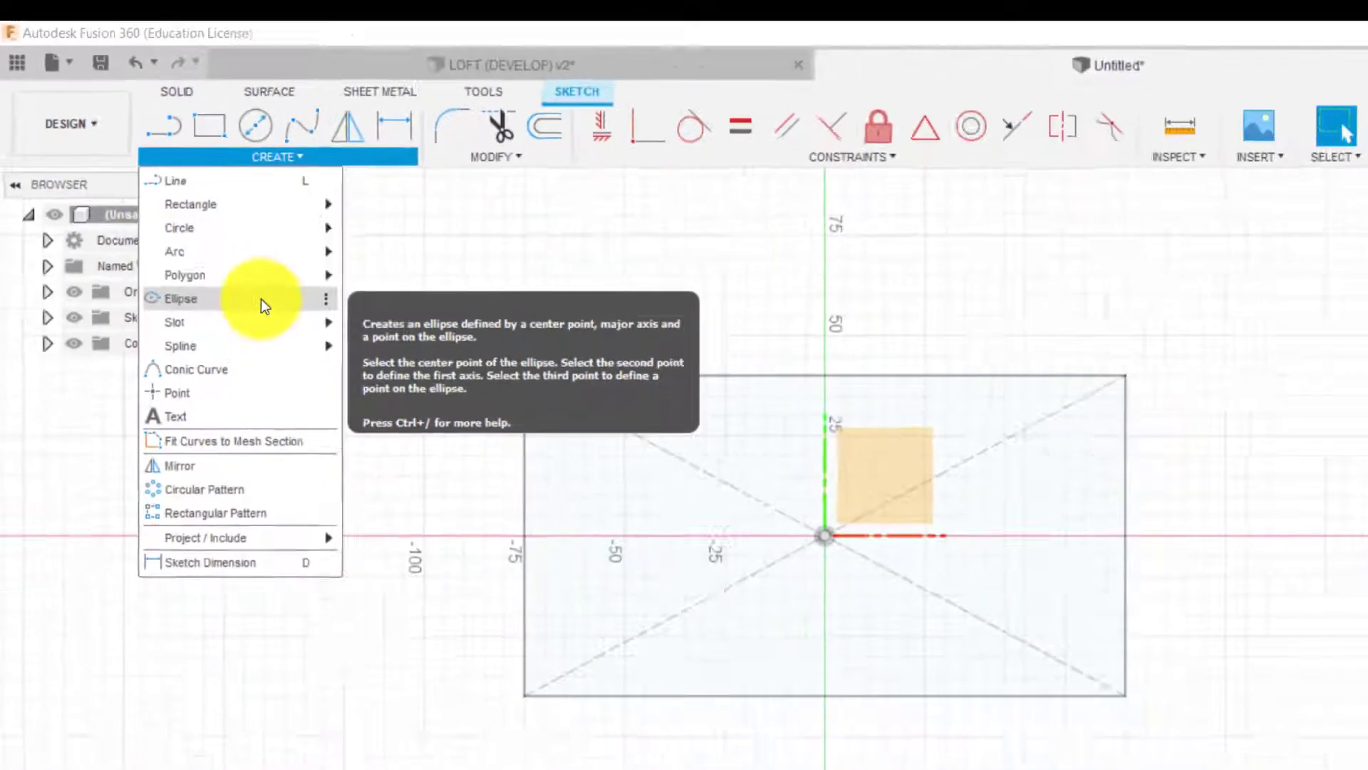
click(427, 506)
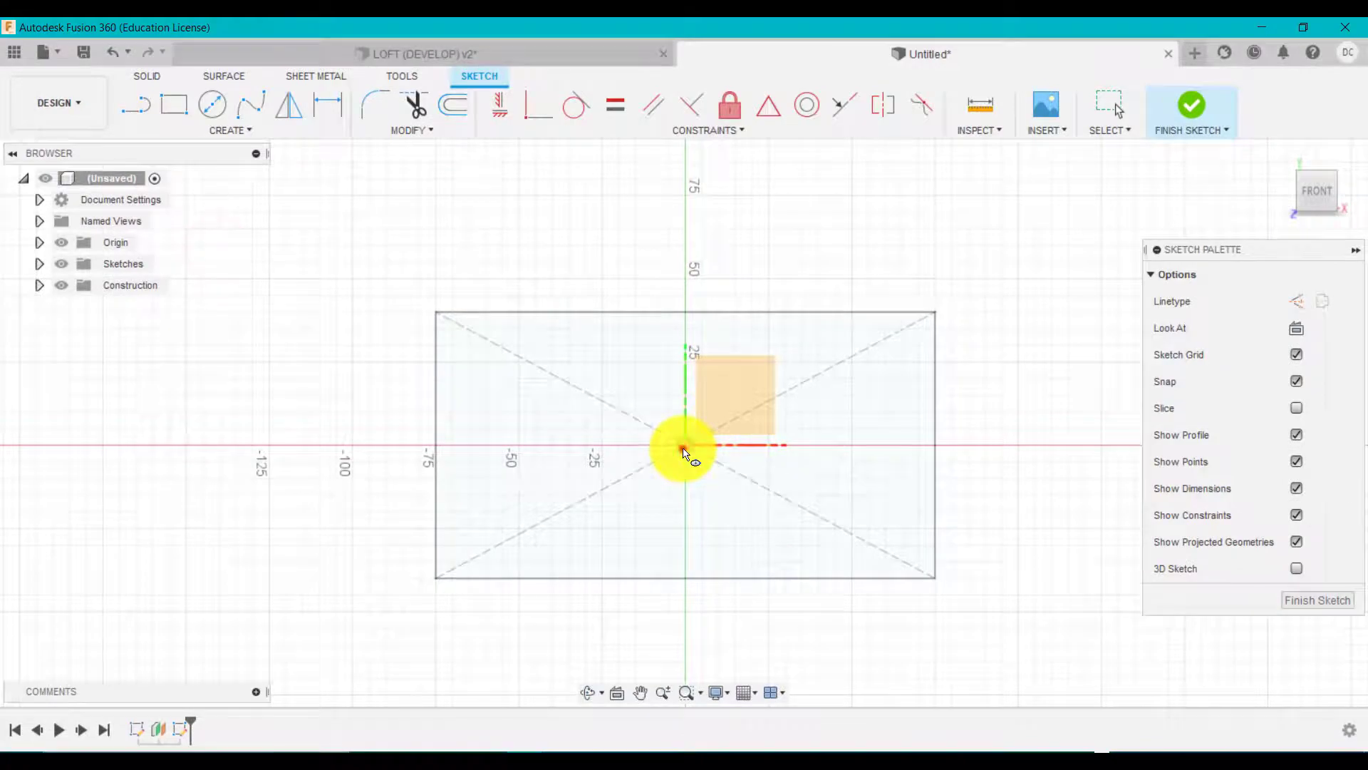
click(683, 448)
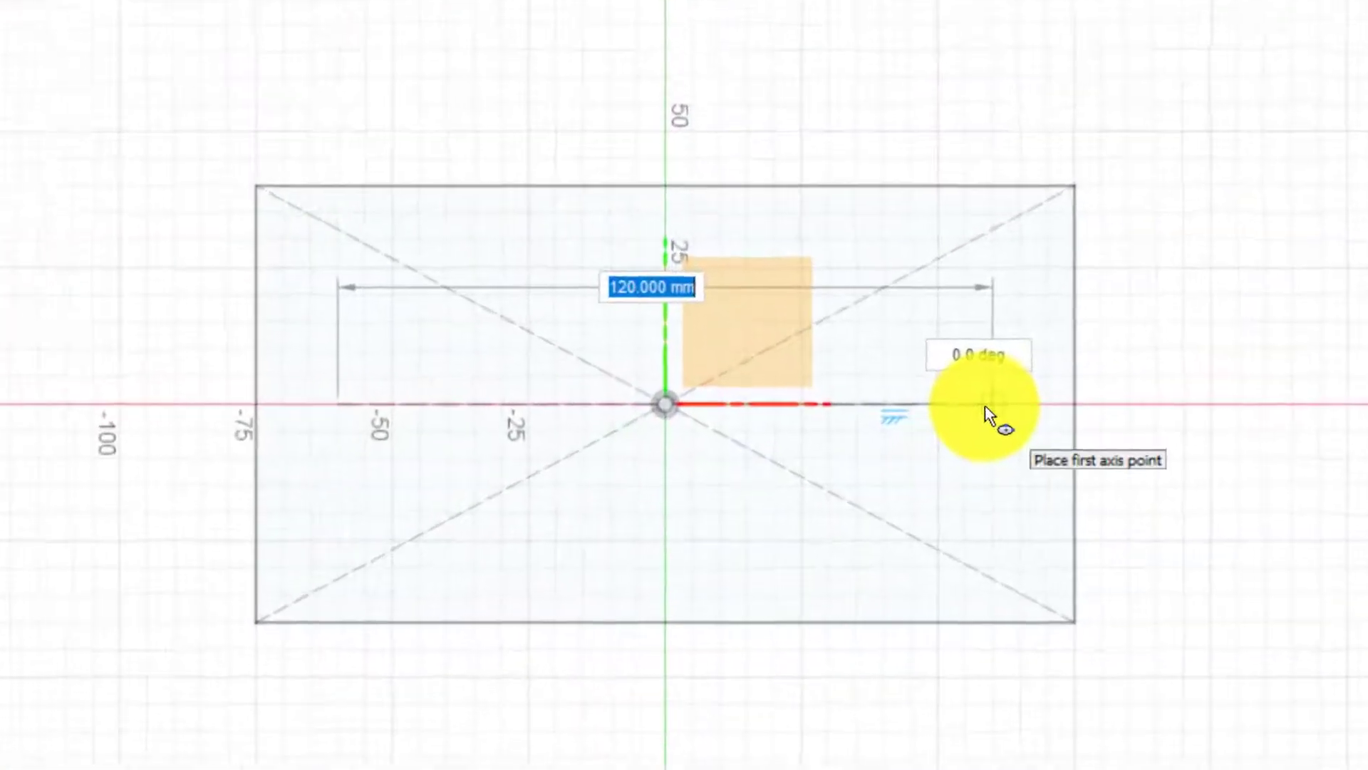
click(879, 445)
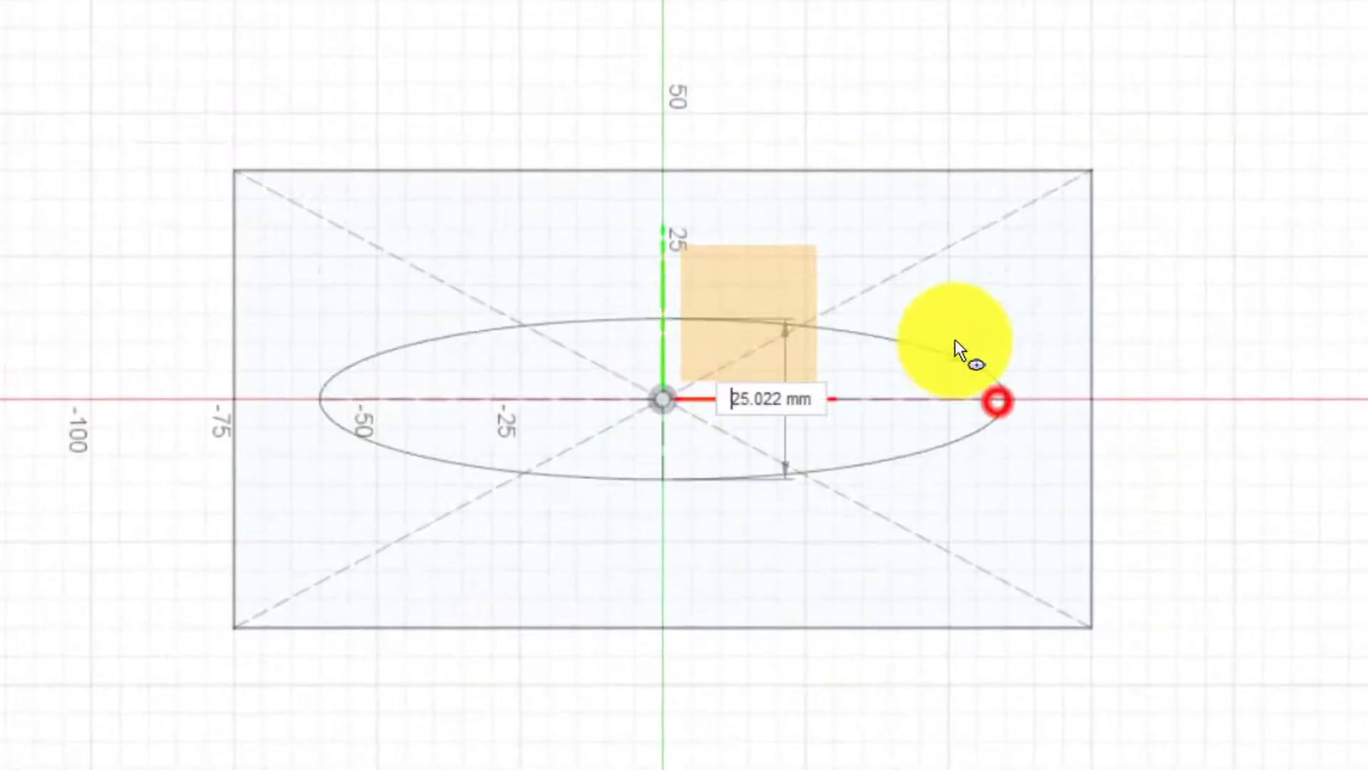
click(948, 307)
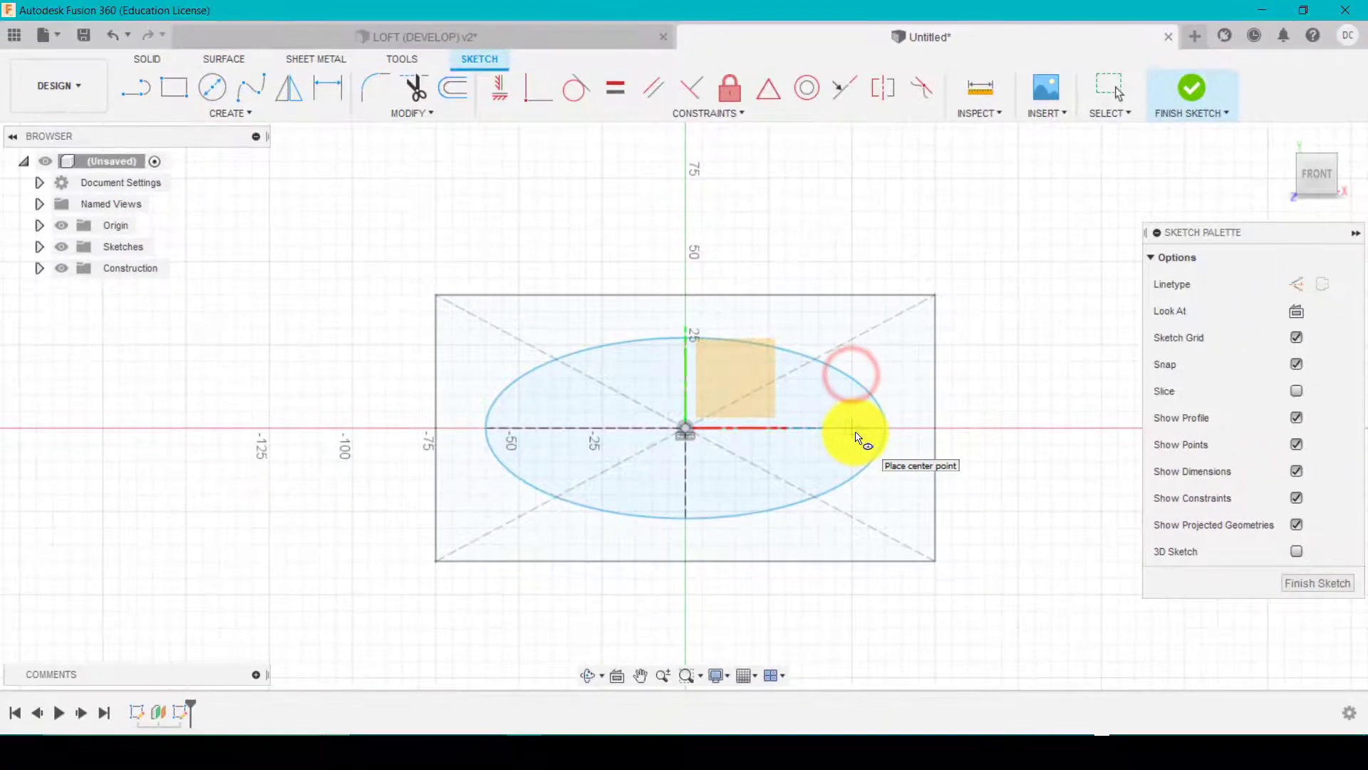
Dimension the ellipse horizontally from its center to the end of its major axis and set it to 100 mm
key(d)
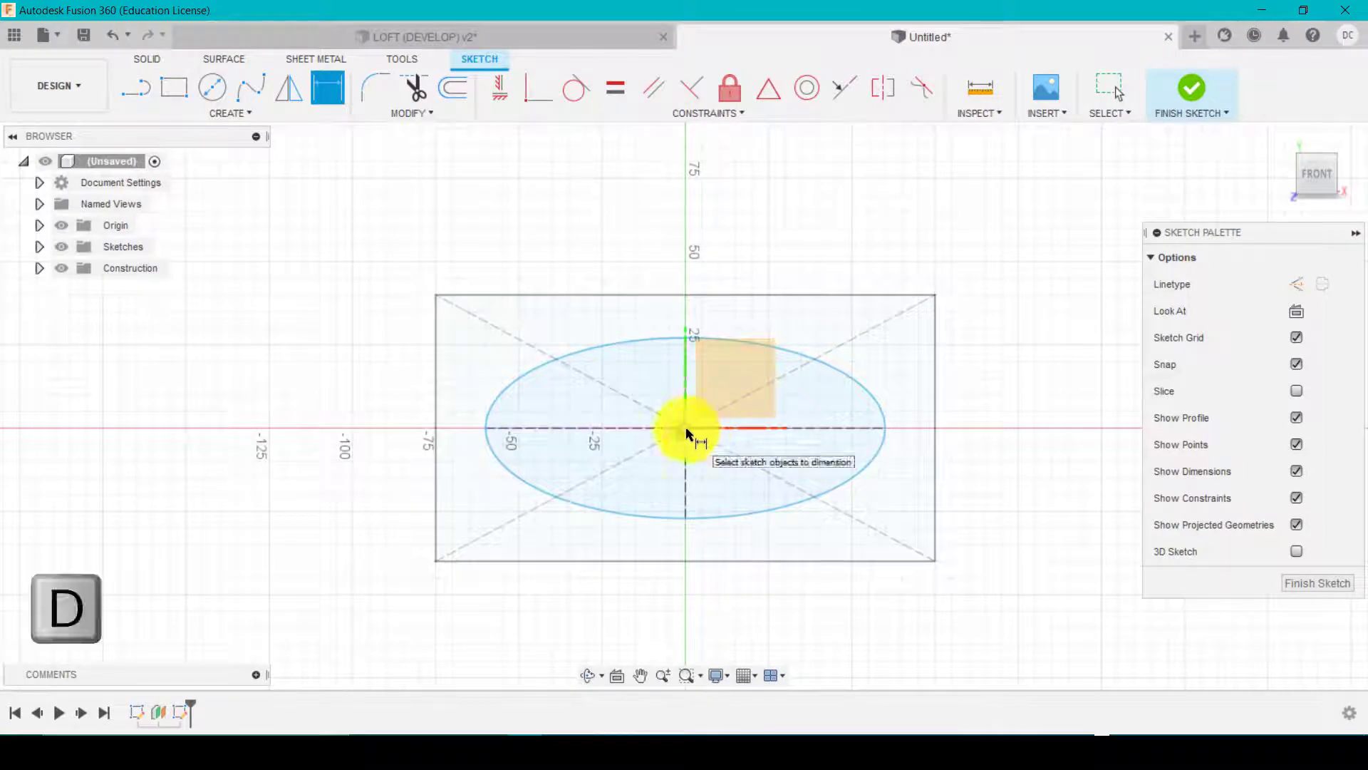
click(686, 430)
click(886, 428)
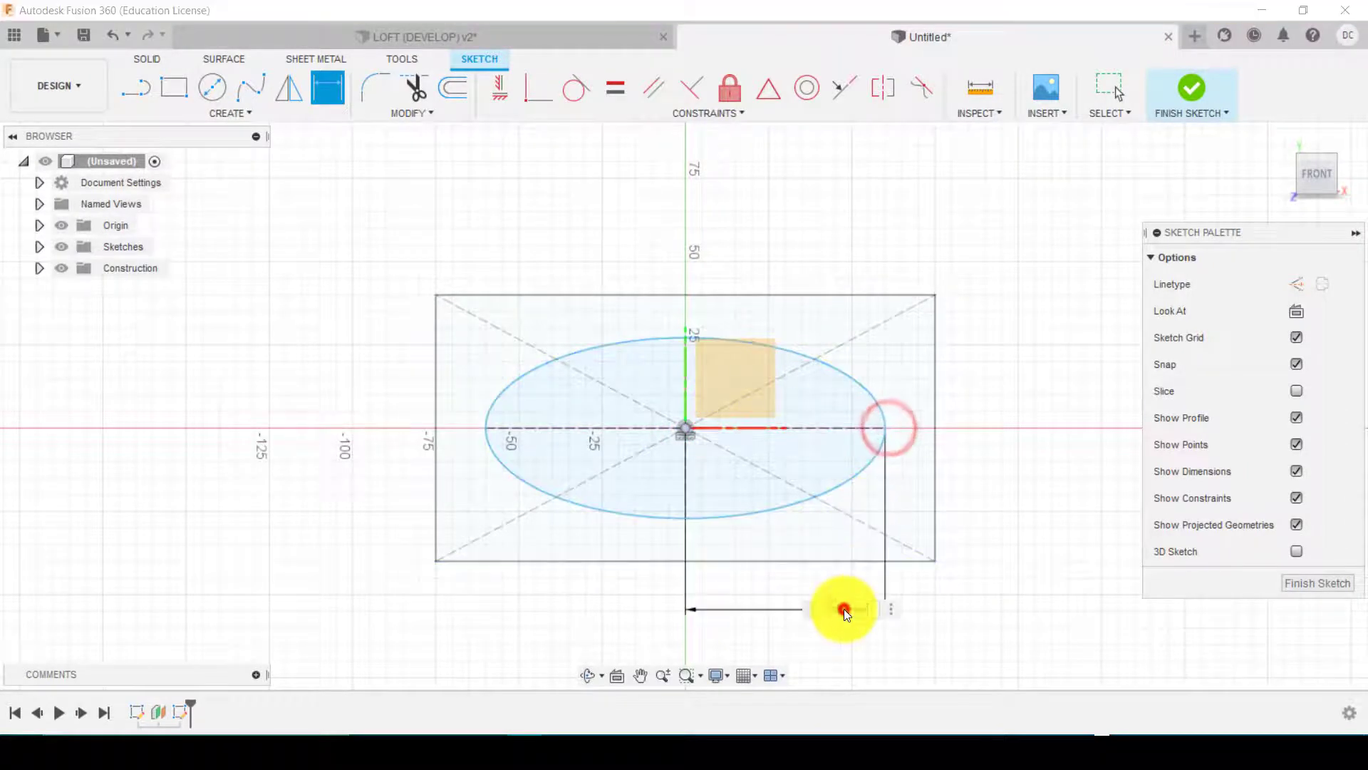
click(844, 609)
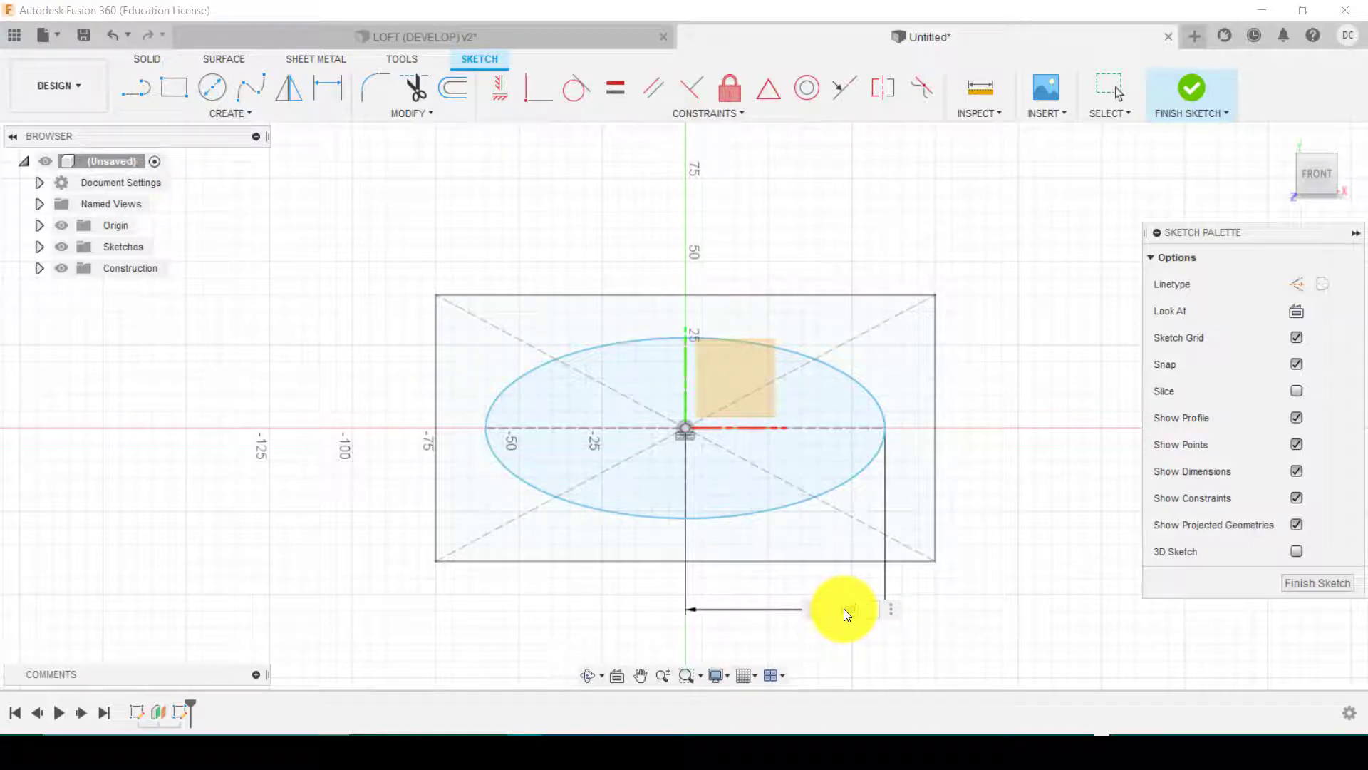
key(Return)
key(Return)
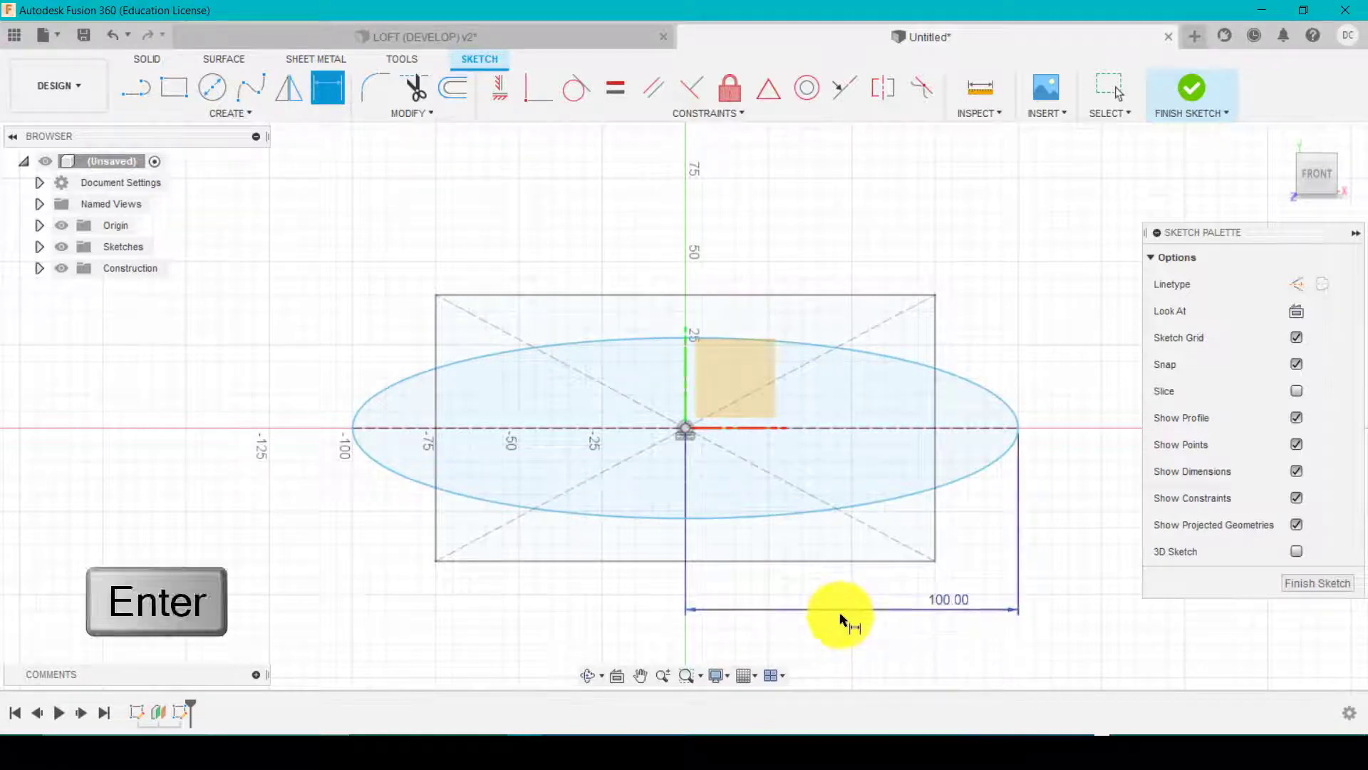
Set the ellipse's horizontal semi-axis dimension to 50 mm
click(956, 608)
click(957, 608)
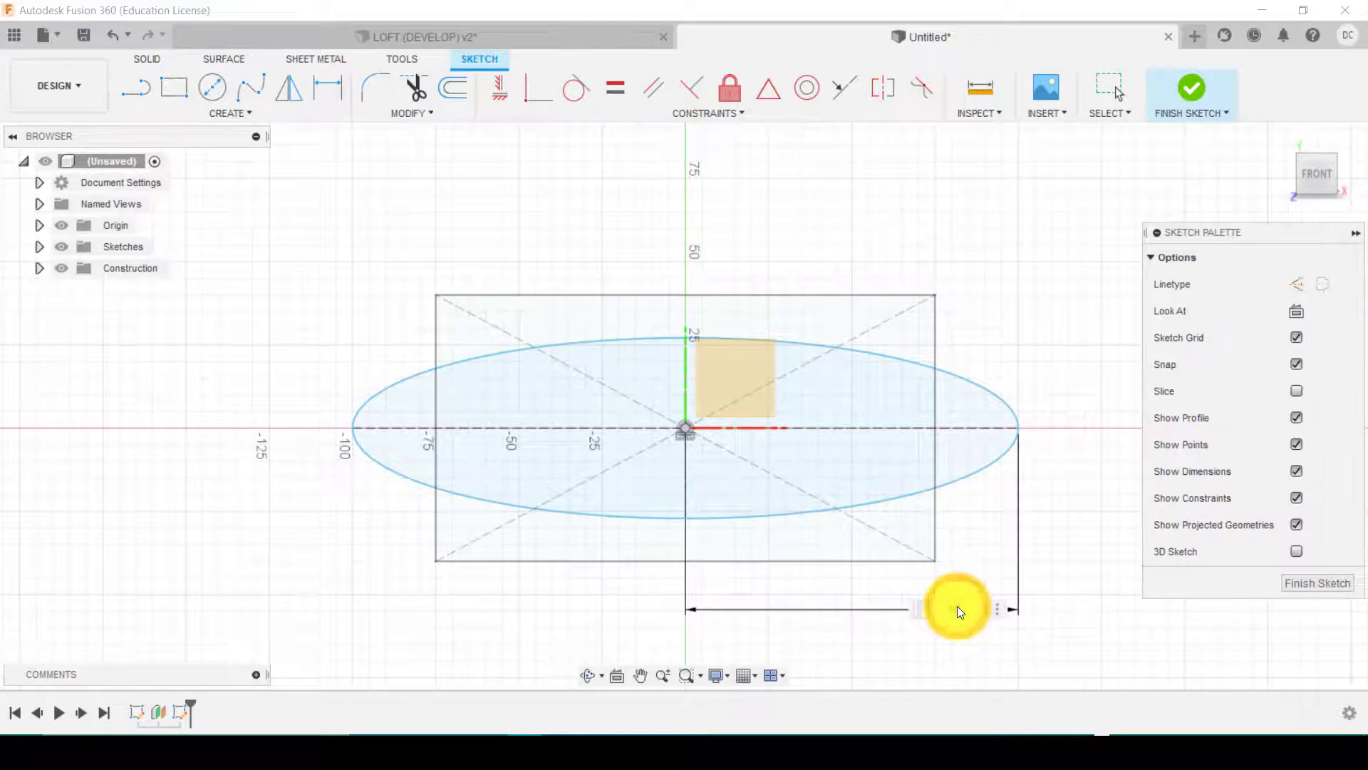
text(50)
key(Return)
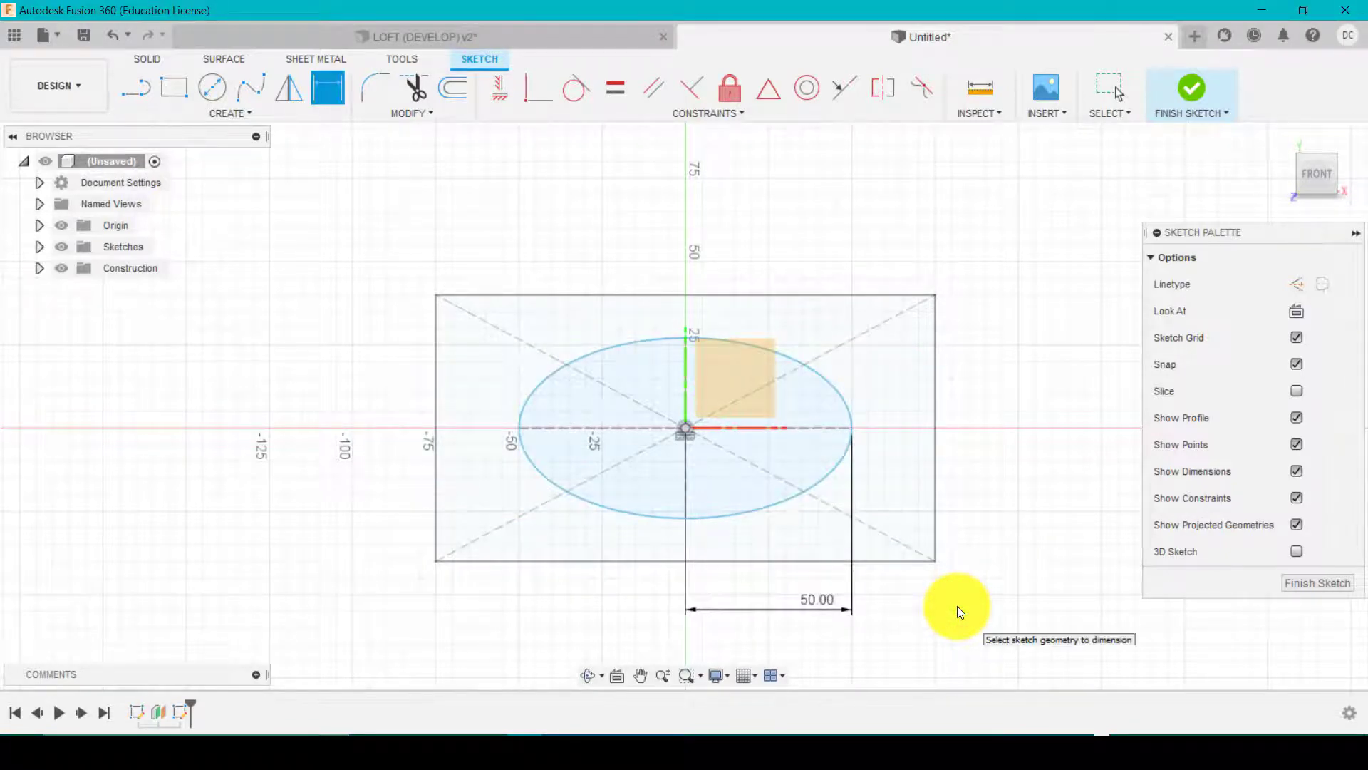
Dimension the ellipse's vertical semi-axis at 25 mm and finish the sketch
click(686, 338)
click(685, 428)
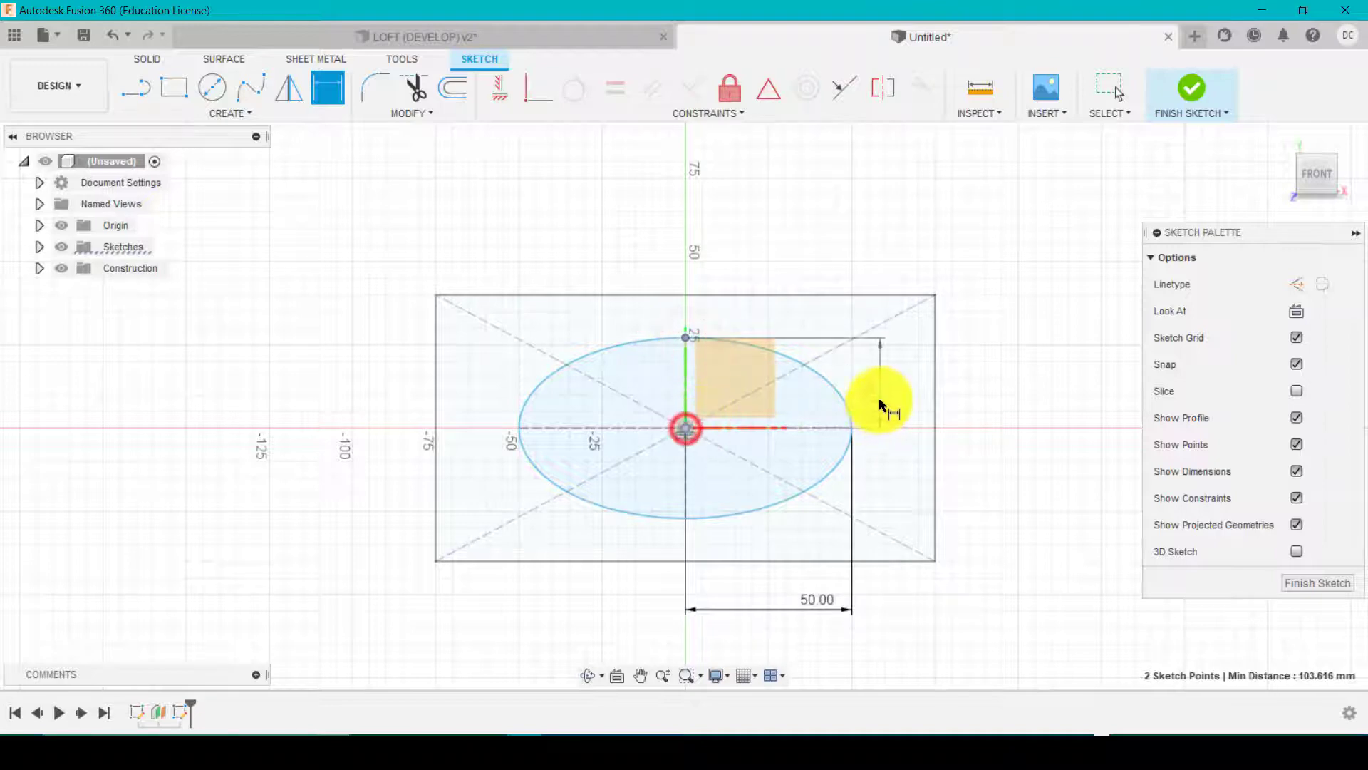
click(882, 404)
text(25)
key(Return)
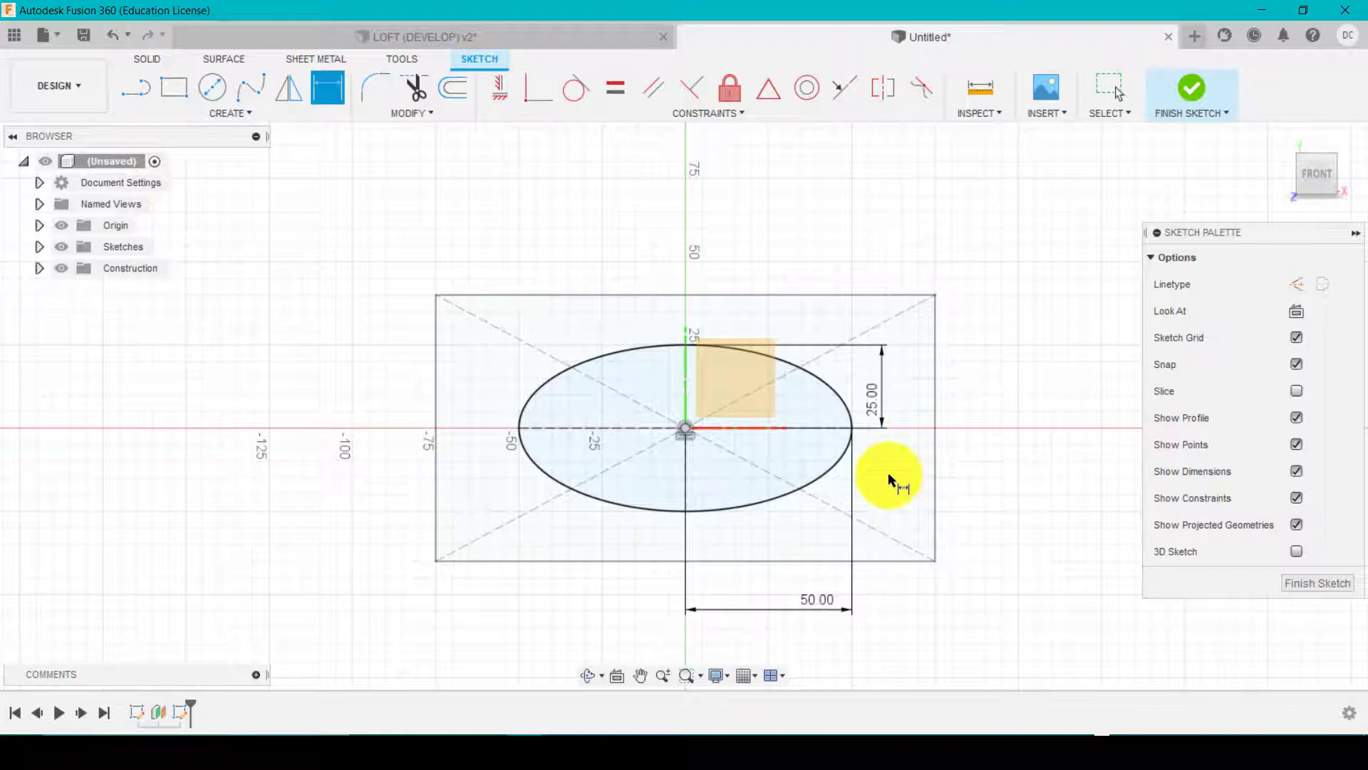
click(1200, 90)
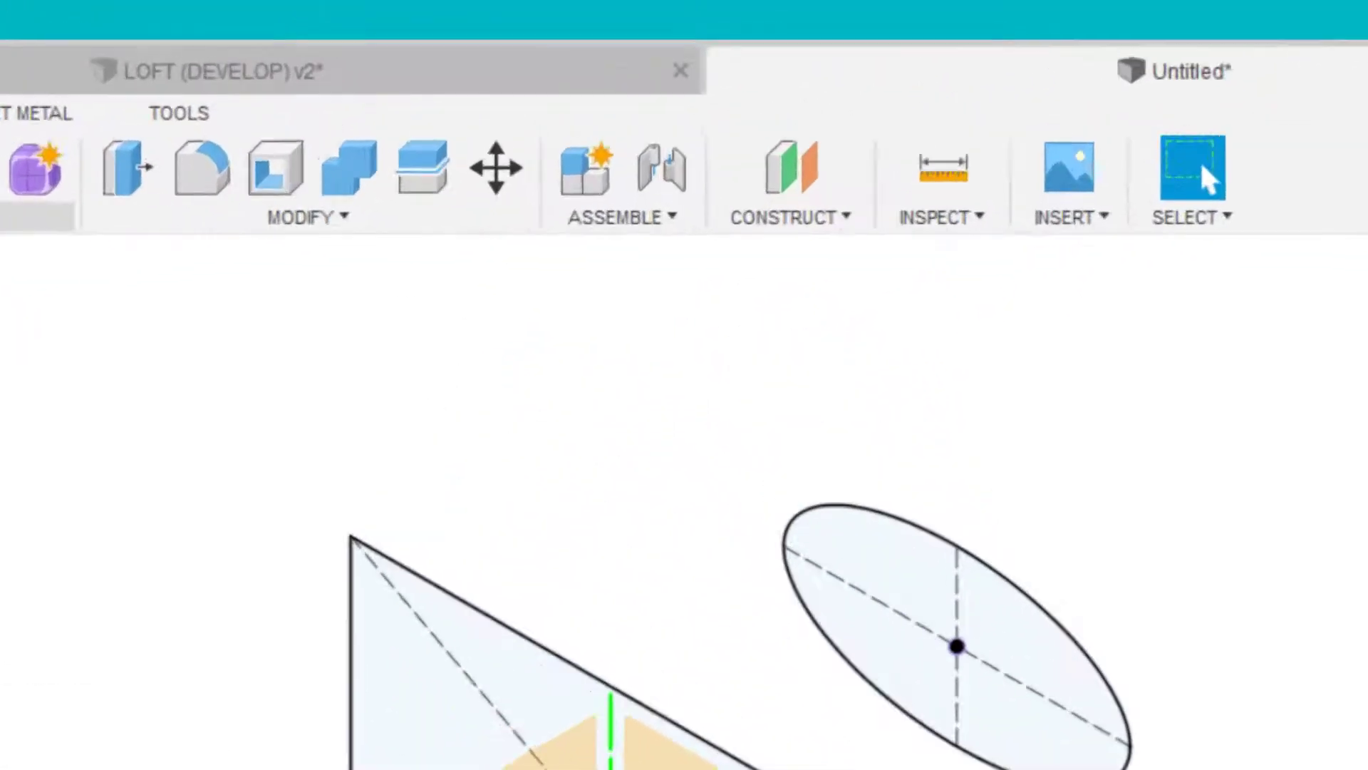
Create a construction plane offset -200 mm from the XY plane, behind the ellipse
click(804, 225)
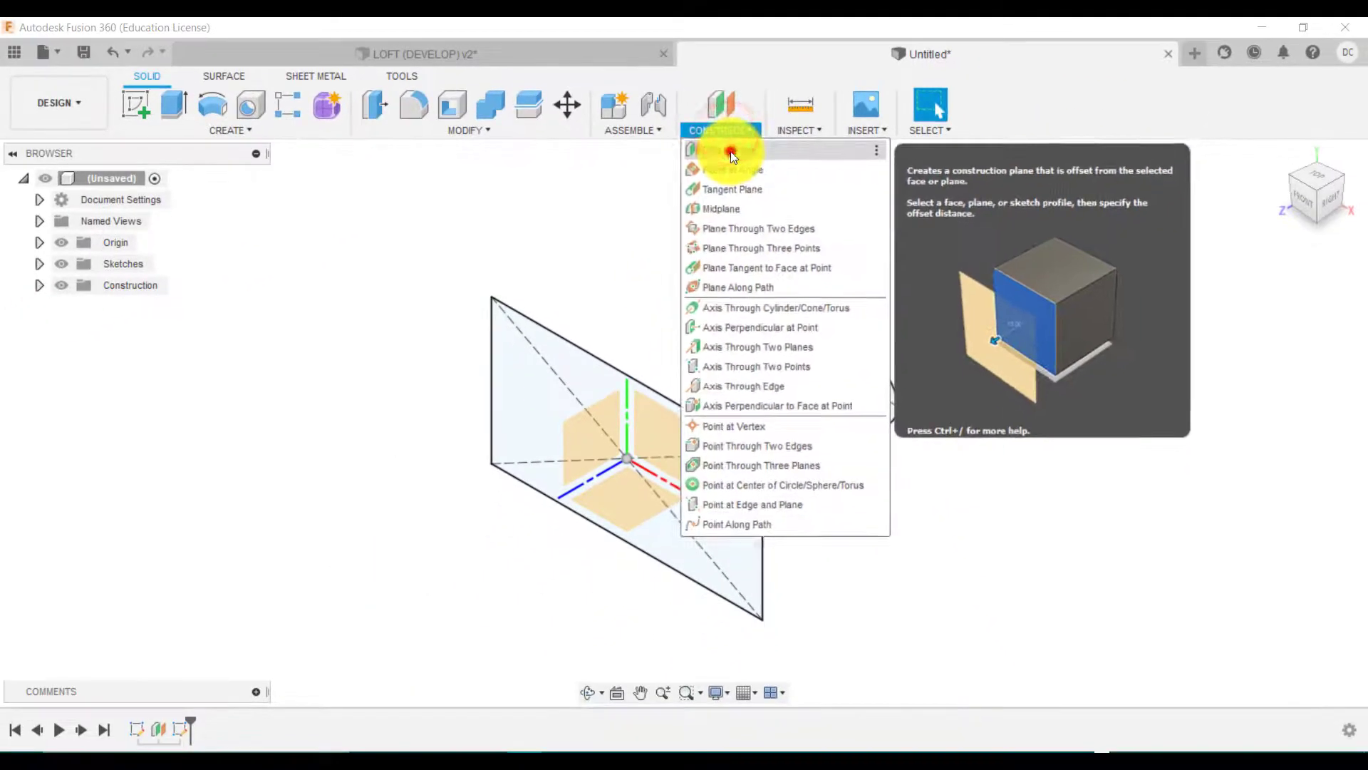
click(729, 151)
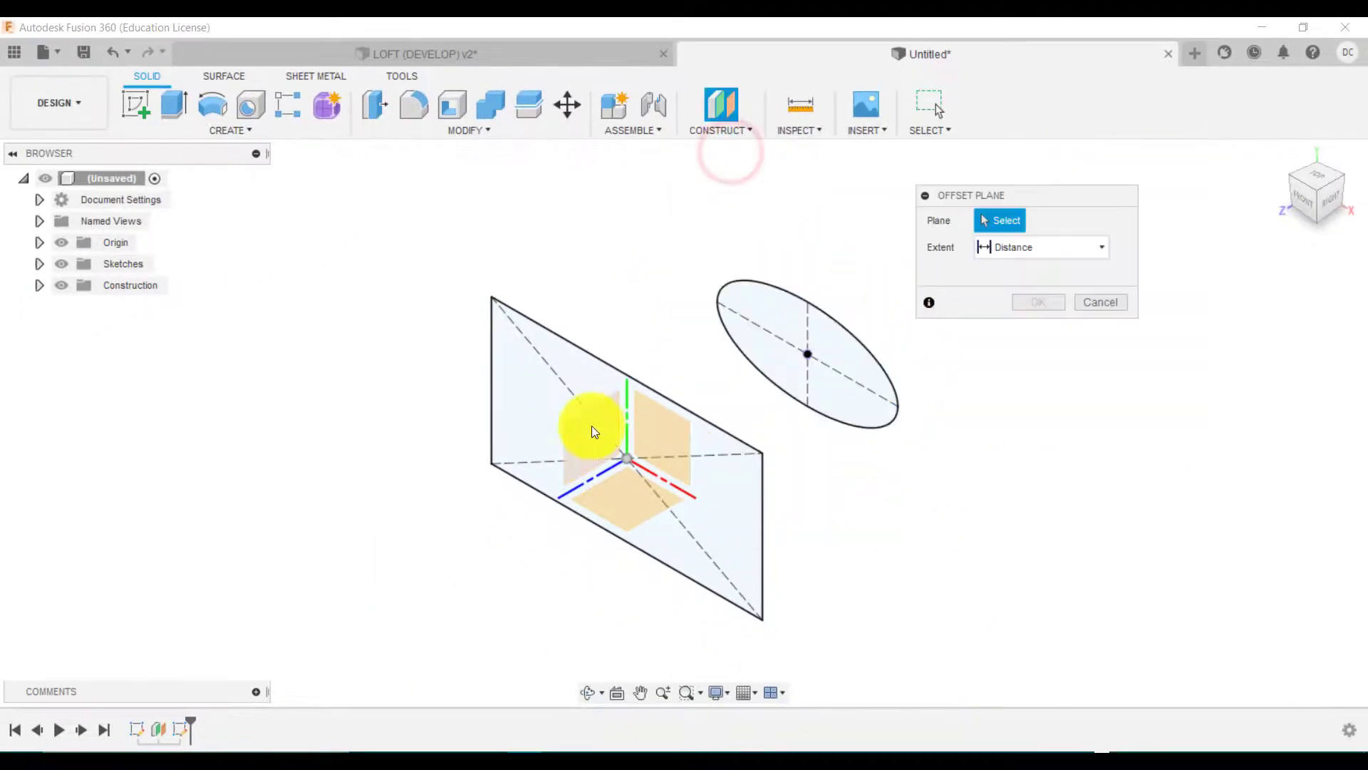
click(667, 433)
drag(633, 449, 896, 345)
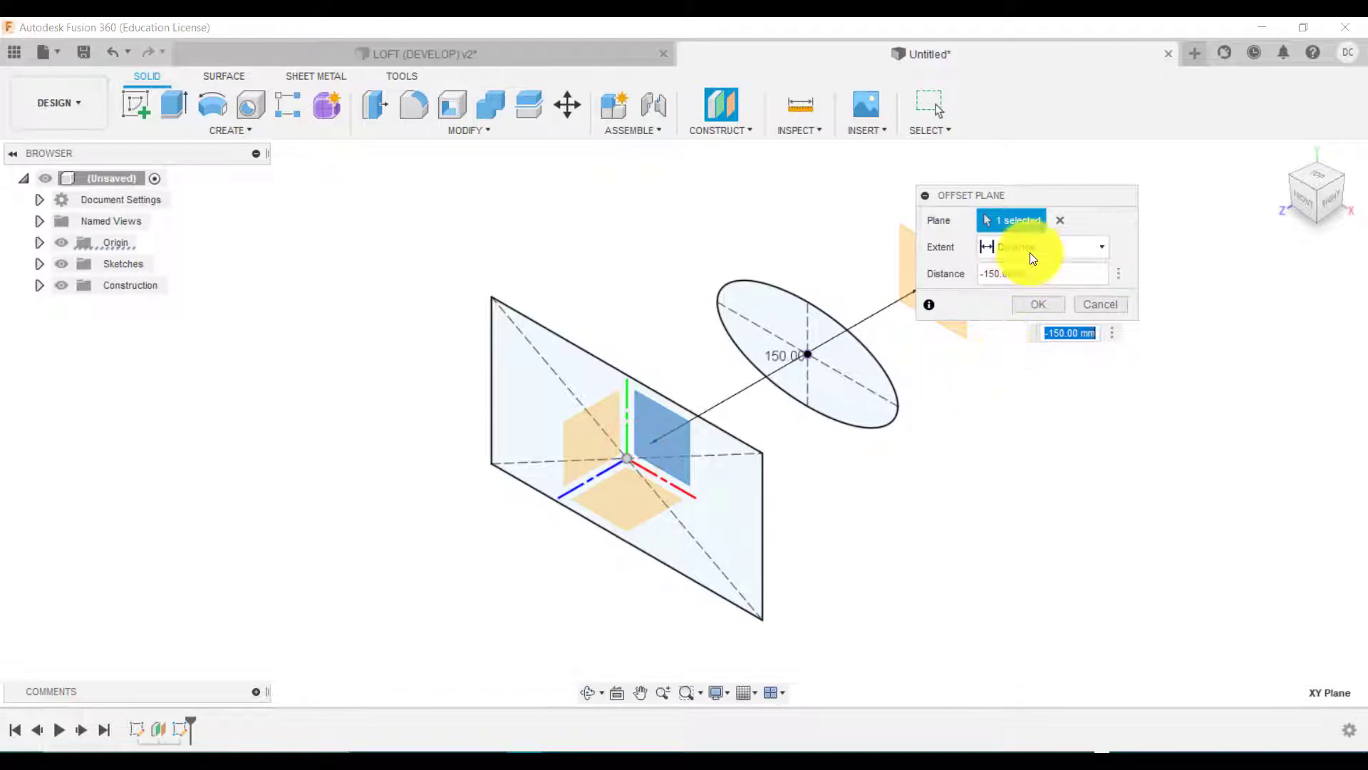
drag(1073, 197, 1212, 217)
drag(1194, 294, 1122, 285)
text(200)
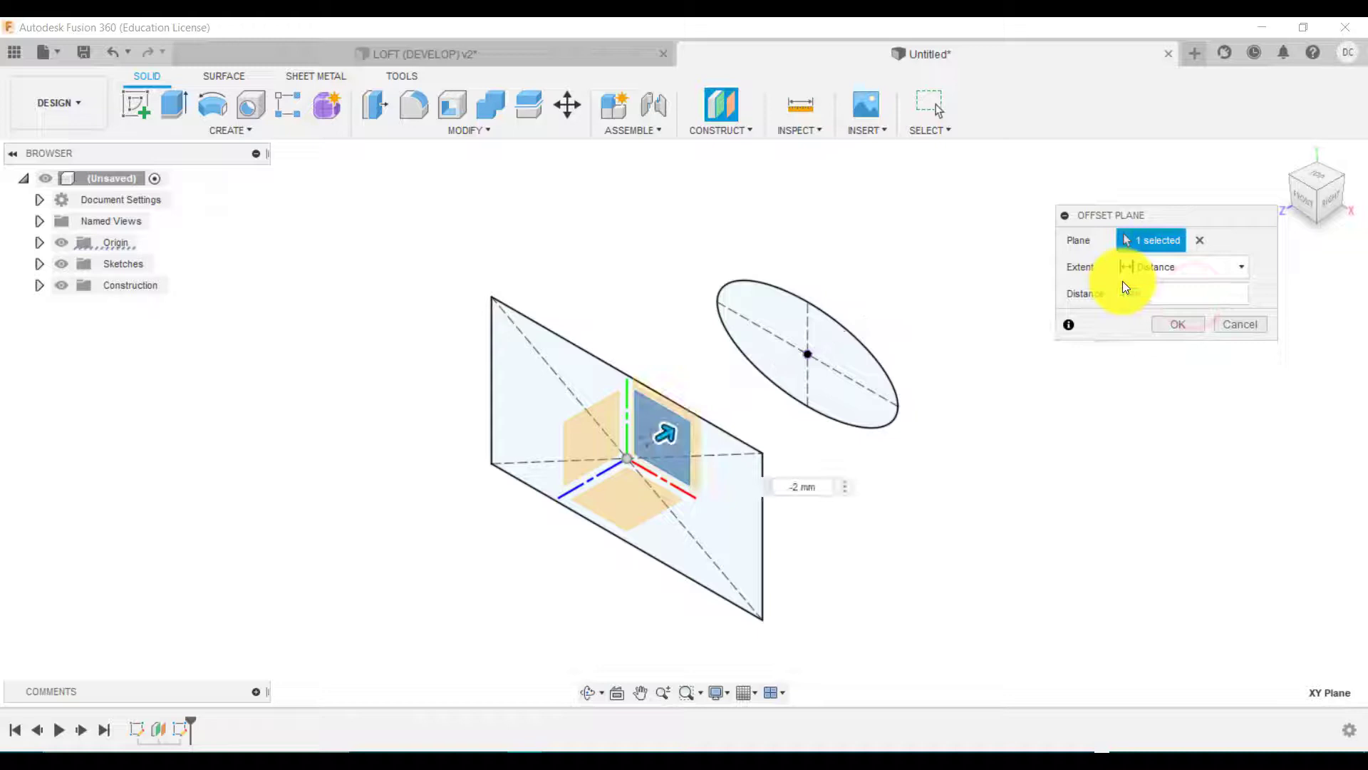
key(Return)
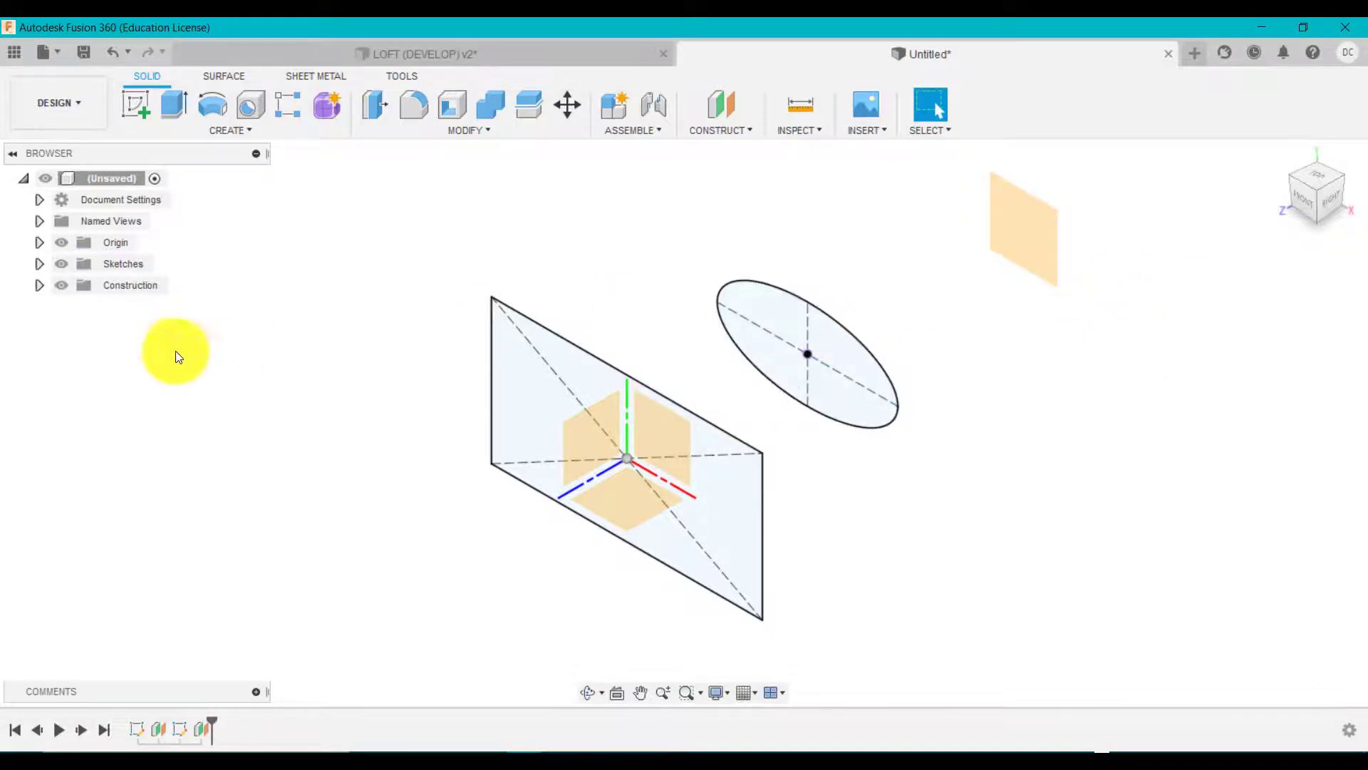
Show the first offset plane to view it around the ellipse, and hide it again
click(38, 285)
click(69, 306)
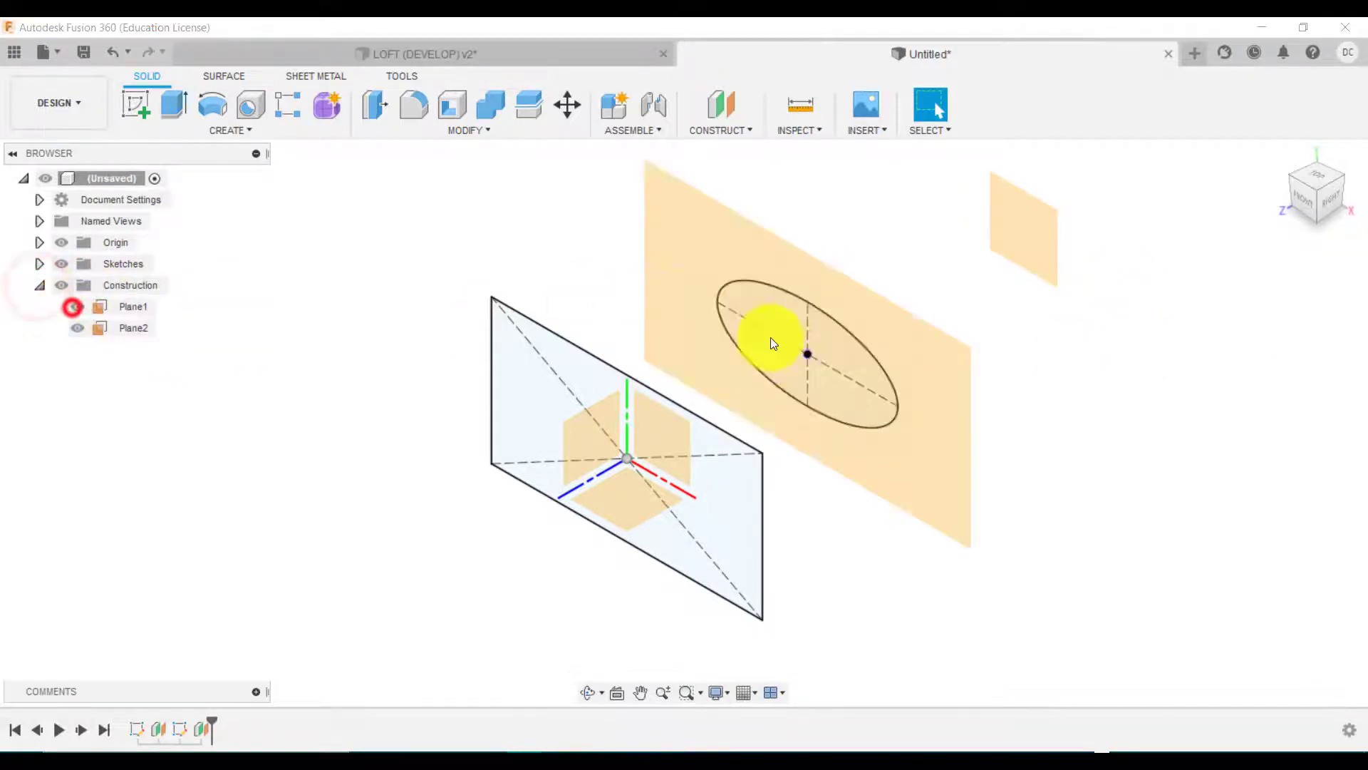
click(76, 307)
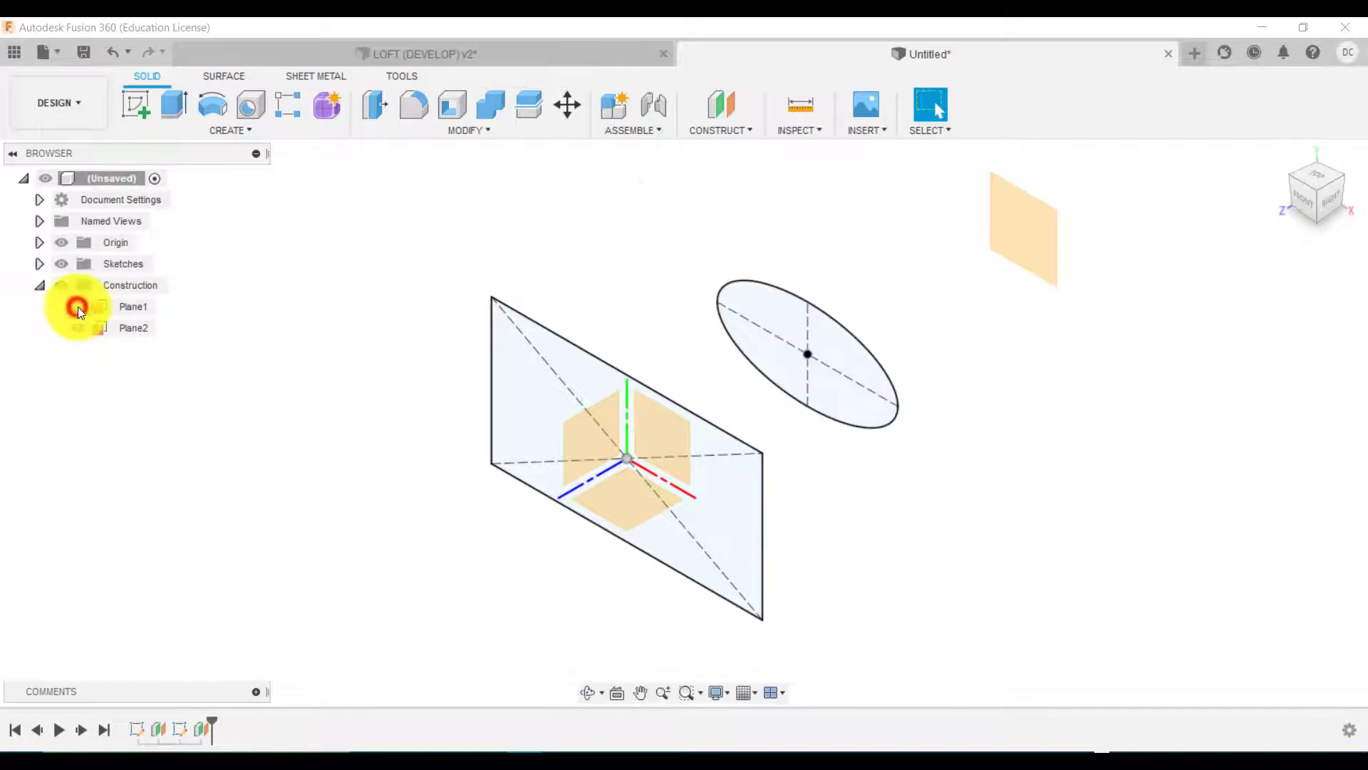
click(911, 243)
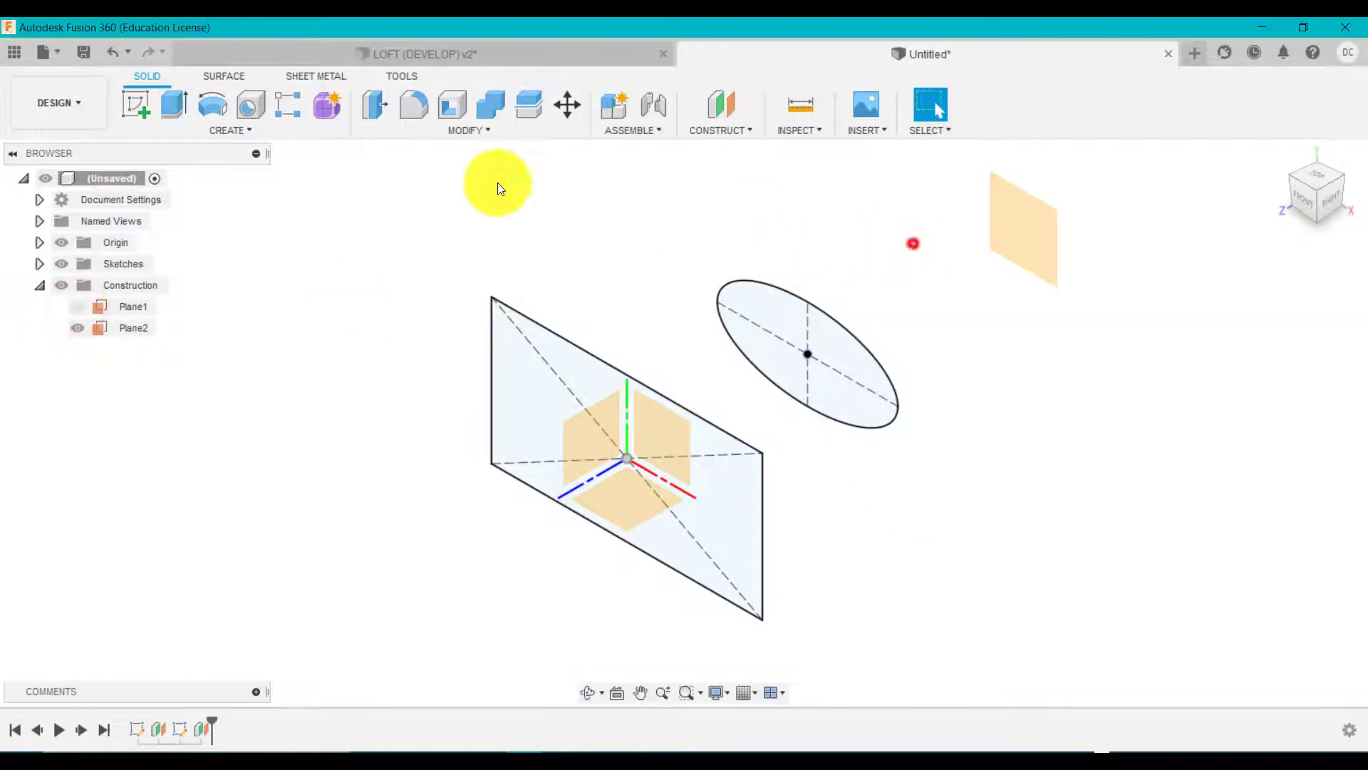
Sketch an 80 mm diameter circle centered on the origin on the second offset plane and finish the sketch
click(136, 105)
click(1024, 233)
key(c)
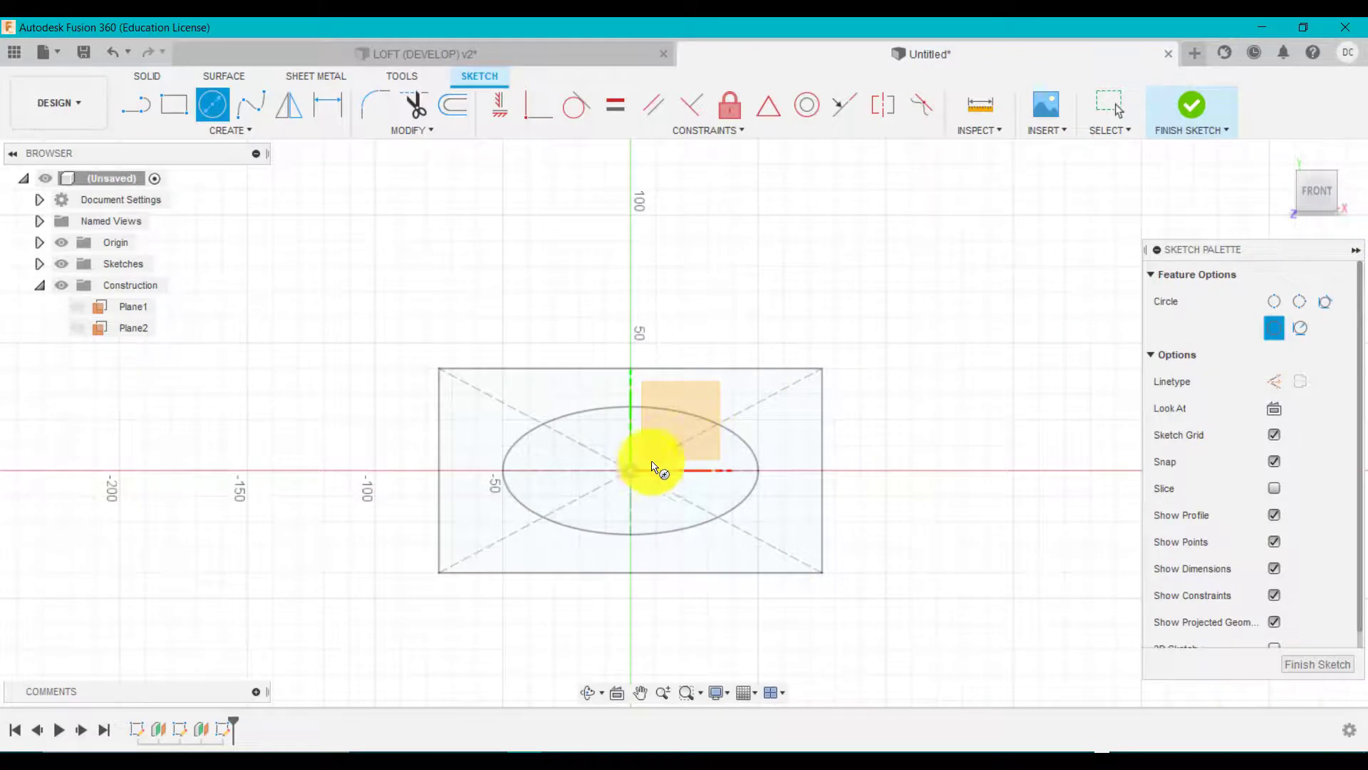
click(631, 470)
key(Return)
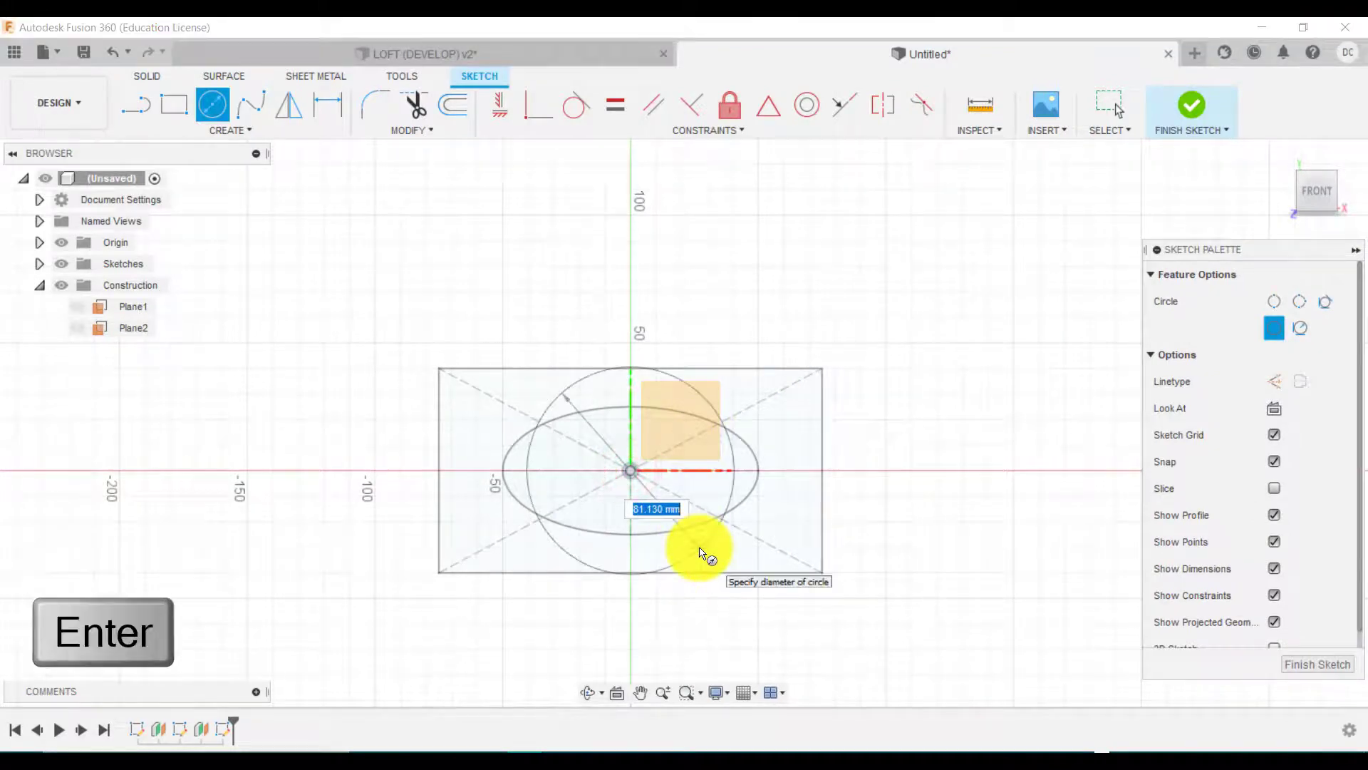
key(Return)
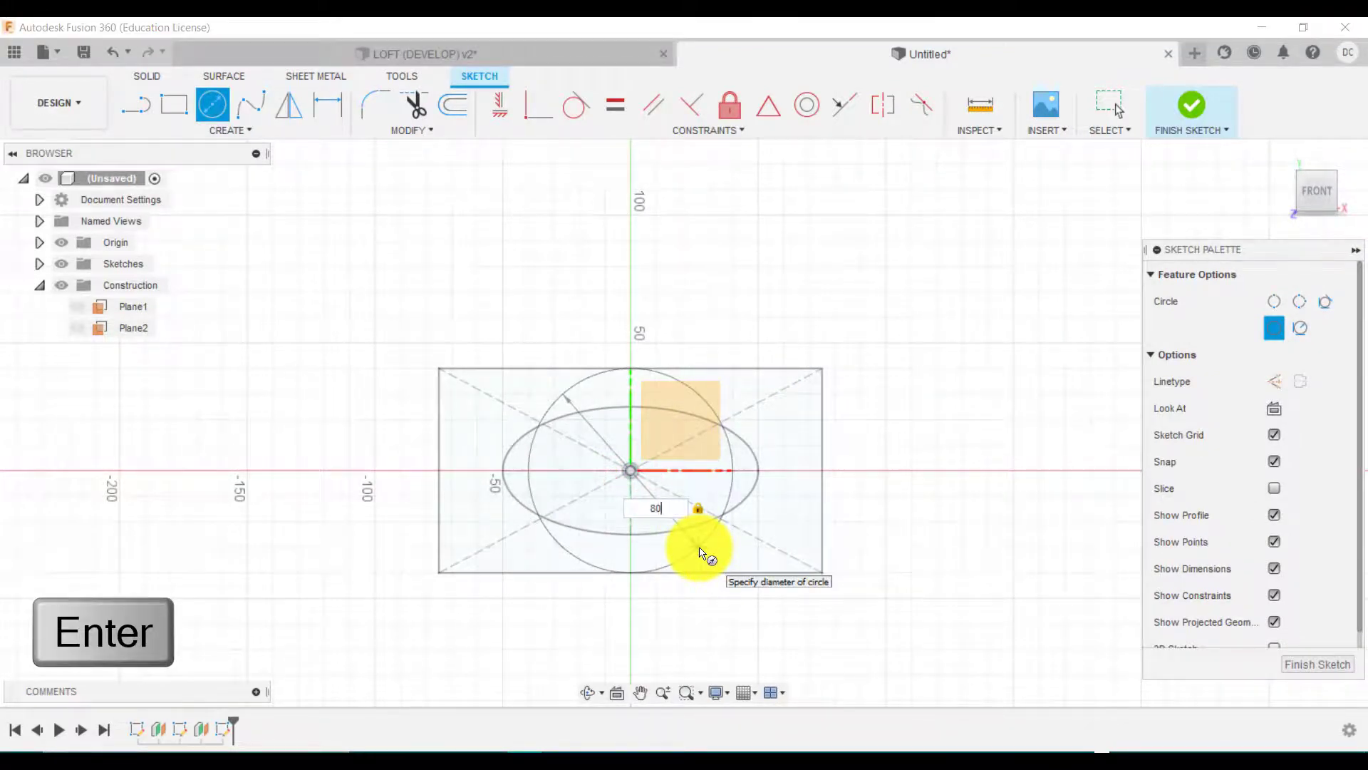
key(Return)
click(1198, 106)
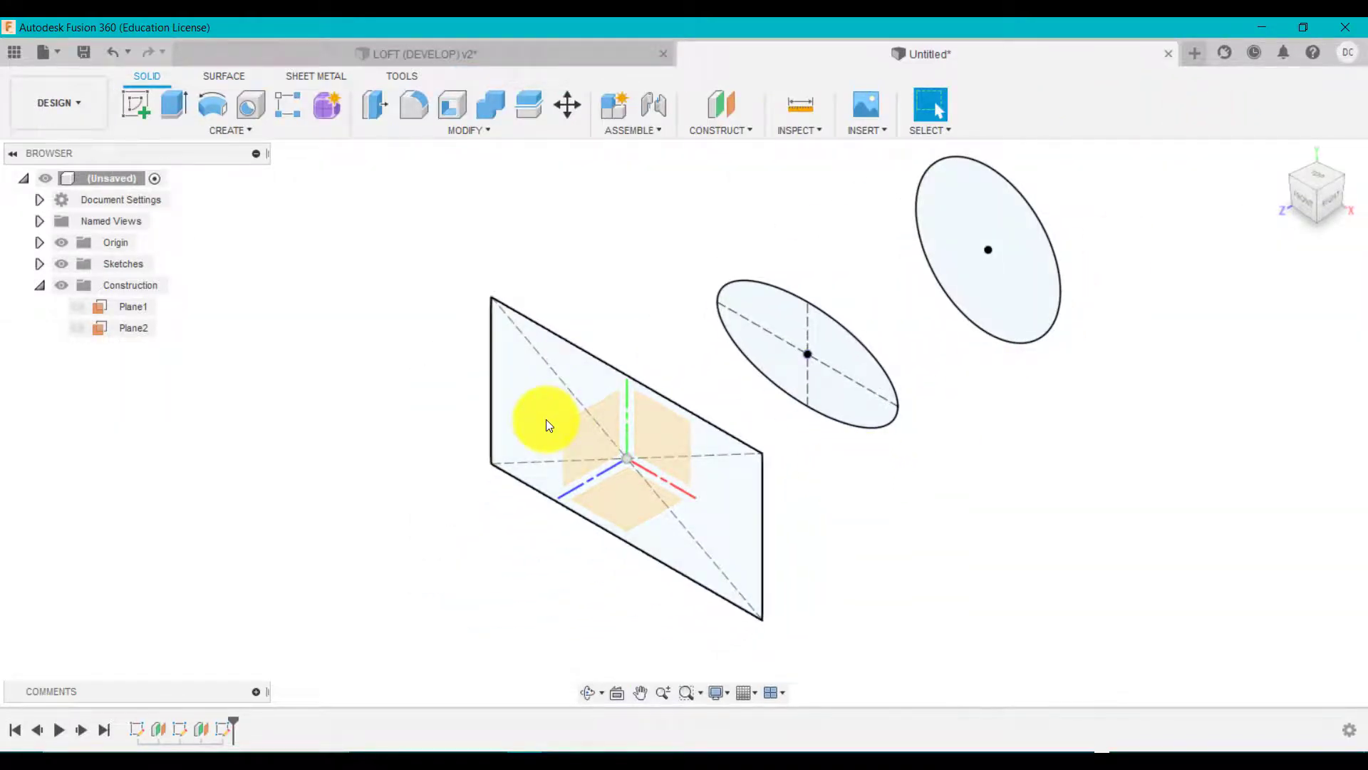
click(217, 139)
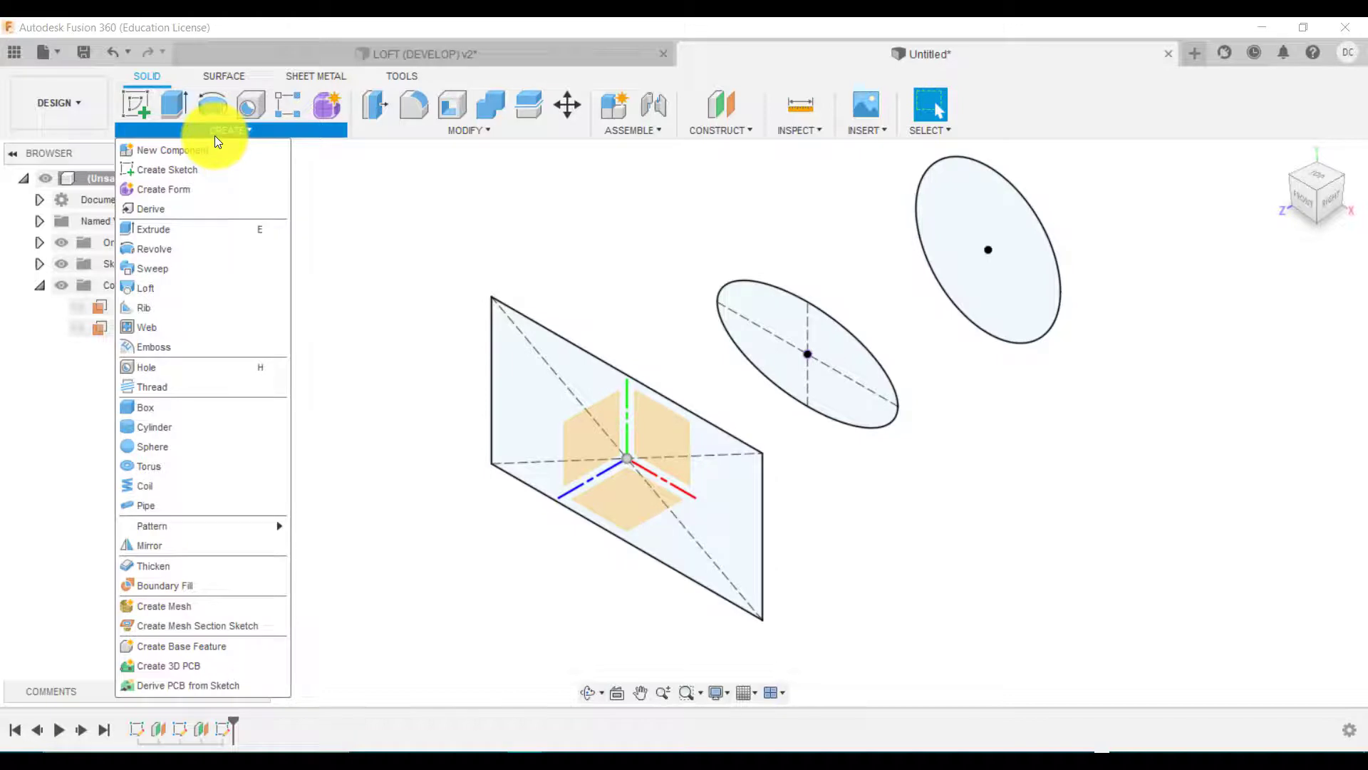
click(468, 130)
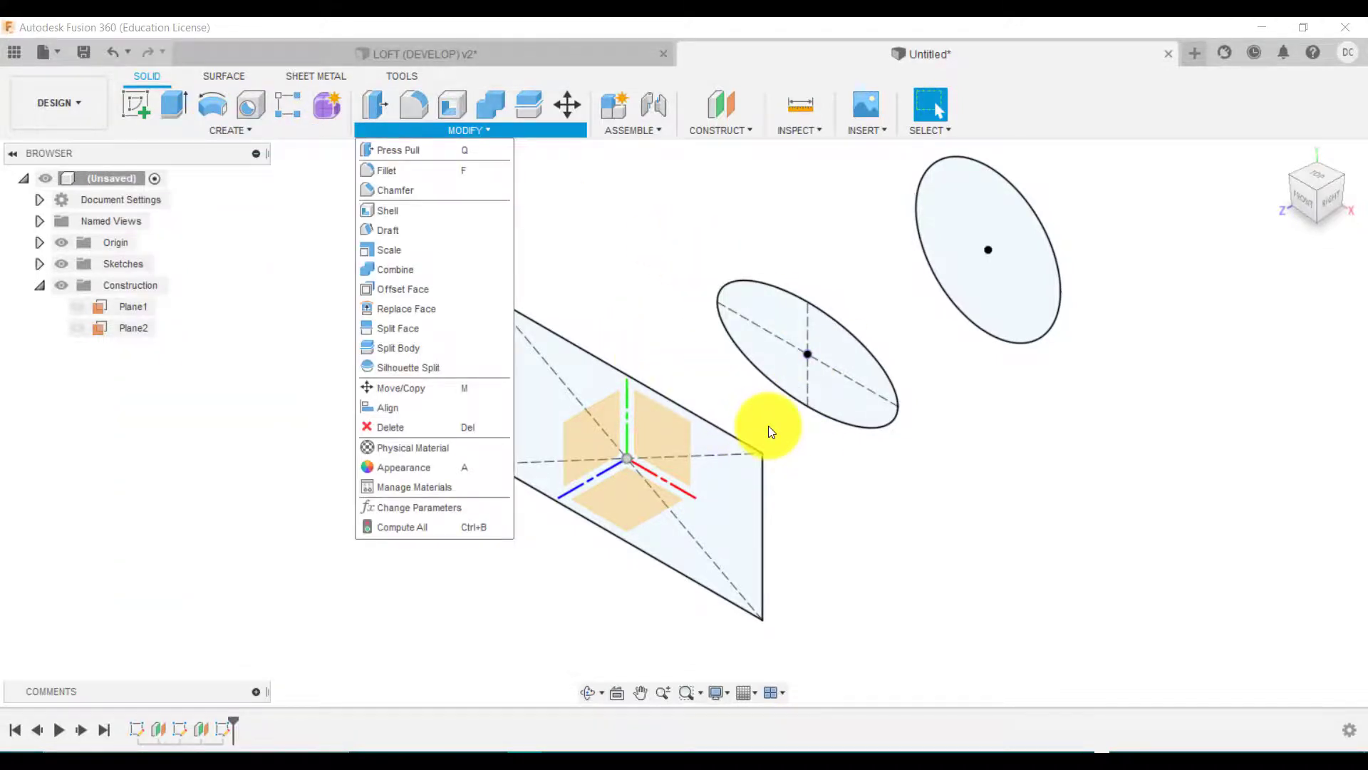
Loft through the rectangle, the ellipse and the circle, in that order, as a new body
click(280, 137)
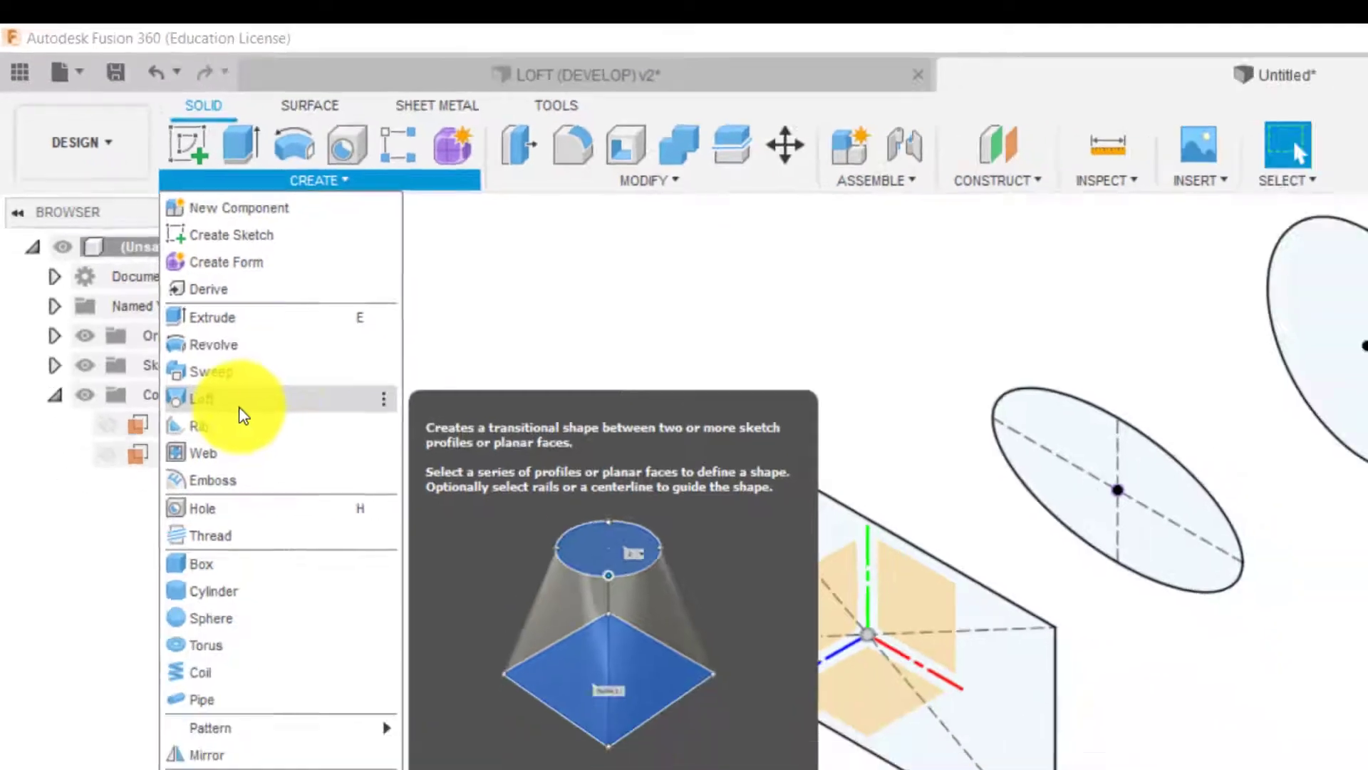
click(289, 543)
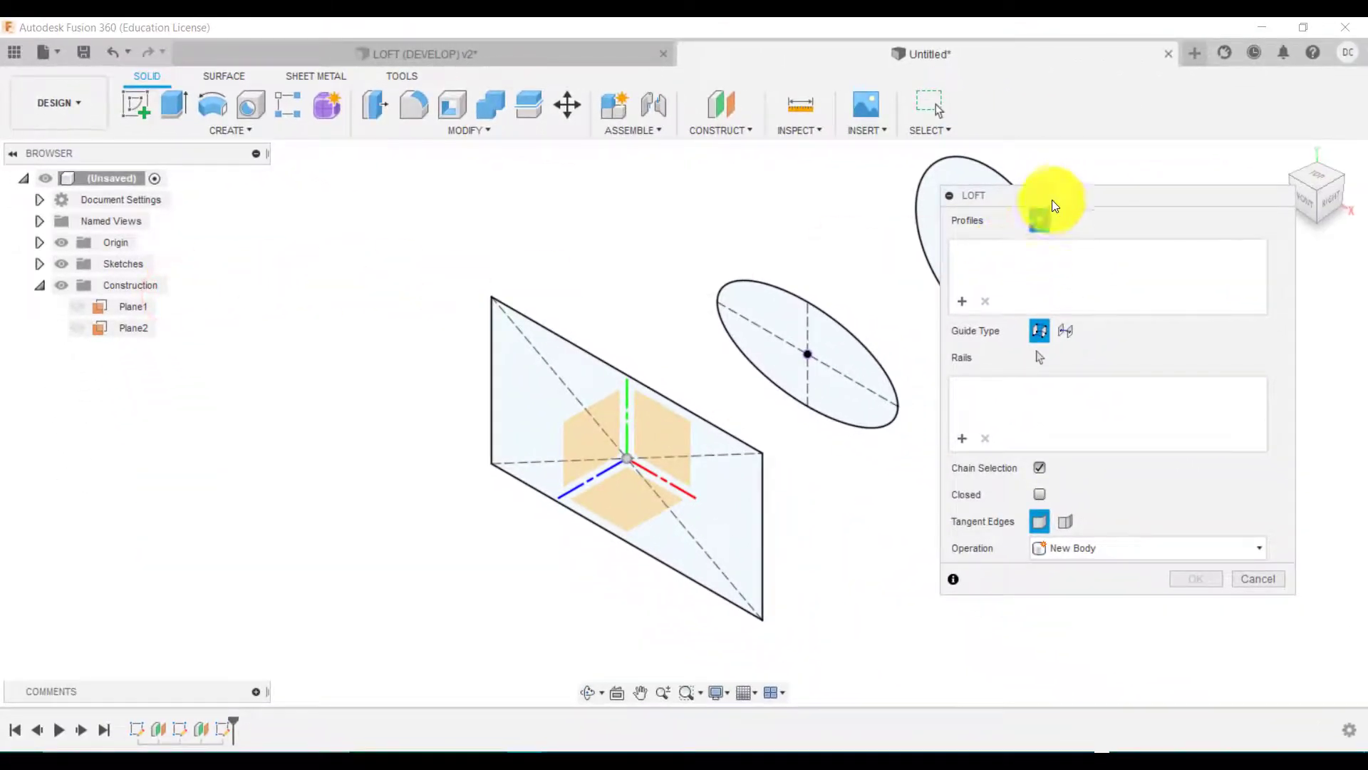
drag(1053, 196, 1097, 254)
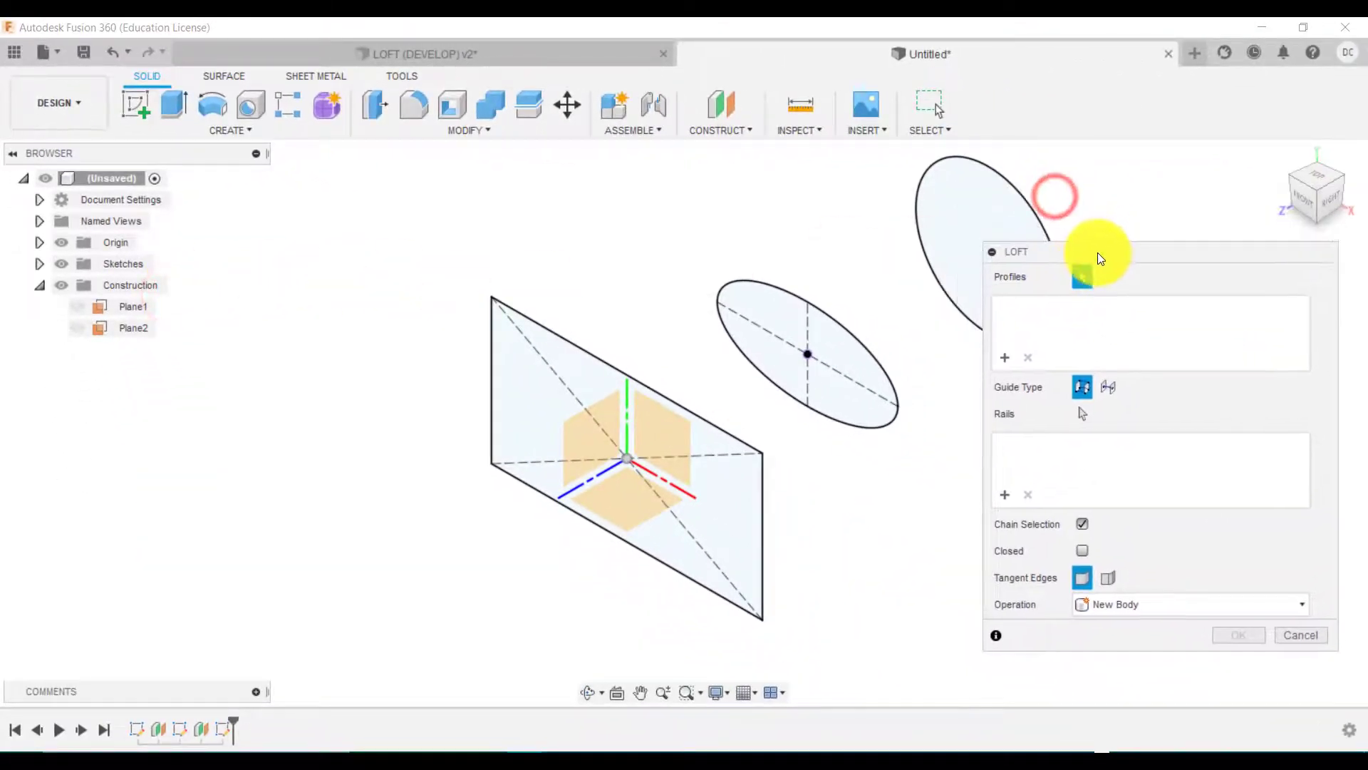
click(723, 436)
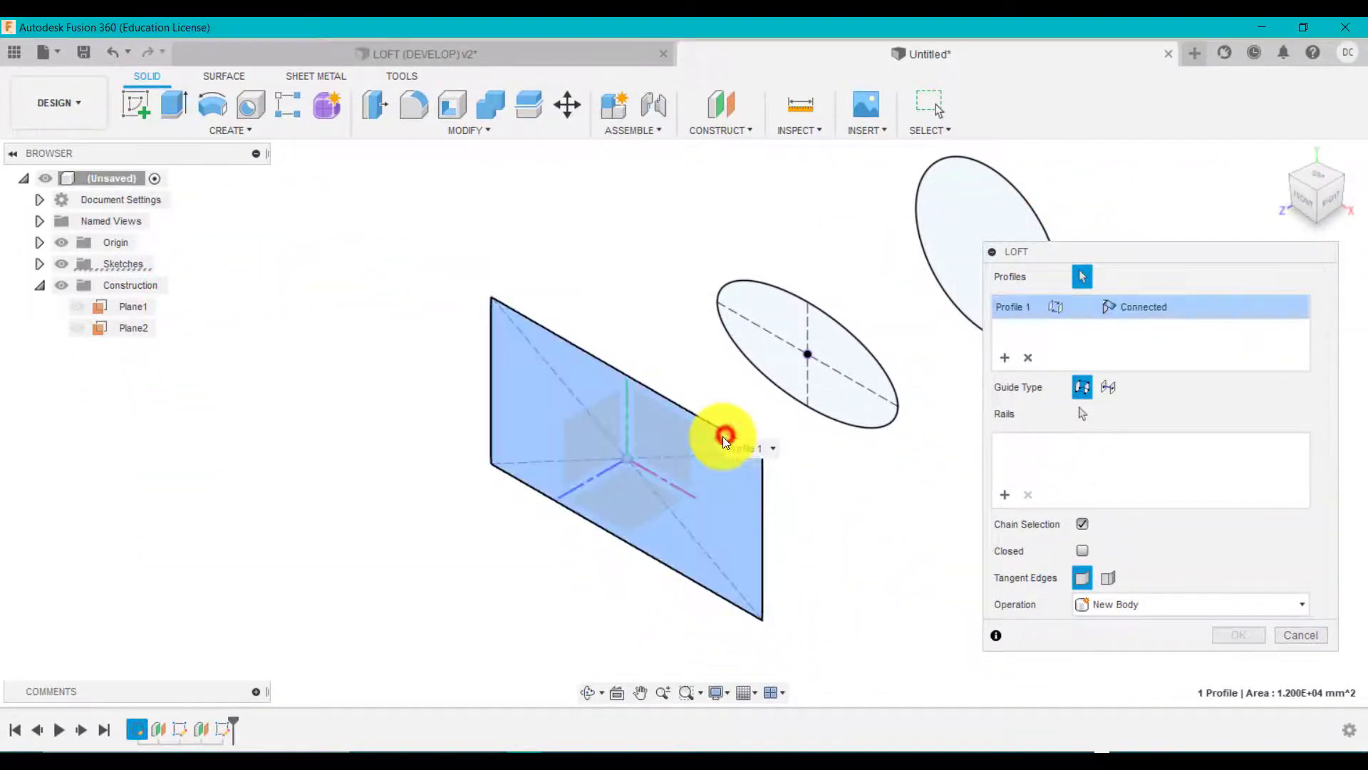
click(866, 356)
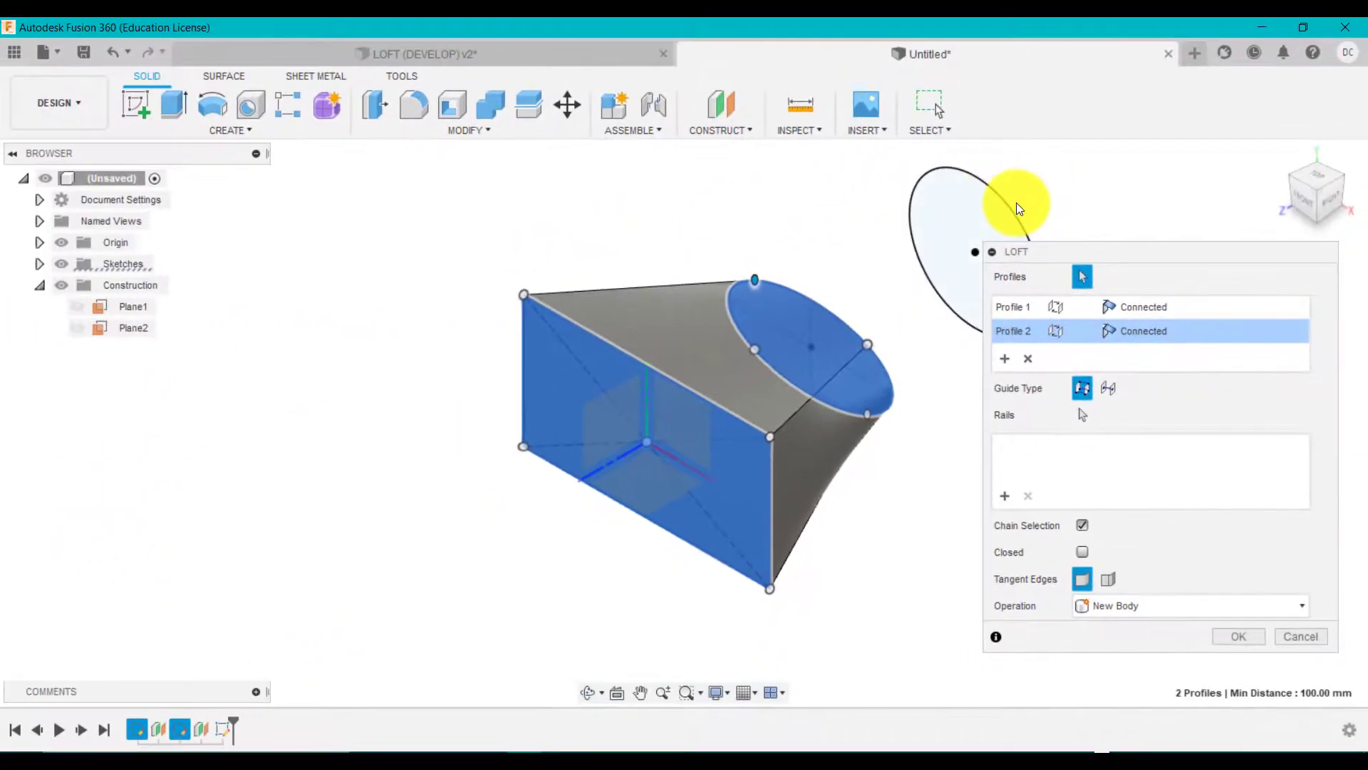
click(1007, 212)
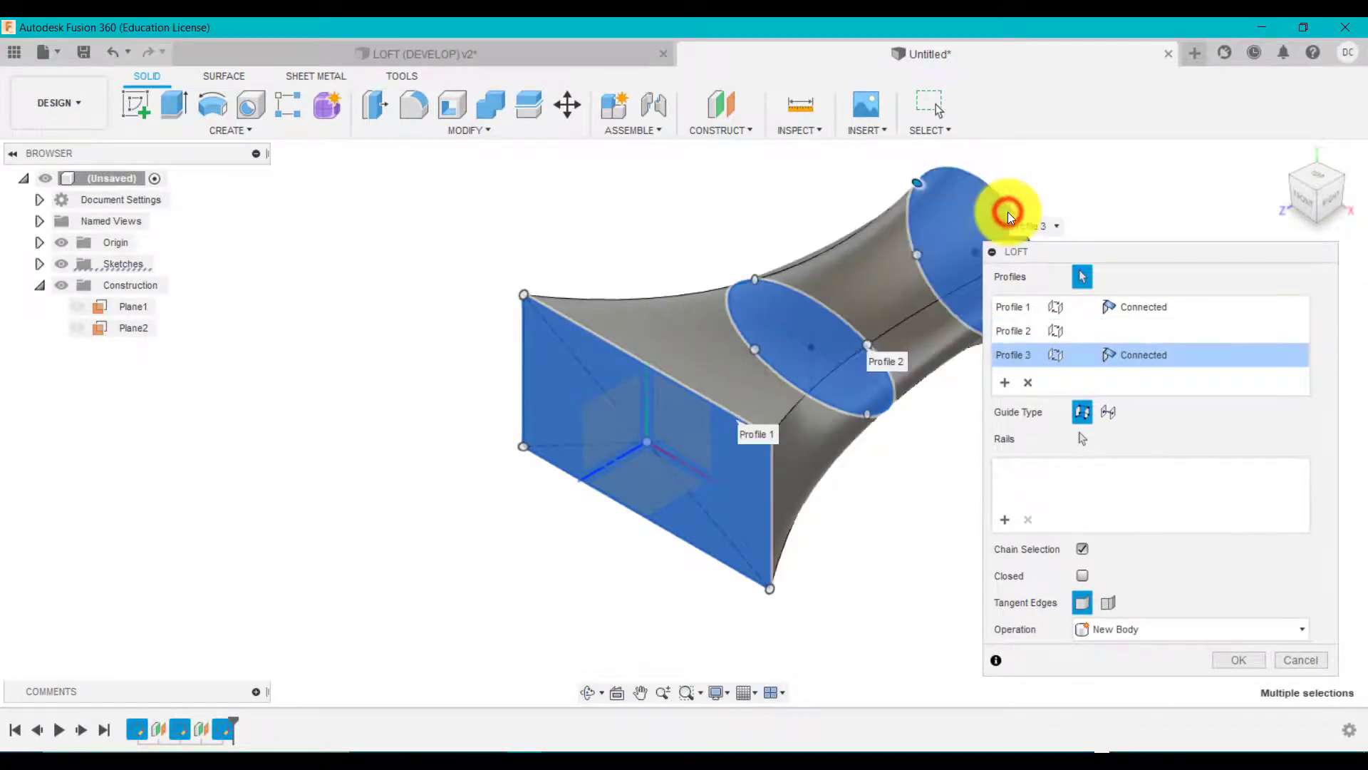
drag(1098, 251, 221, 186)
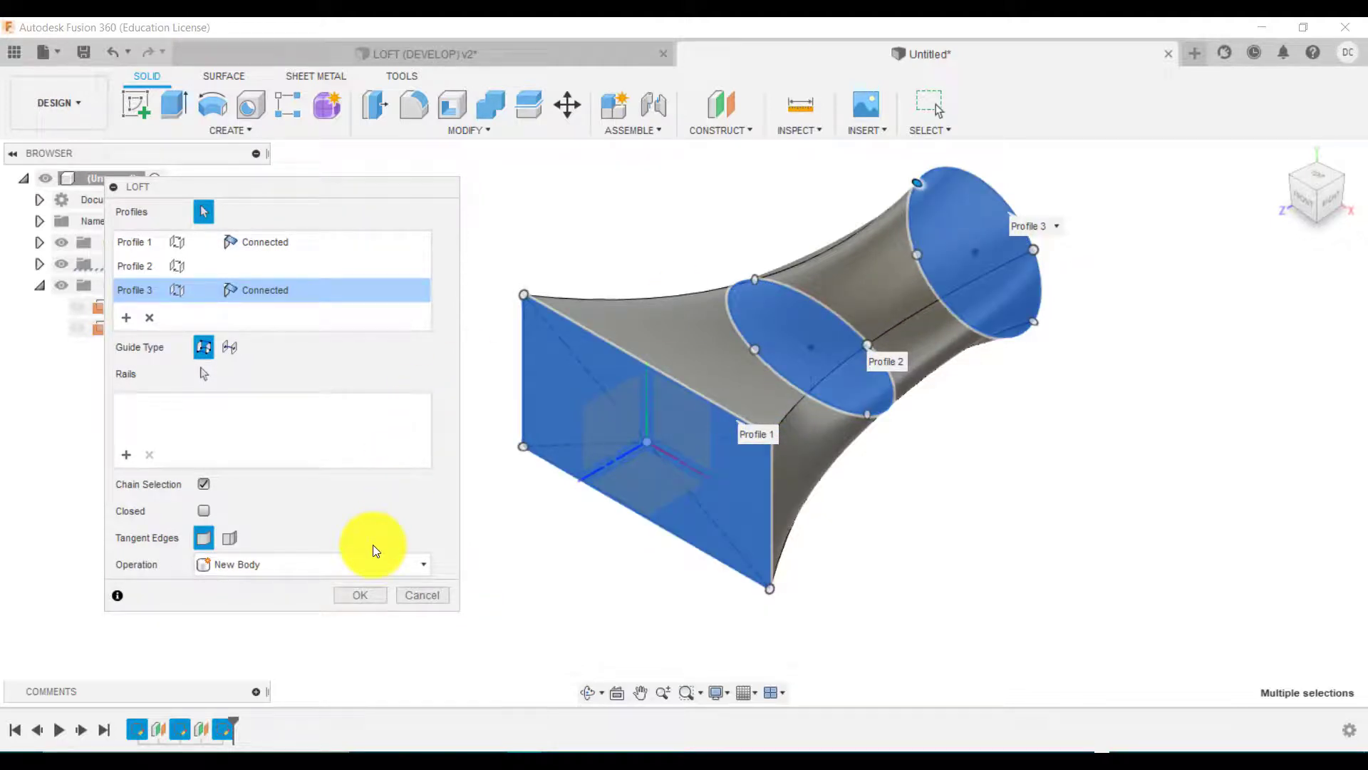
click(376, 594)
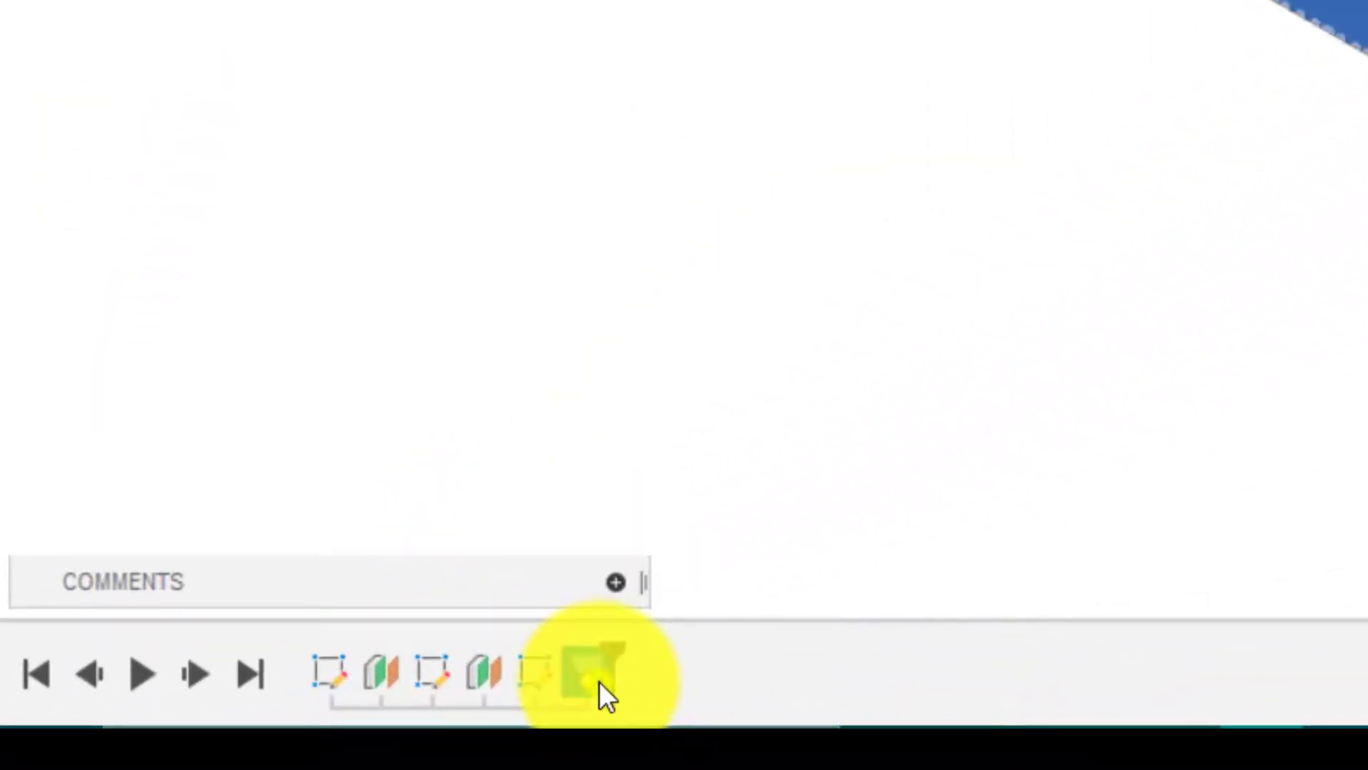
Open the loft feature for editing and select the upper connection point on the ellipse profile nearest the rectangle's upper corner
right_click(248, 730)
click(684, 309)
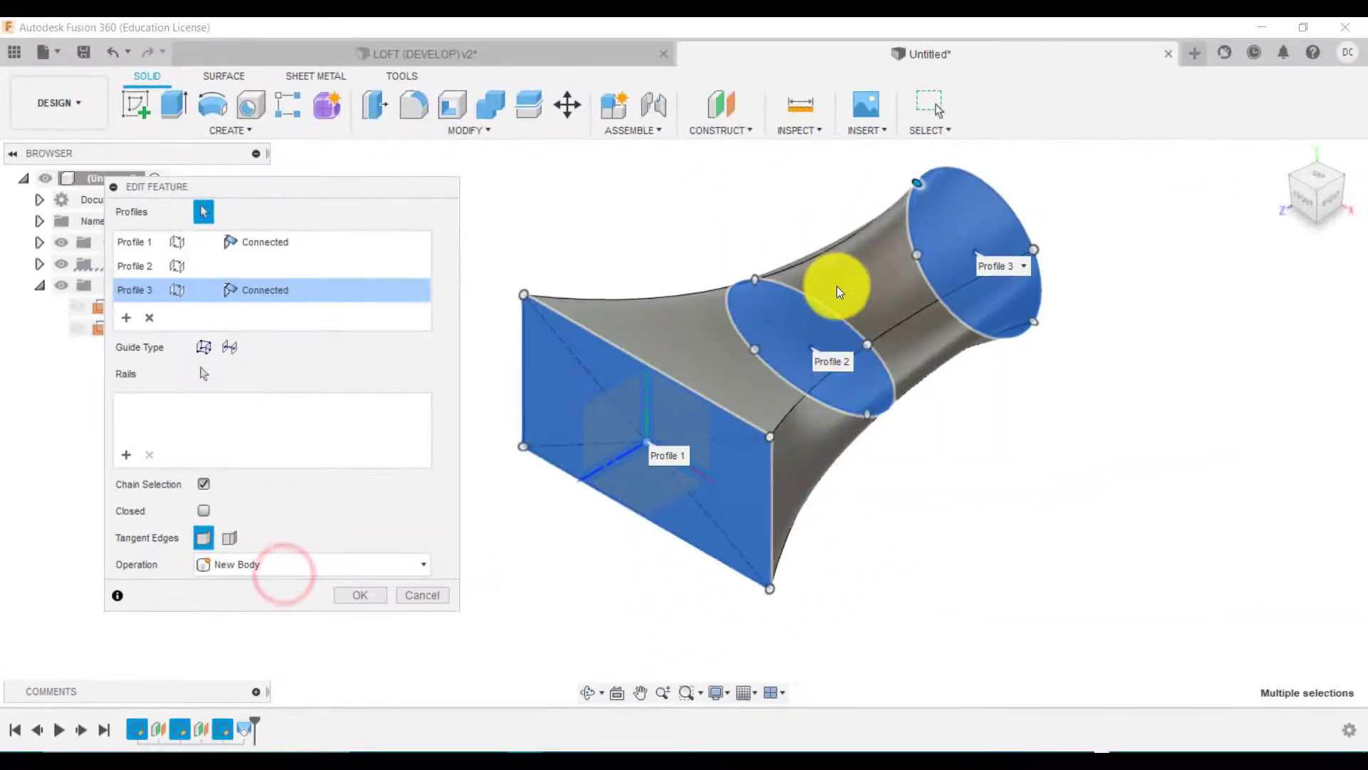
scroll(879, 374, up, 5)
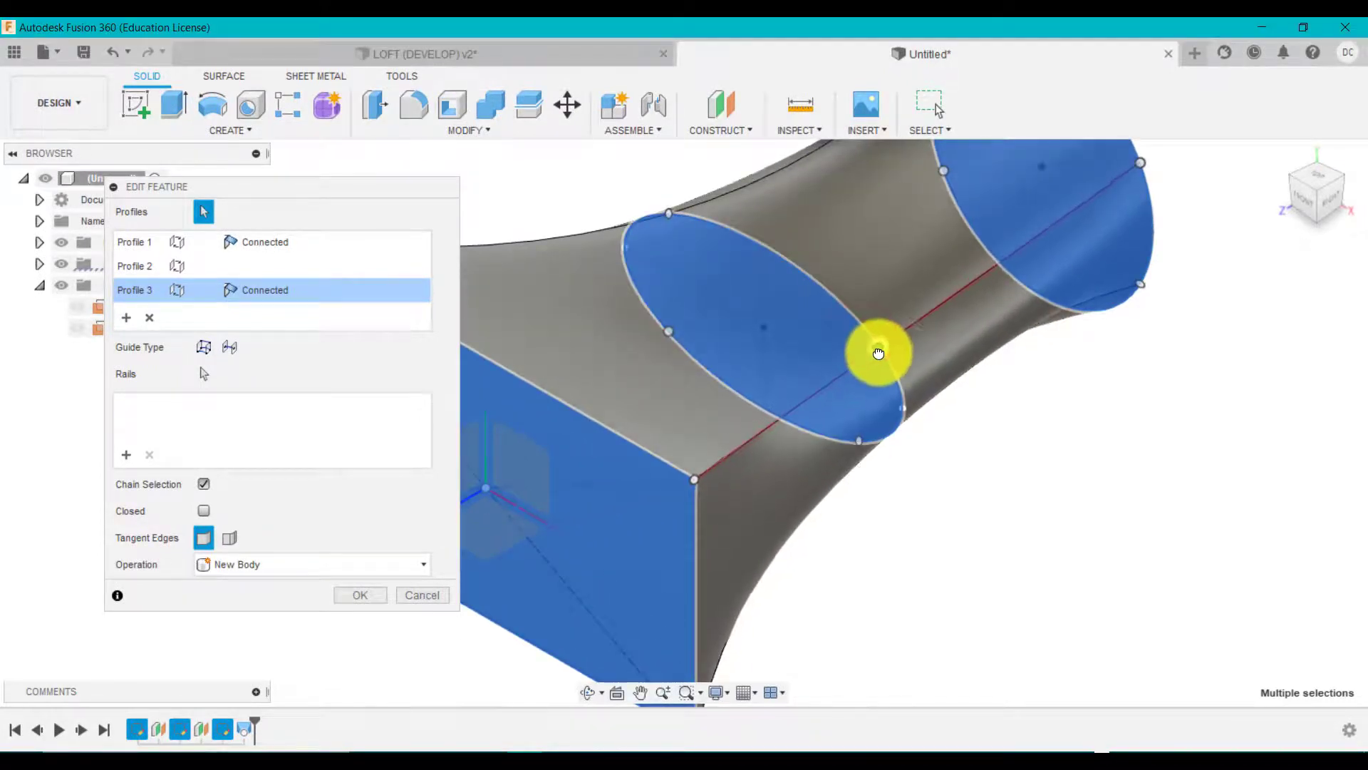
click(878, 353)
Slide the two upper connection points on the ellipse profile inward, towards each other, and apply the loft edit
click(1306, 206)
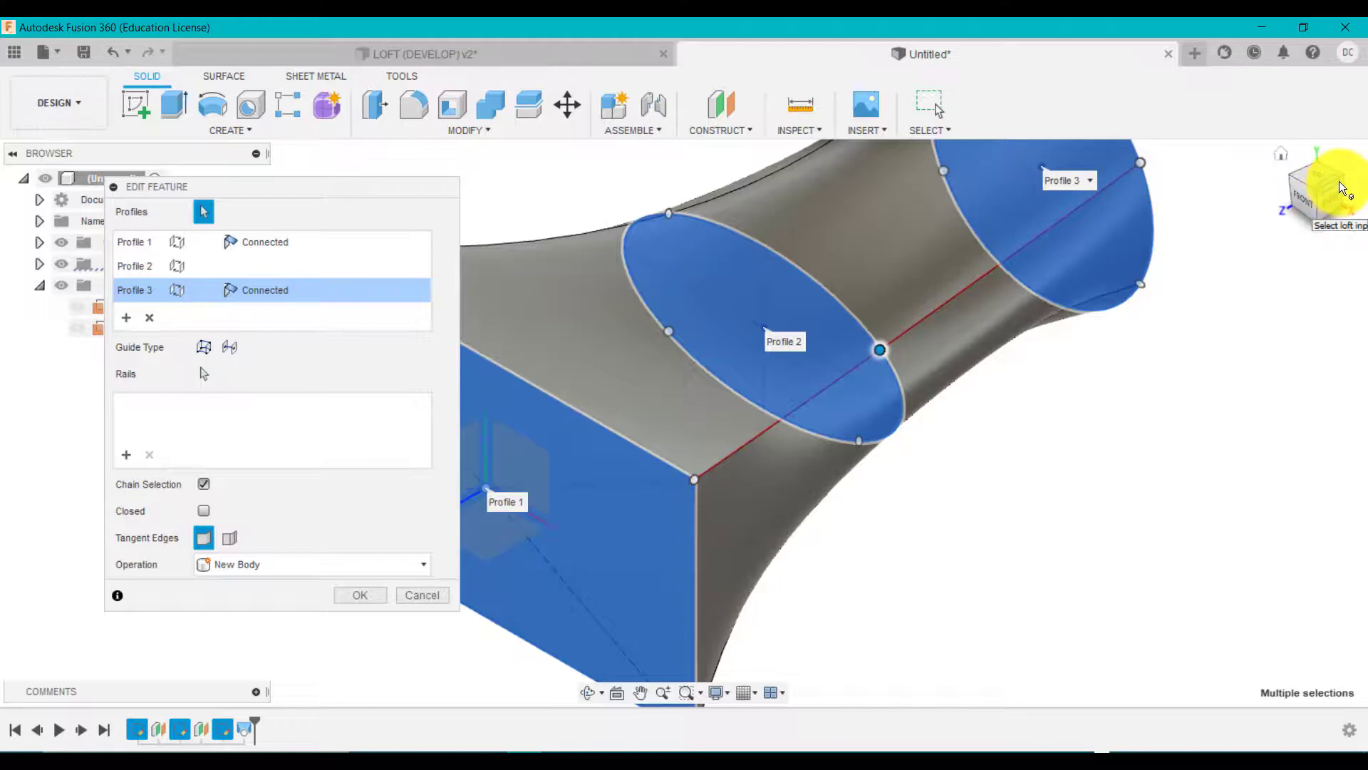
click(1340, 189)
click(1332, 197)
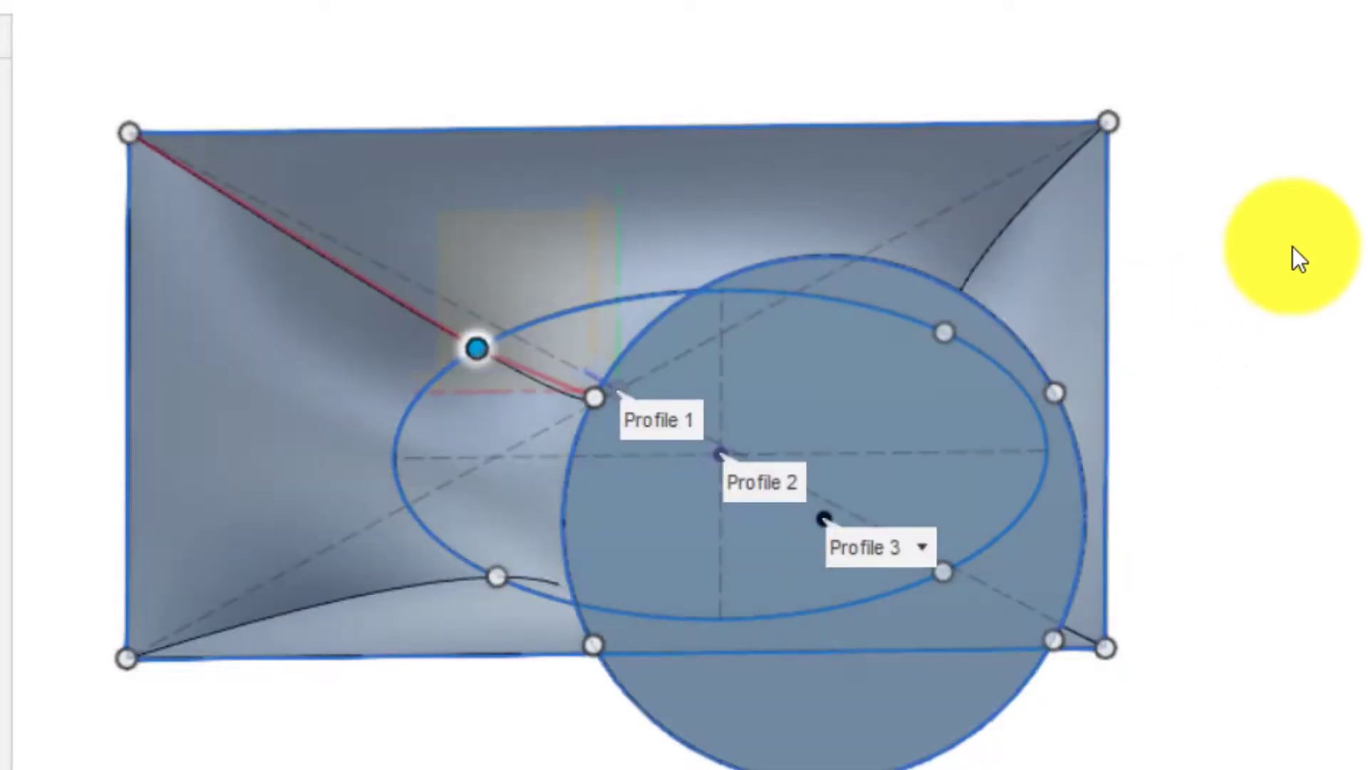
shift+middle_drag(1349, 318, 956, 378)
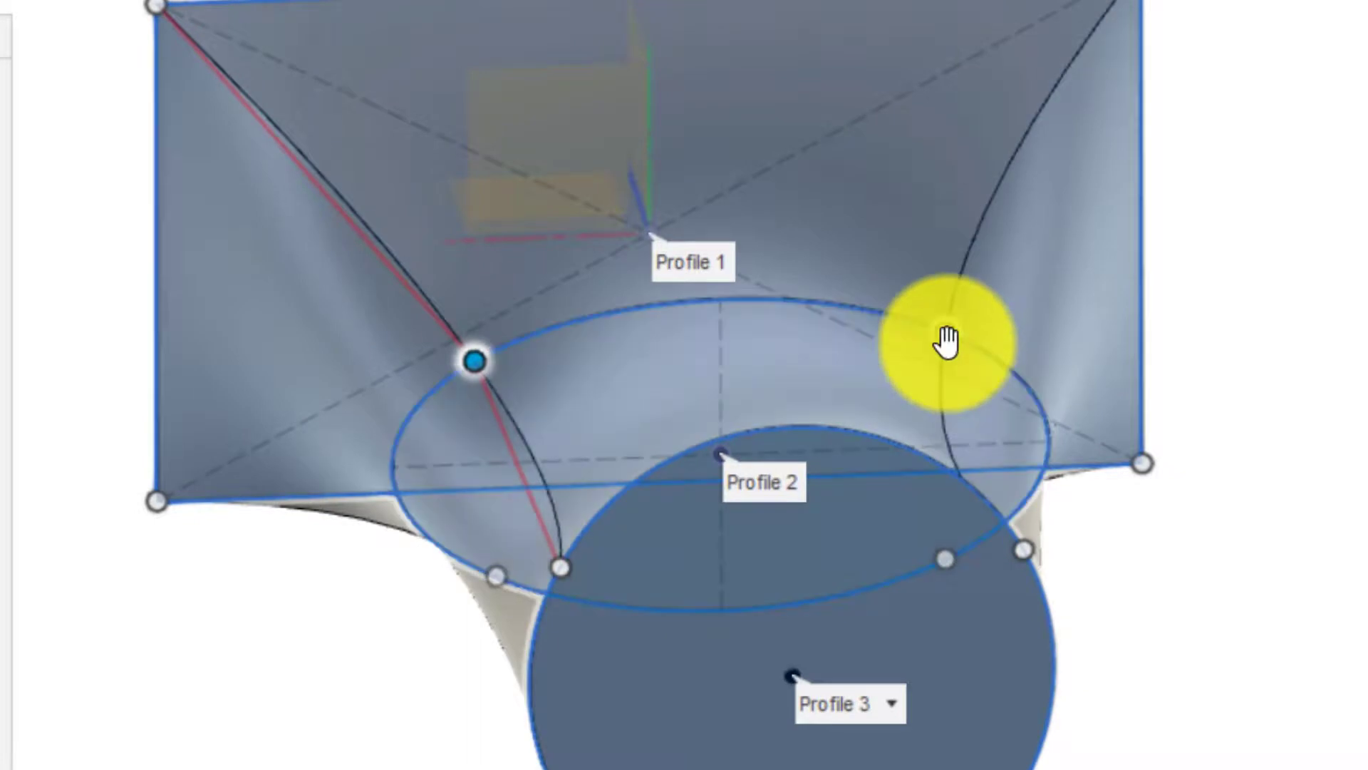
drag(947, 343, 855, 349)
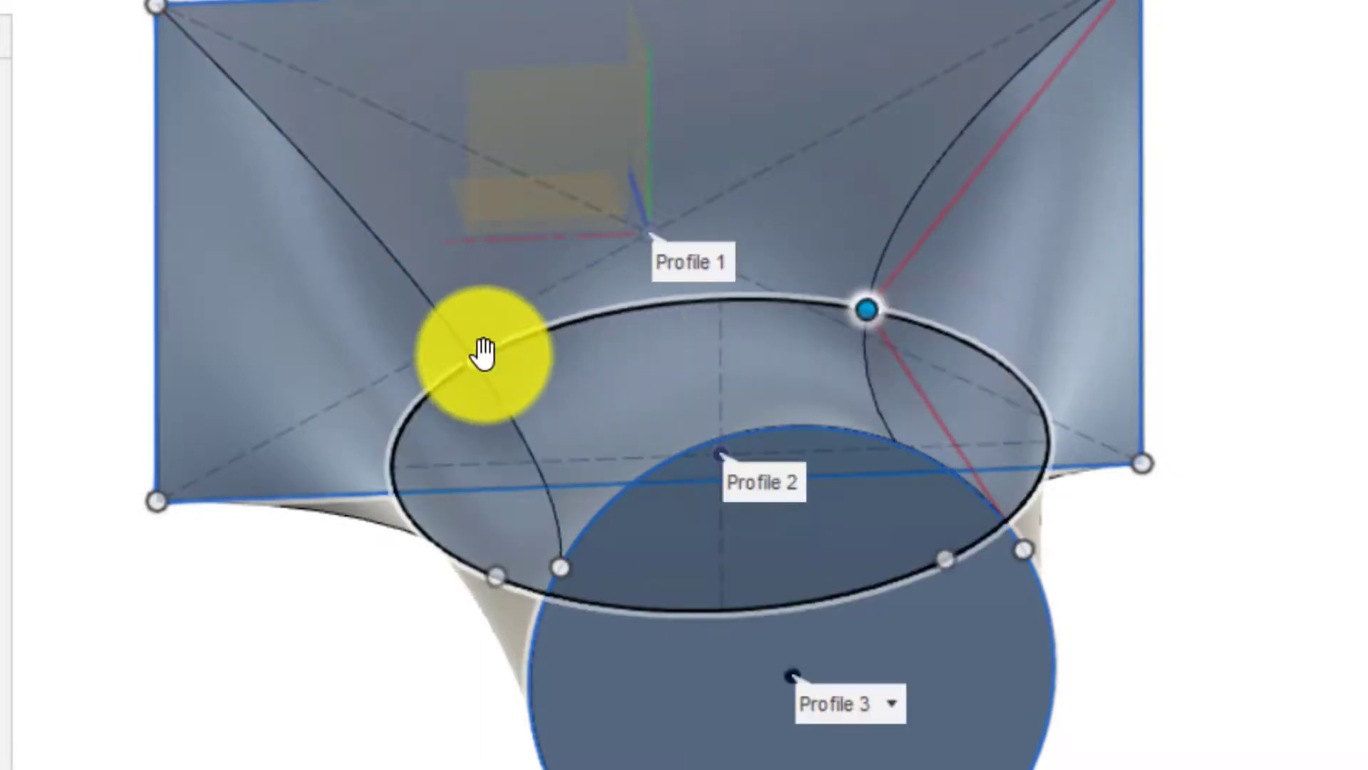
drag(485, 356, 559, 339)
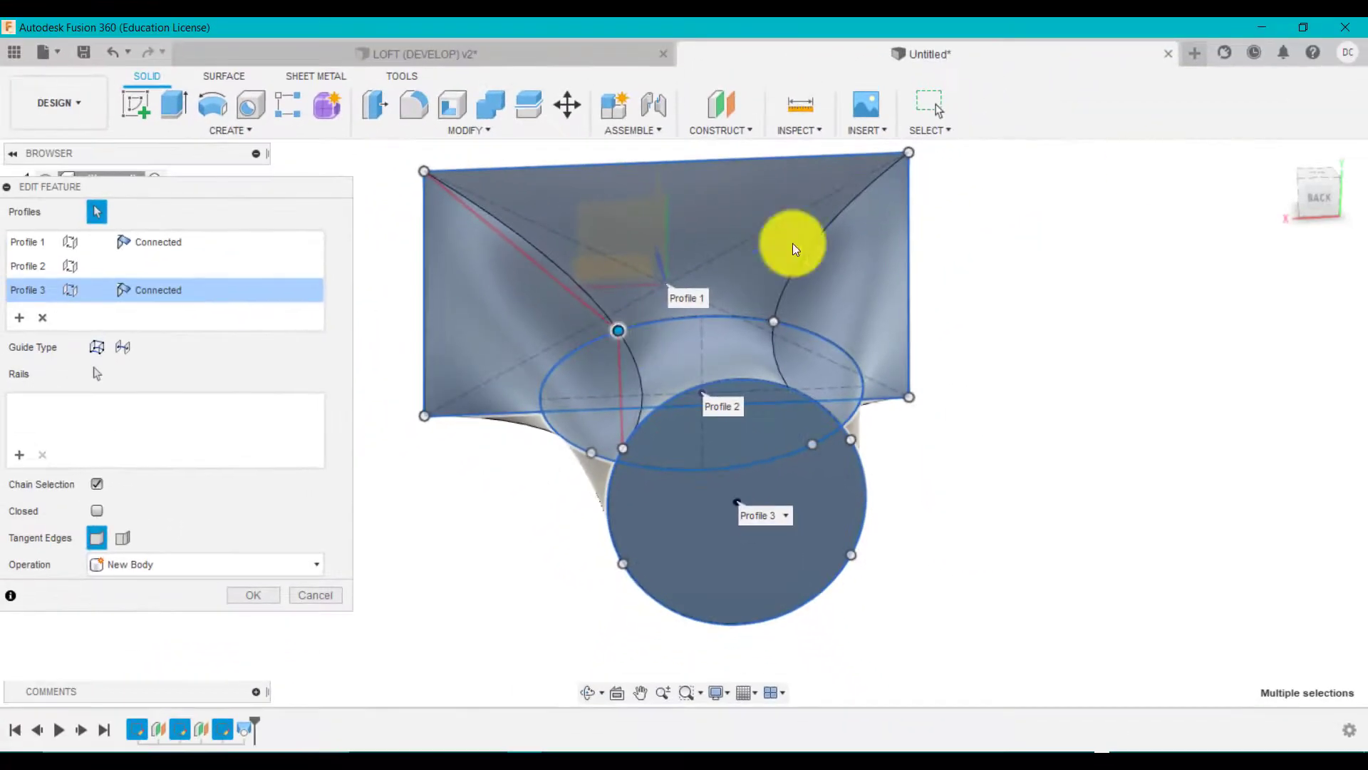
click(1282, 158)
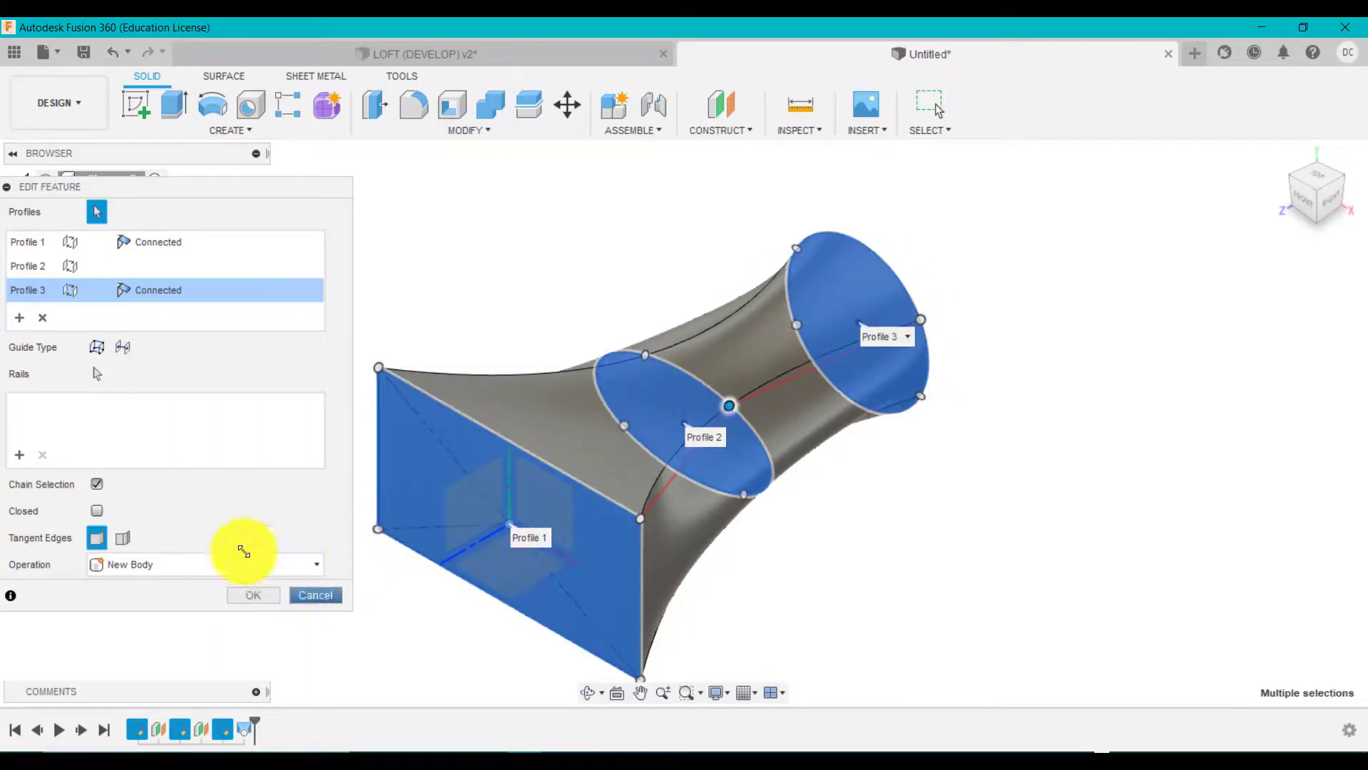
click(221, 200)
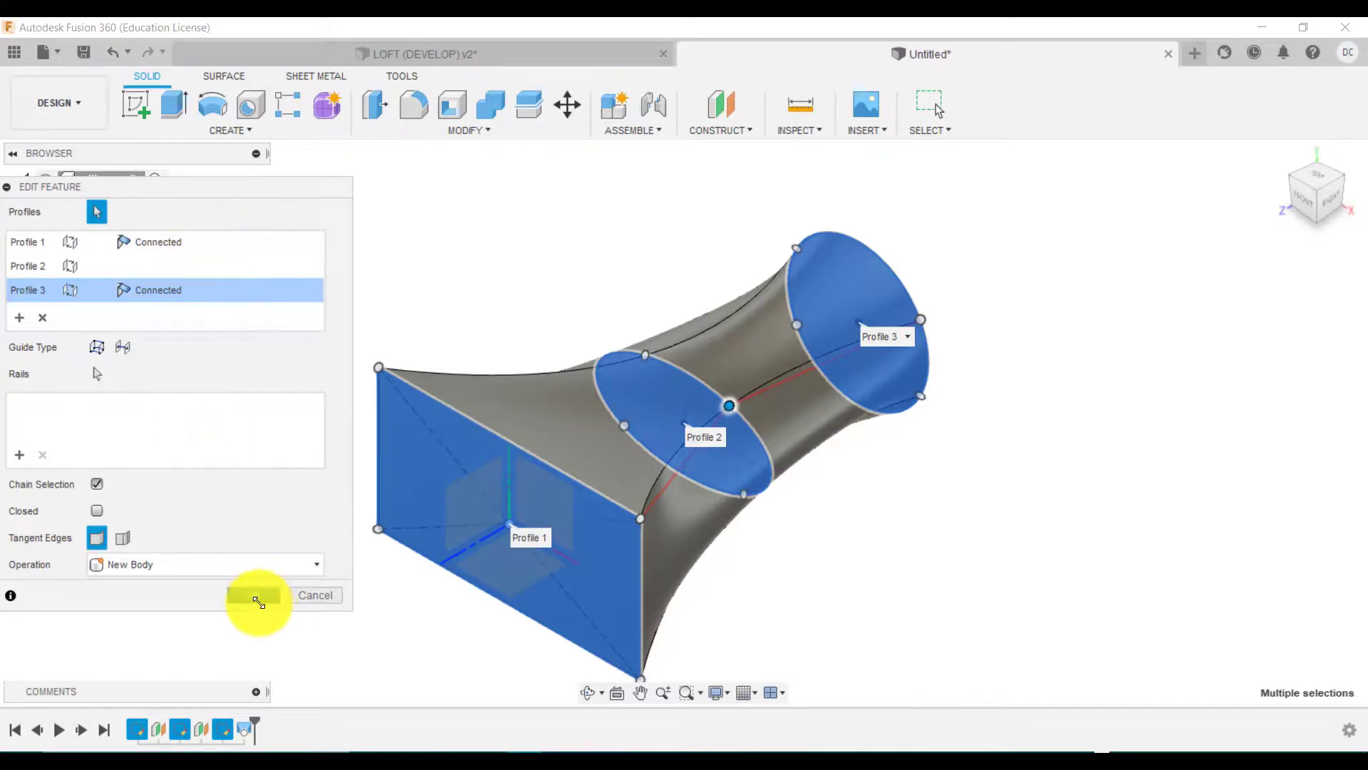
click(253, 595)
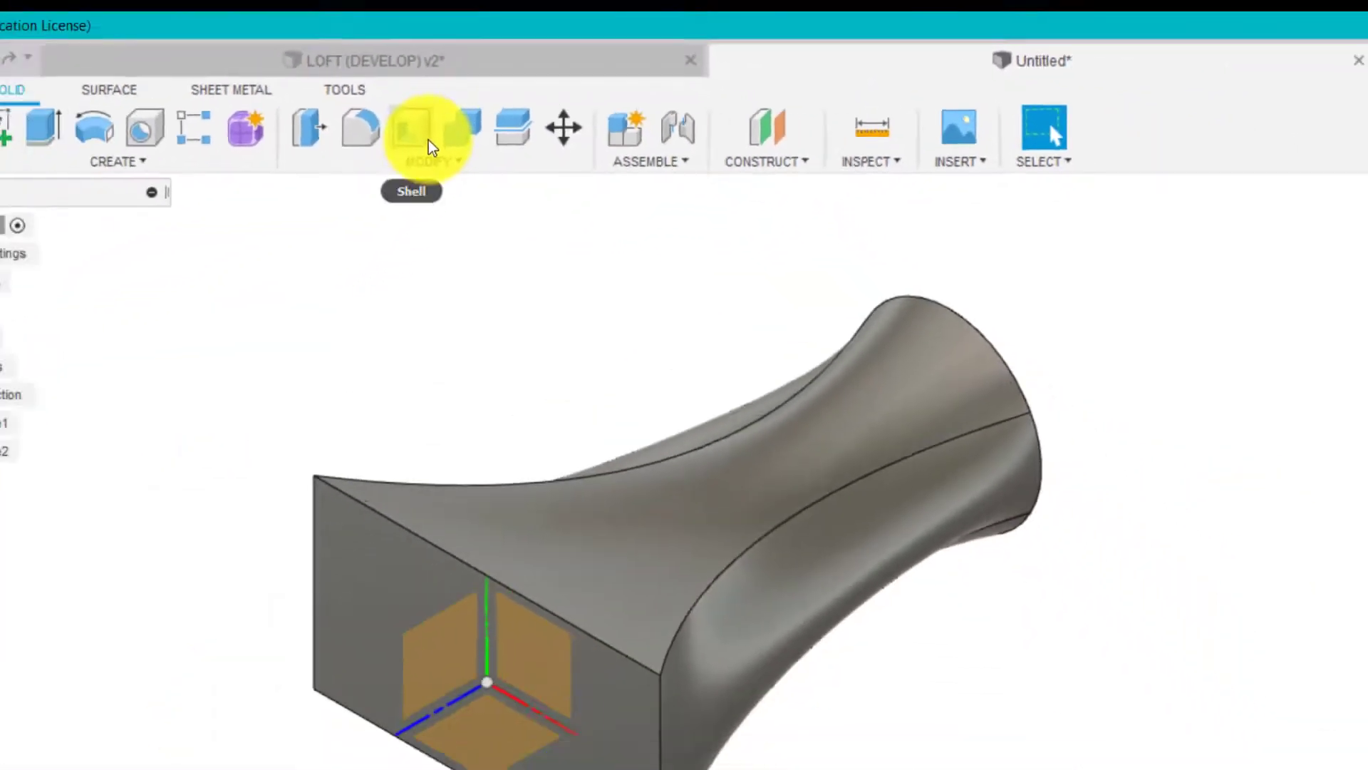
Shell the lofted body through its rectangular end face with an inside thickness of 5 mm
click(325, 176)
click(457, 451)
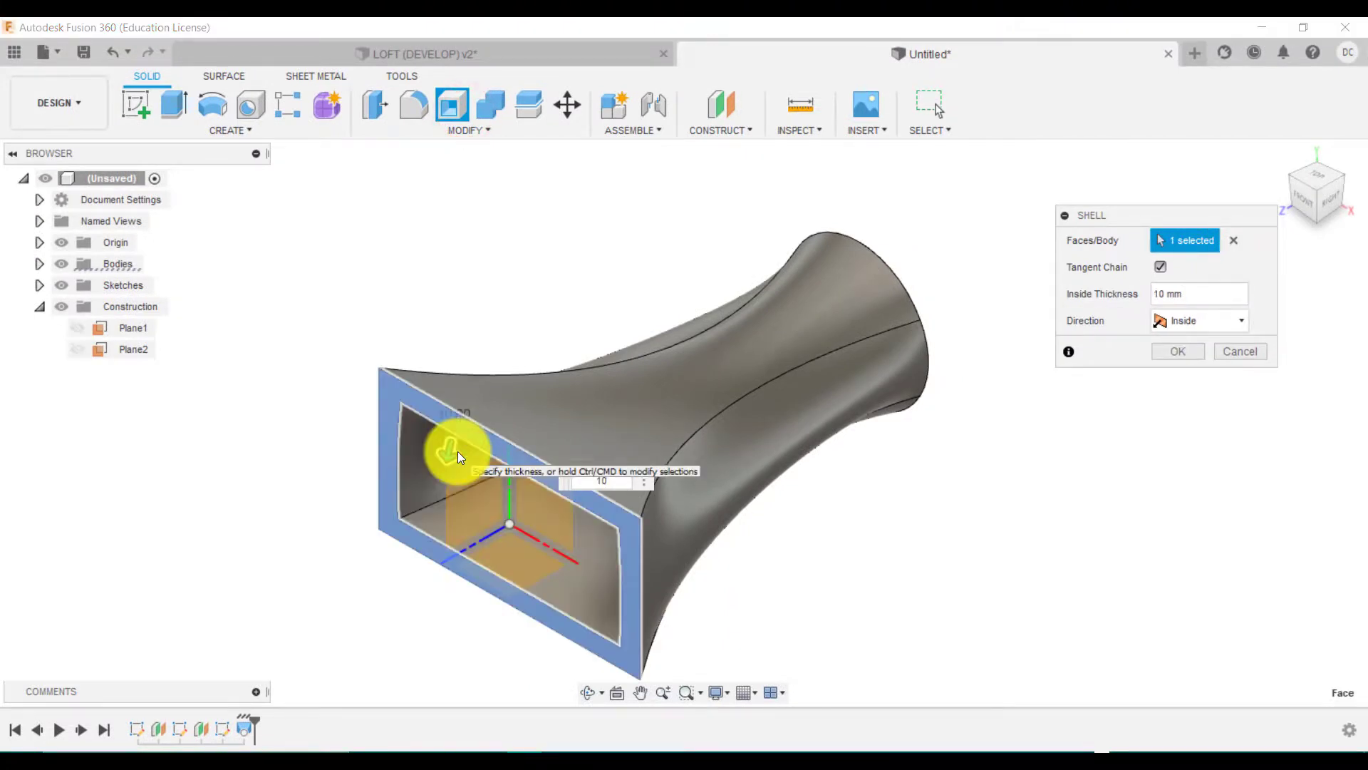
key(BackSpace)
key(BackSpace)
text(5)
key(Return)
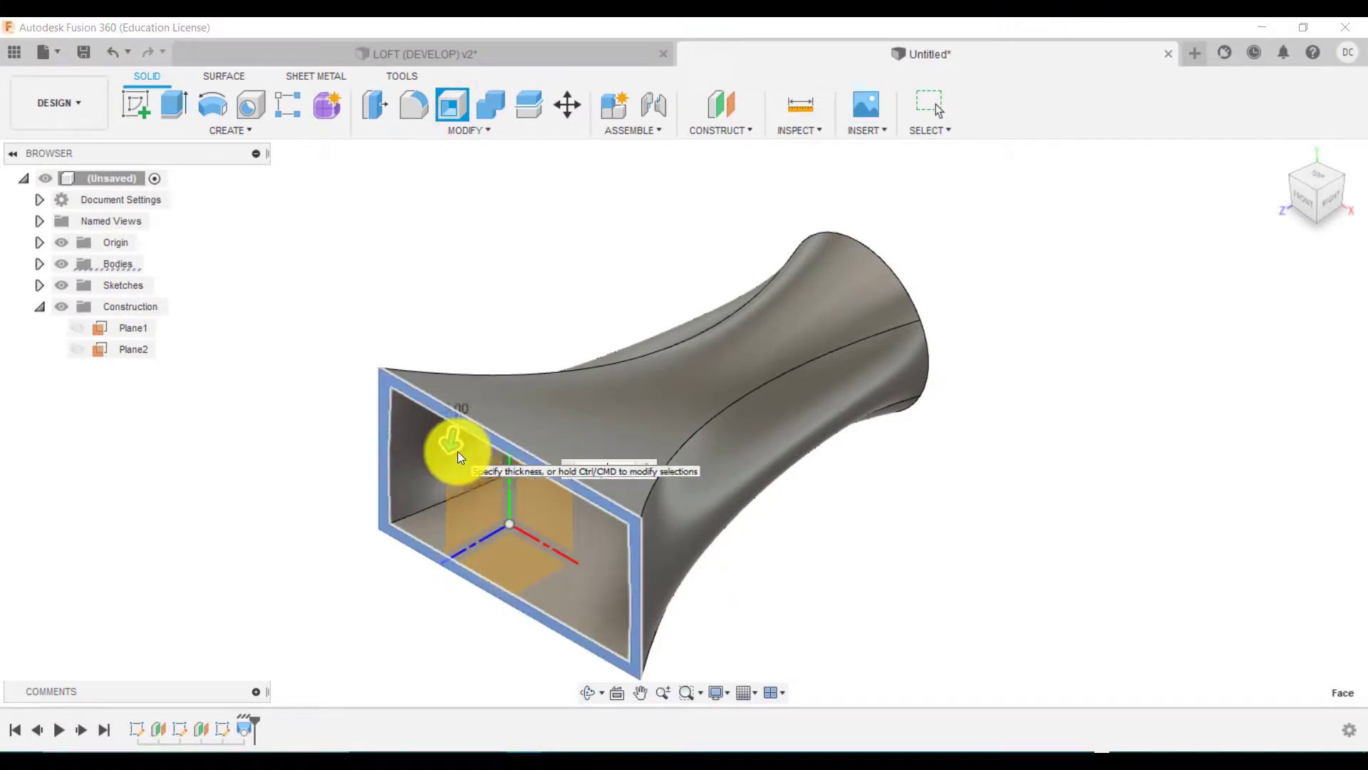
click(1280, 153)
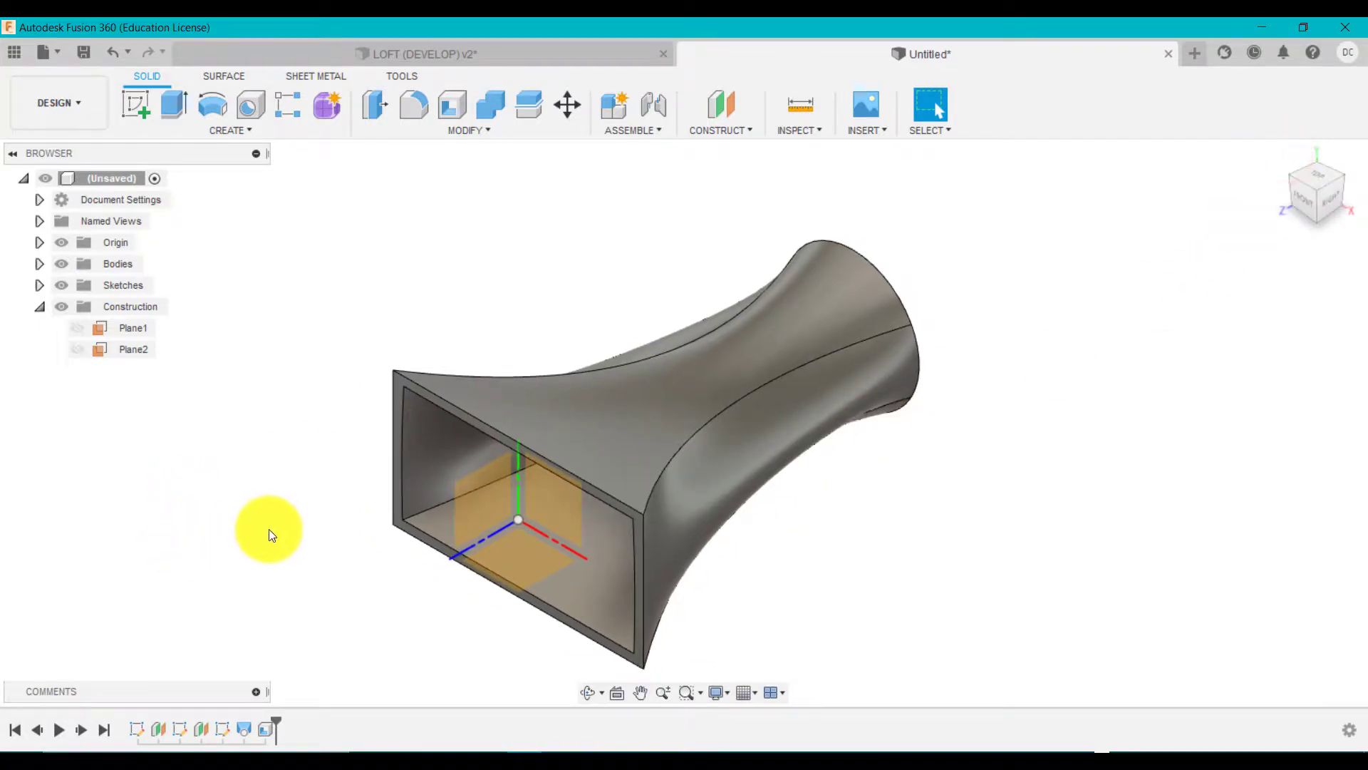
Inspect the shelled loft's interior with a section analysis on the XY plane, shift the section plane along its normal, and cancel the analysis
shift+middle_drag(268, 529, 272, 488)
key(Escape)
scroll(609, 471, up, 5)
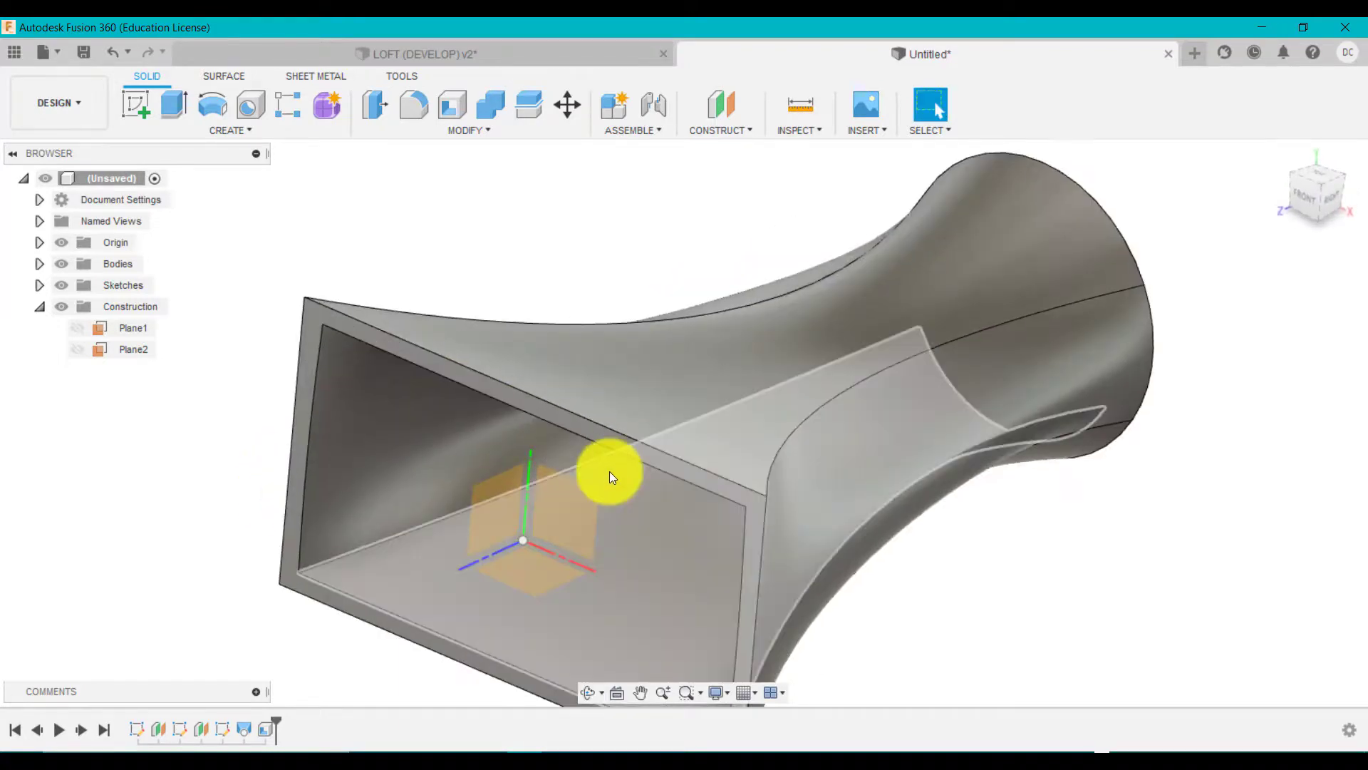
scroll(609, 472, down, 5)
click(574, 507)
click(742, 127)
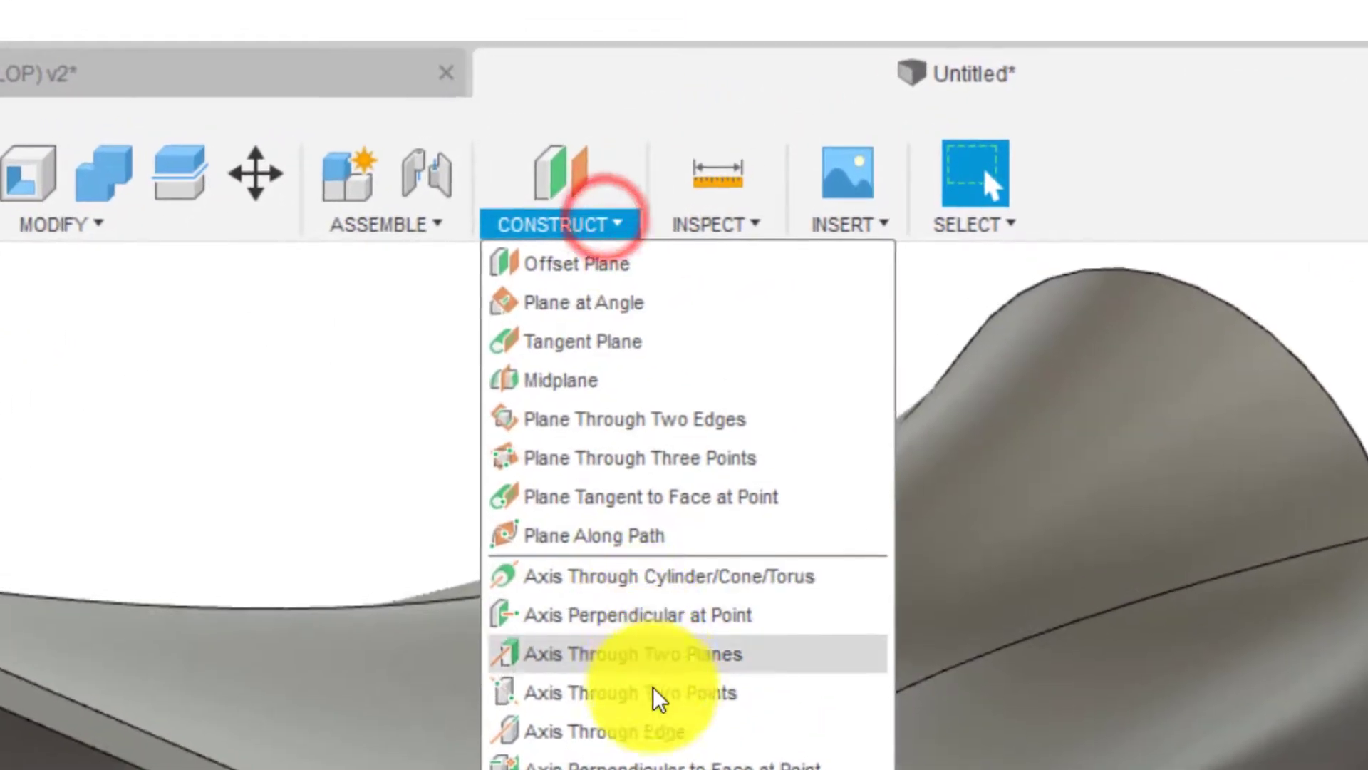
mouse_move(742, 242)
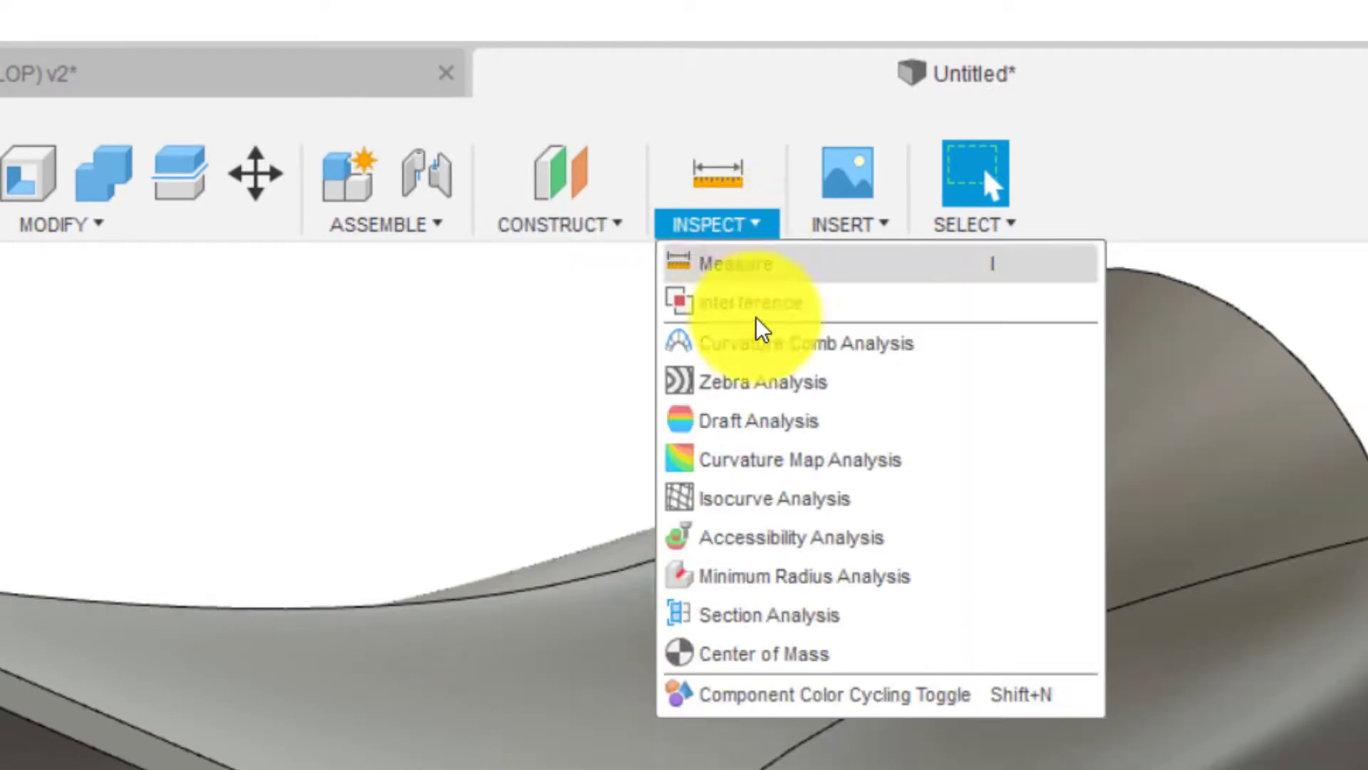
click(784, 617)
click(780, 606)
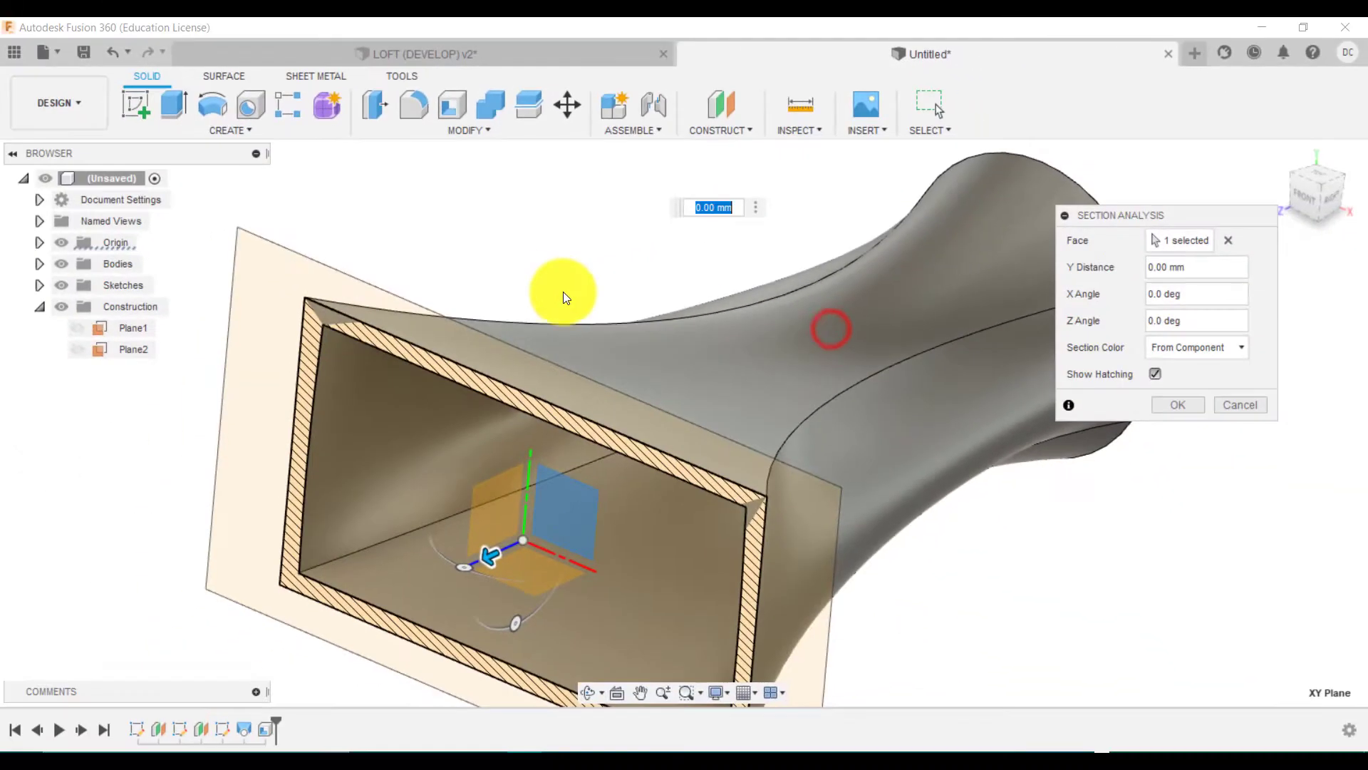
scroll(566, 306, down, 3)
mouse_move(500, 494)
mouse_down()
mouse_move(878, 311)
mouse_move(740, 406)
mouse_move(482, 501)
mouse_move(489, 491)
mouse_up()
click(1225, 403)
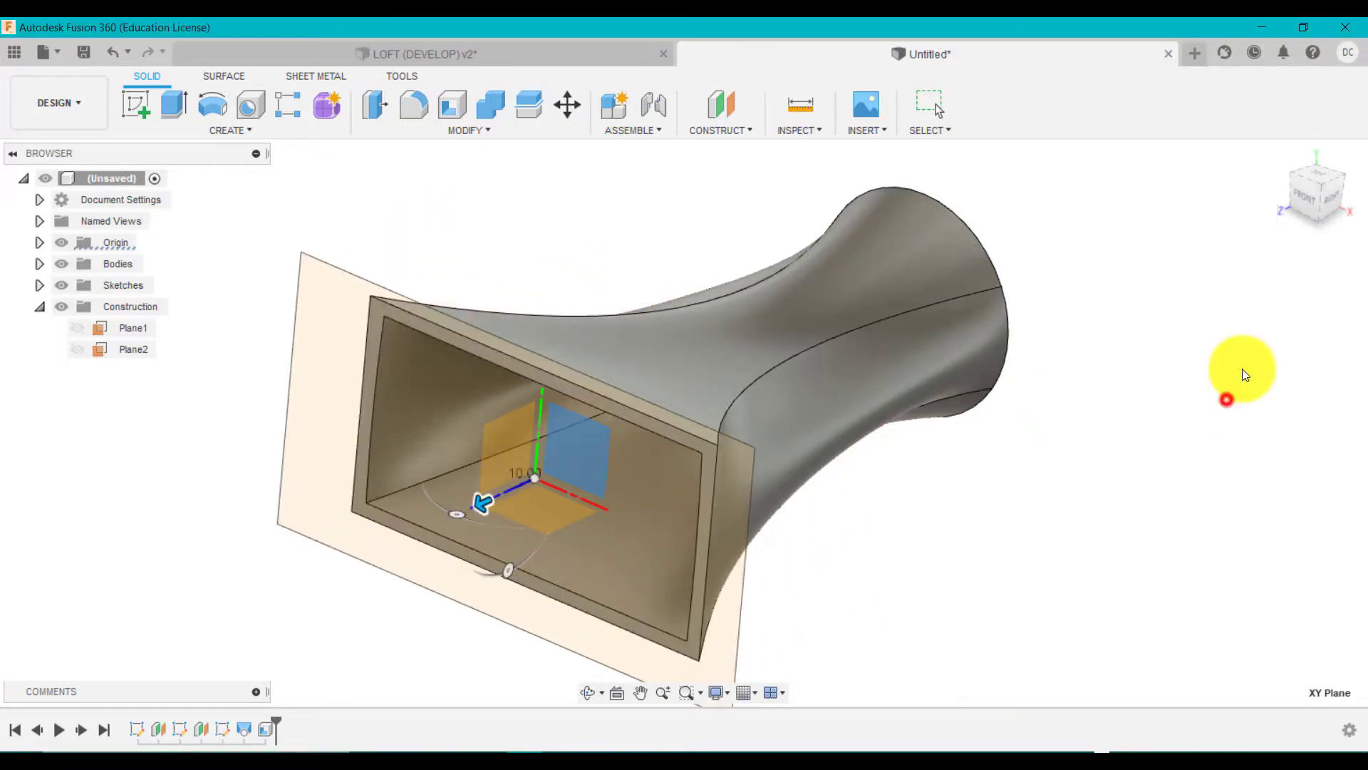
click(1275, 159)
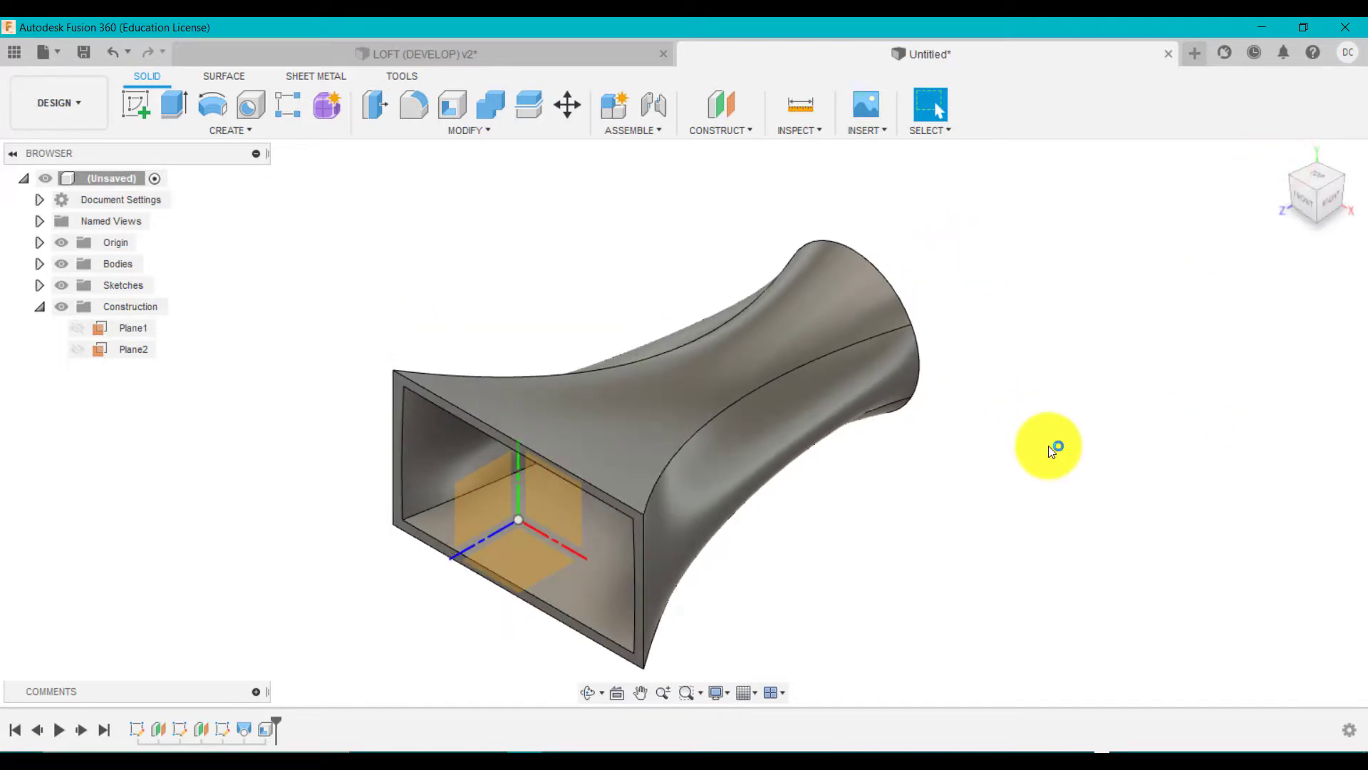